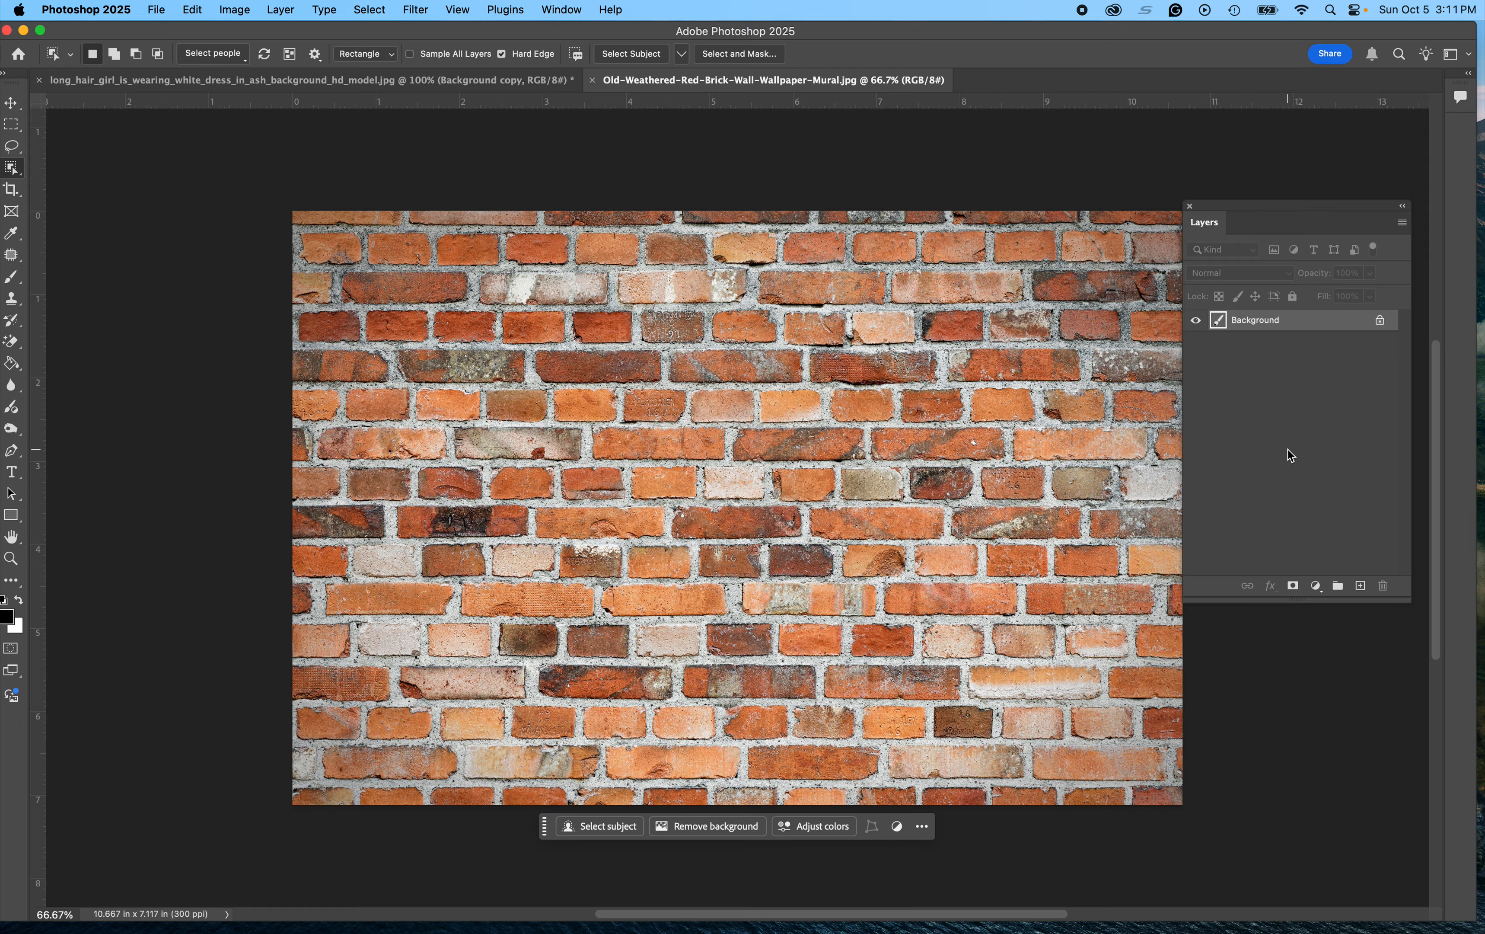
# Step: Open the History panel and position it beside the image
pyautogui.moveTo(289, 150); pyautogui.dragTo(155, 147)
pyautogui.click(696, 359)
pyautogui.moveTo(493, 931); pyautogui.dragTo(116, 194)
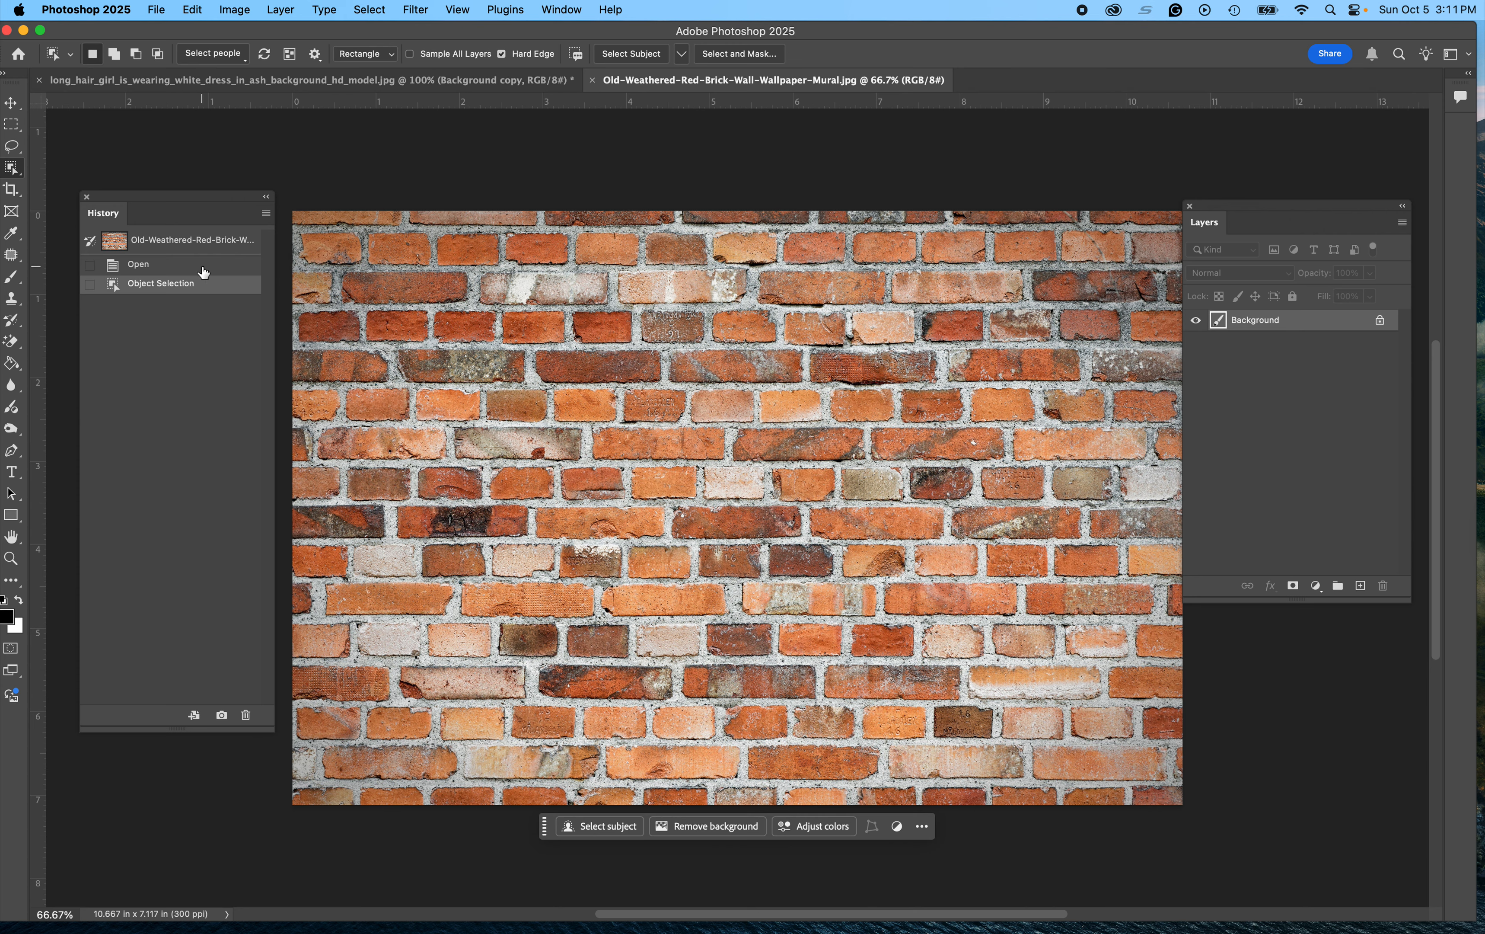
# Step: Revert the brick wall image to its Open state and close both documents without saving
pyautogui.click(183, 266)
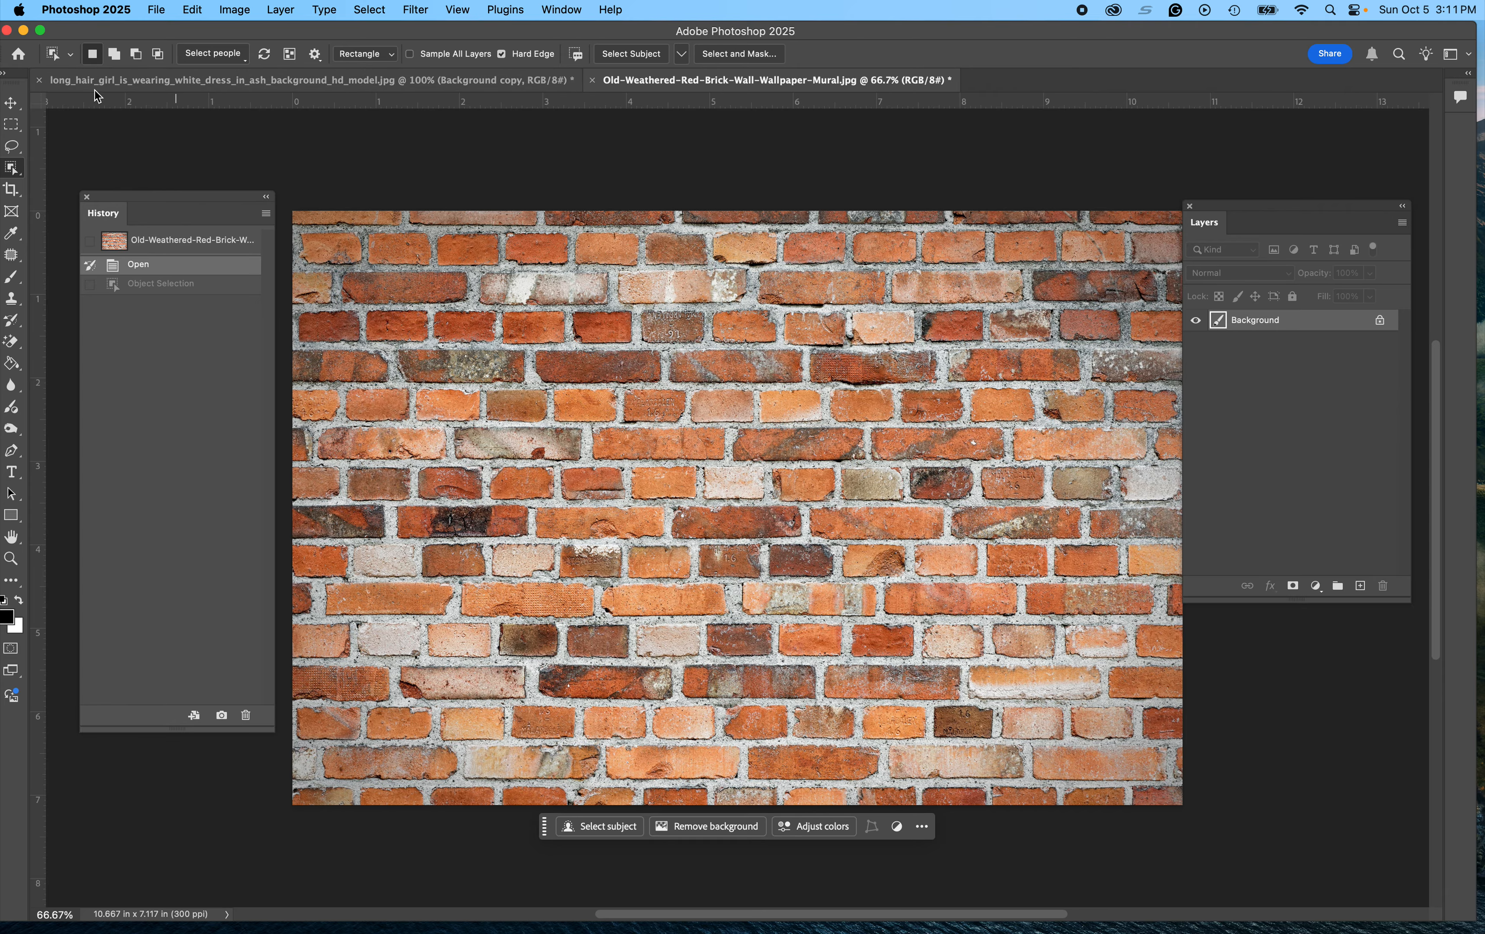
pyautogui.click(39, 81)
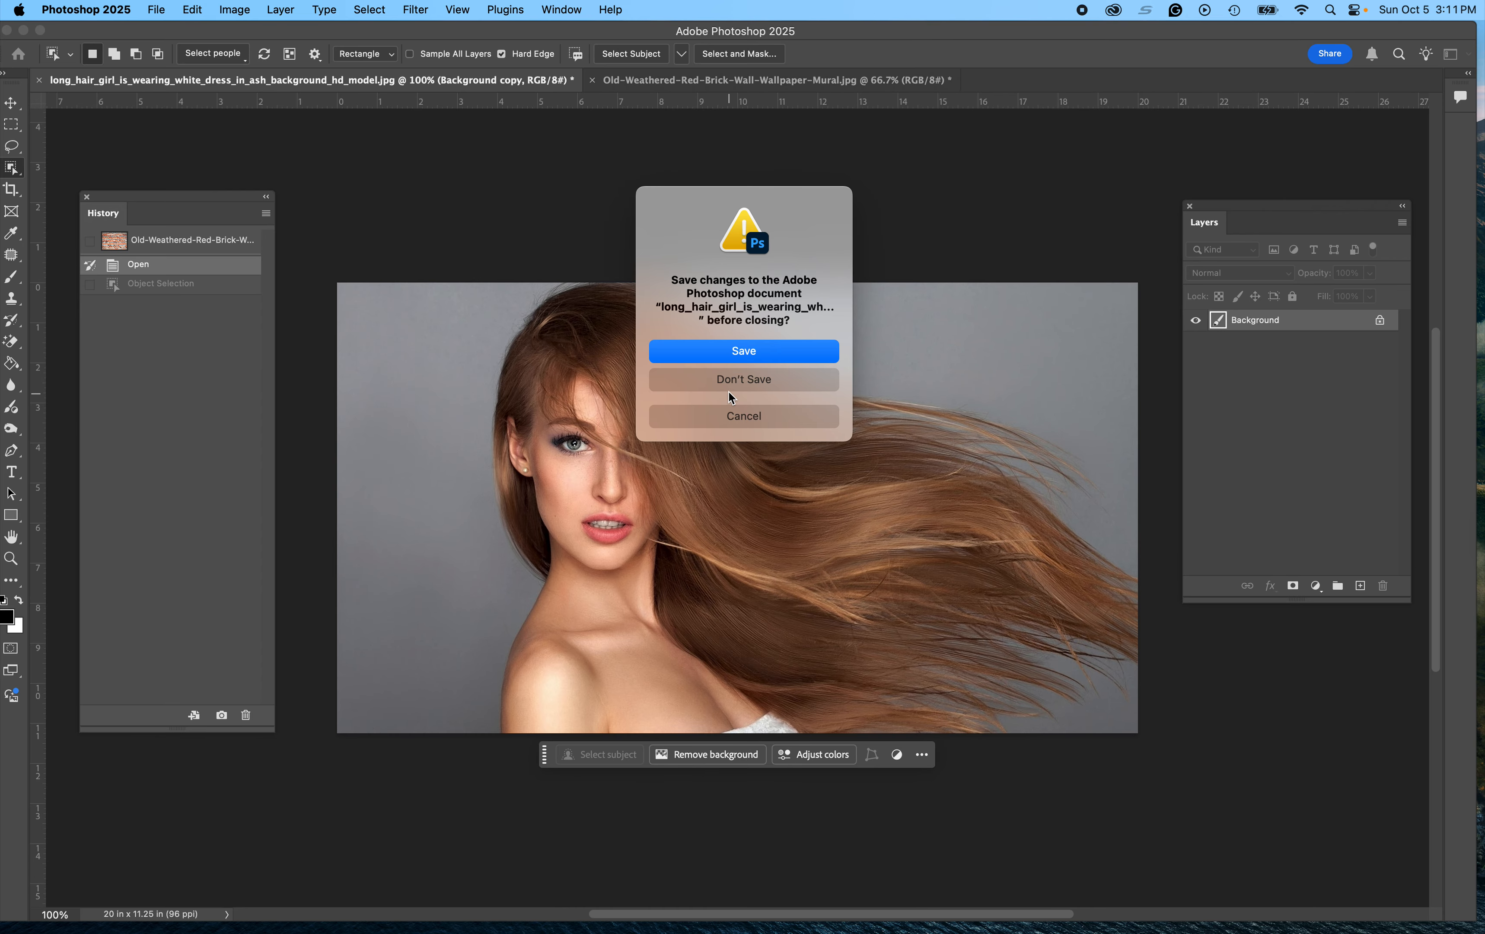
pyautogui.click(724, 379)
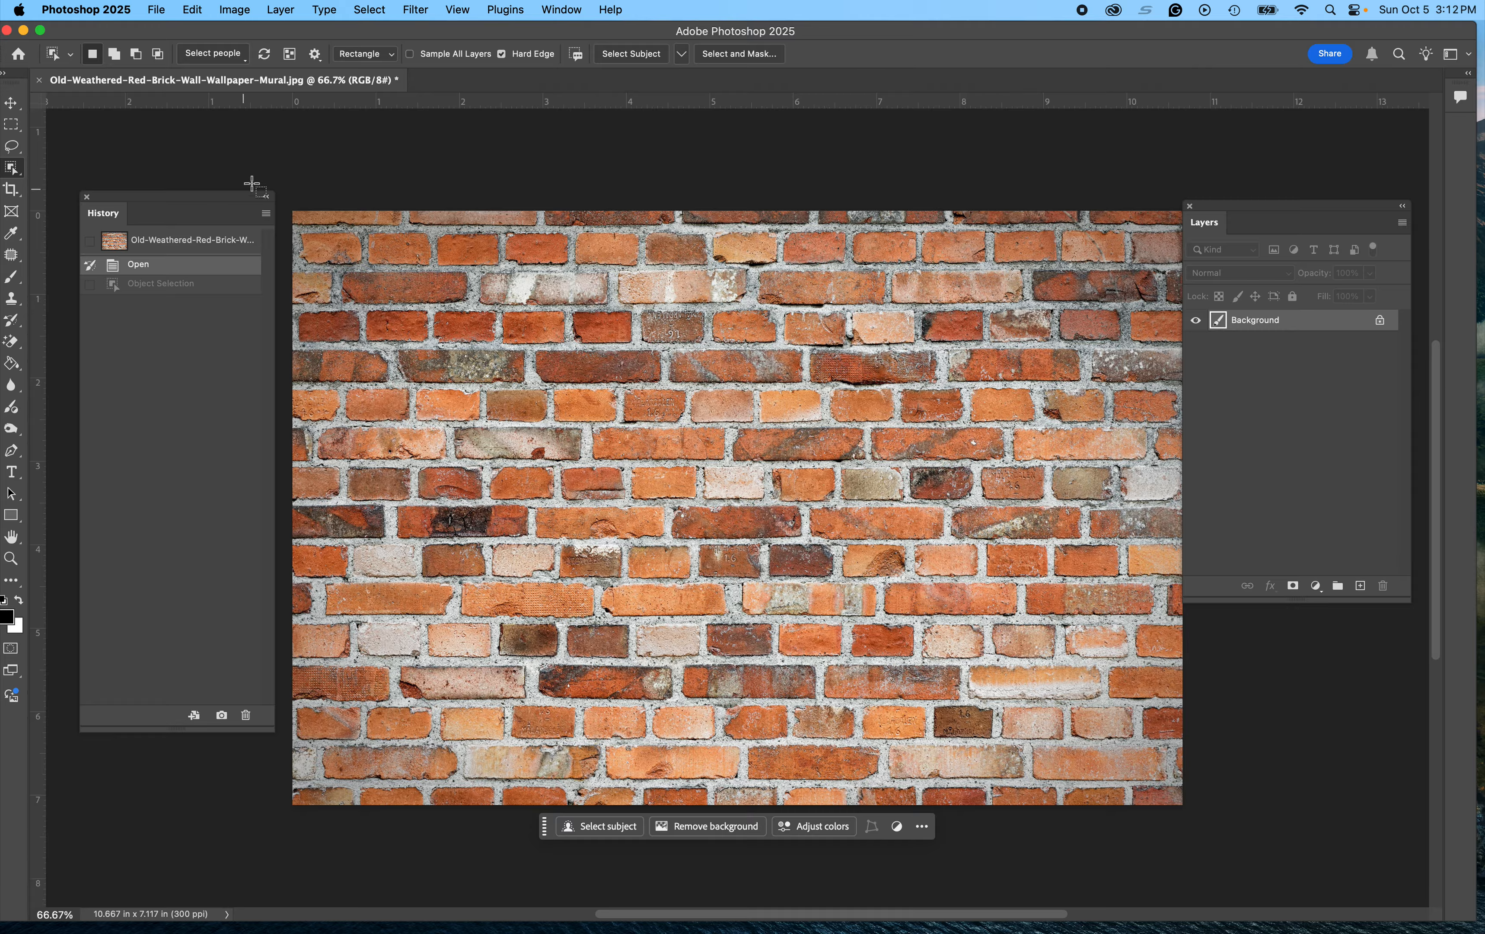
pyautogui.click(41, 82)
pyautogui.click(686, 383)
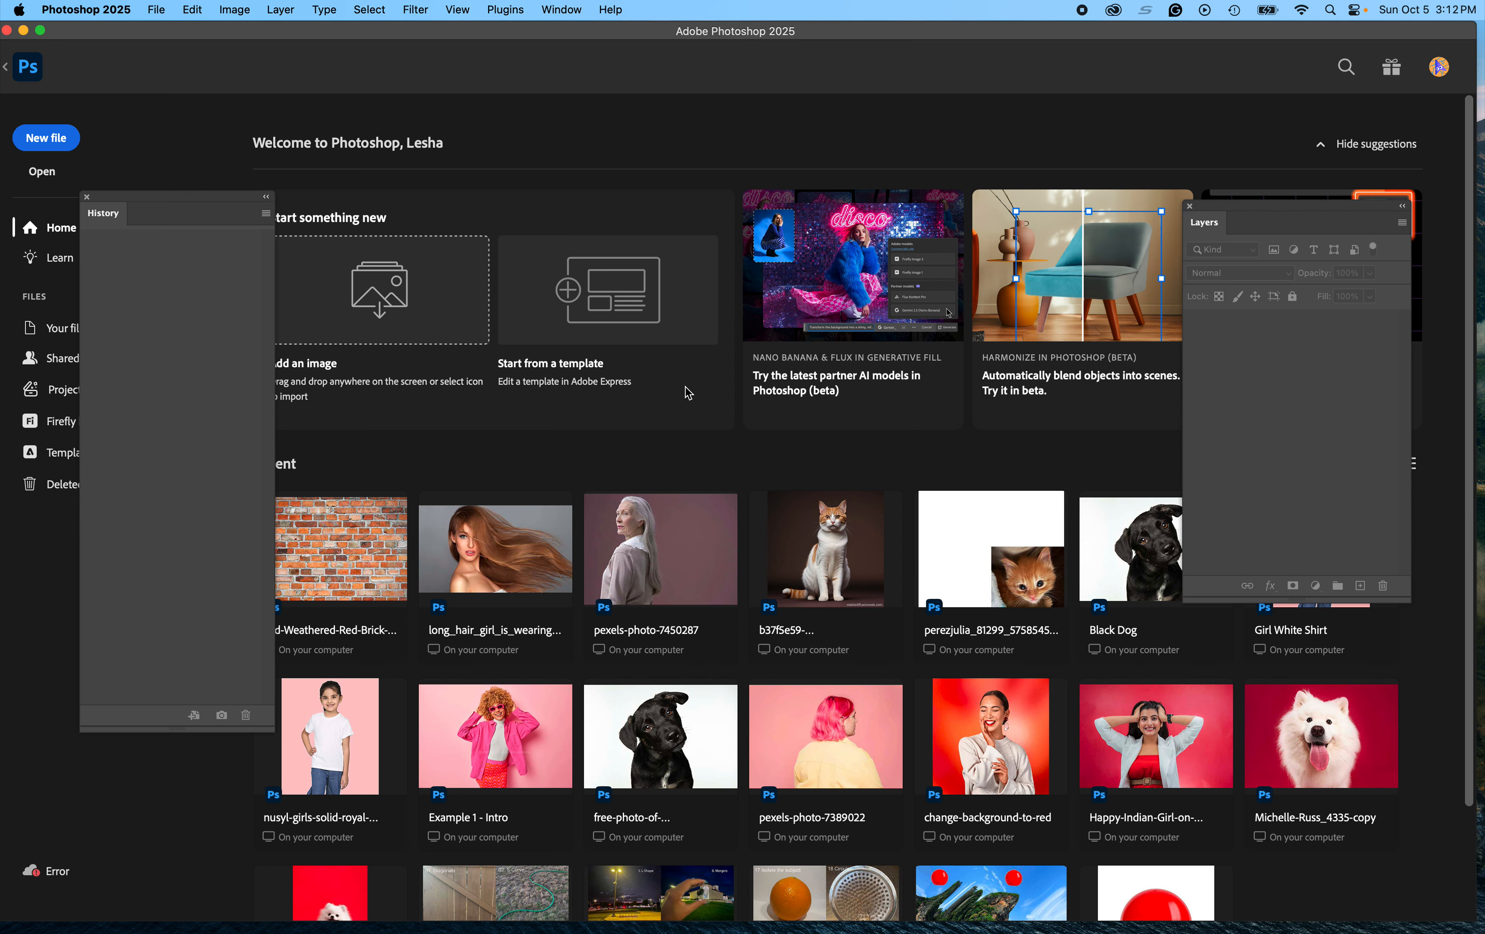
# Step: Reopen the long-hair model photo from recent files and duplicate its Background layer
pyautogui.click(484, 551)
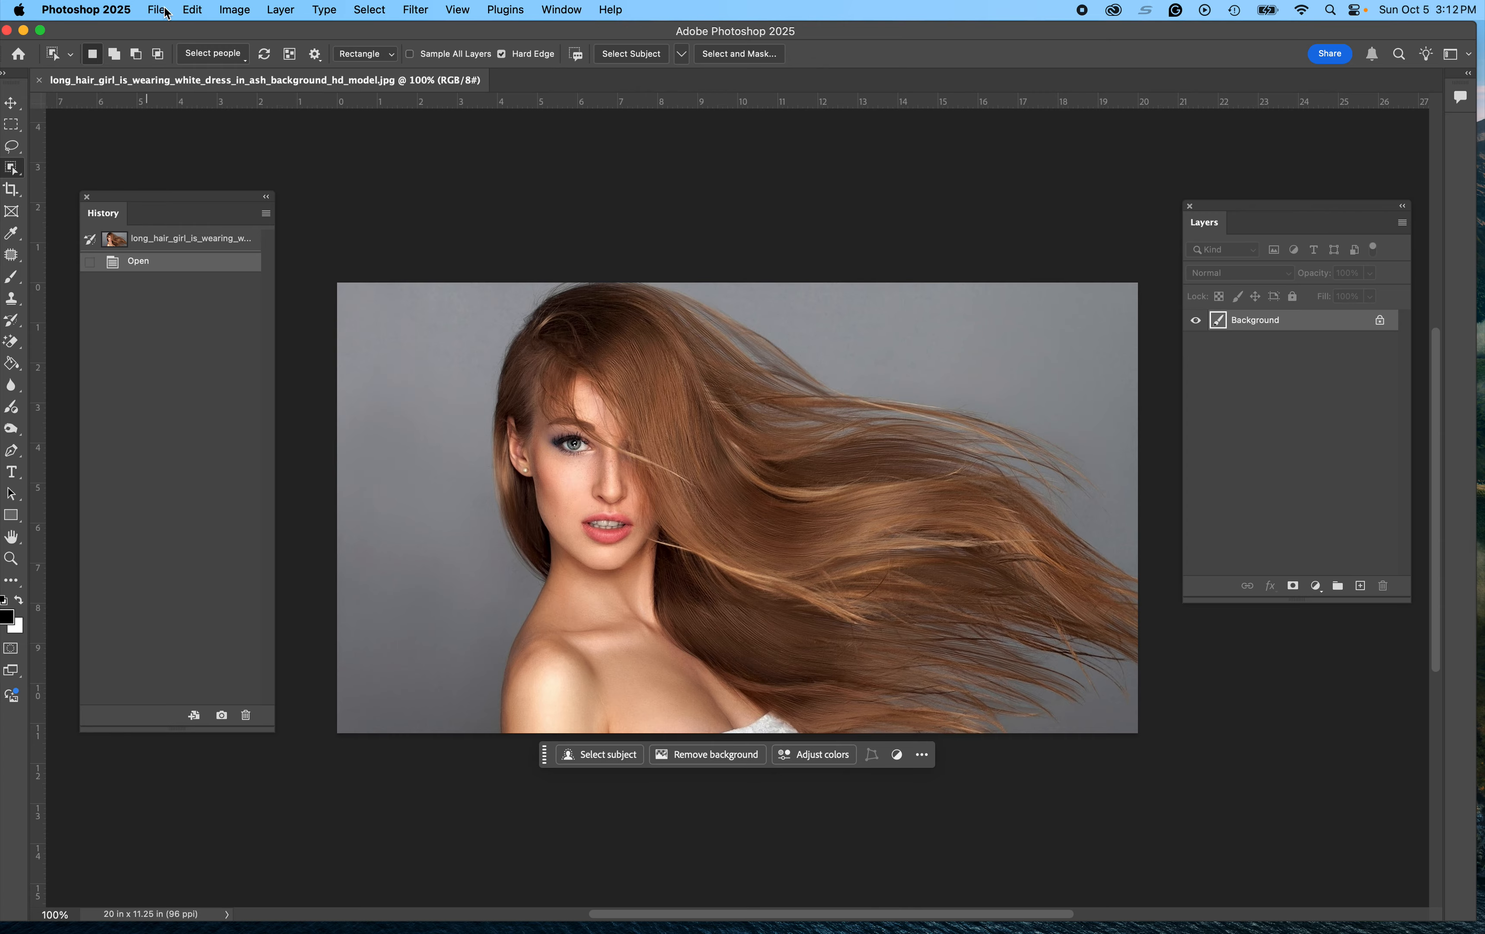
pyautogui.moveTo(1330, 322); pyautogui.dragTo(1360, 585)
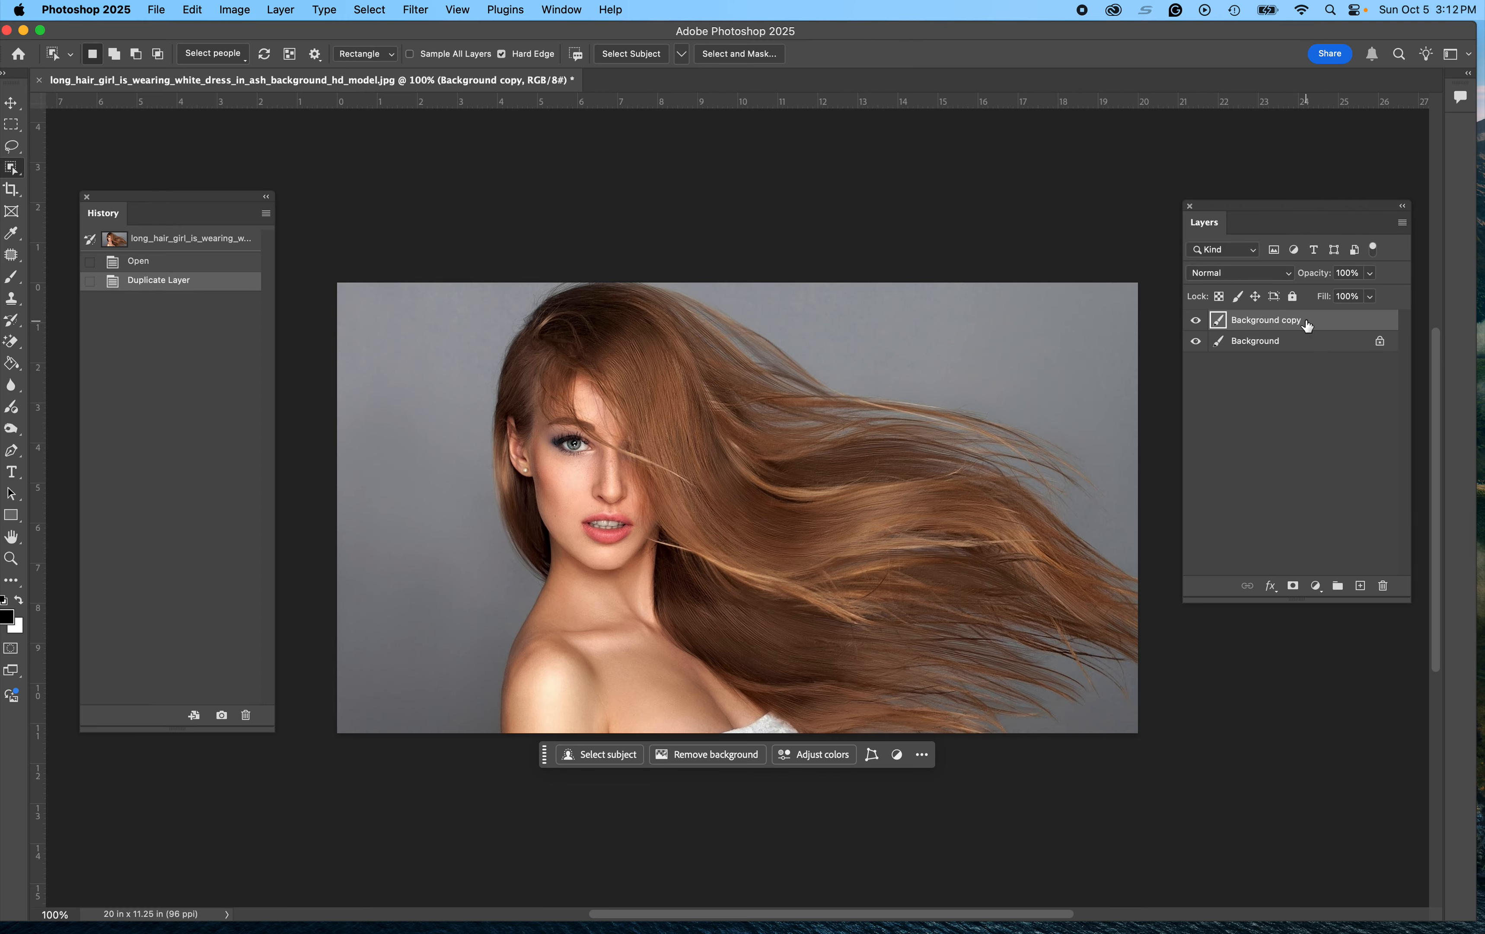
# Step: Place old-brick-wall.jpg from the Brick Wall folder as an embedded image
pyautogui.click(154, 11)
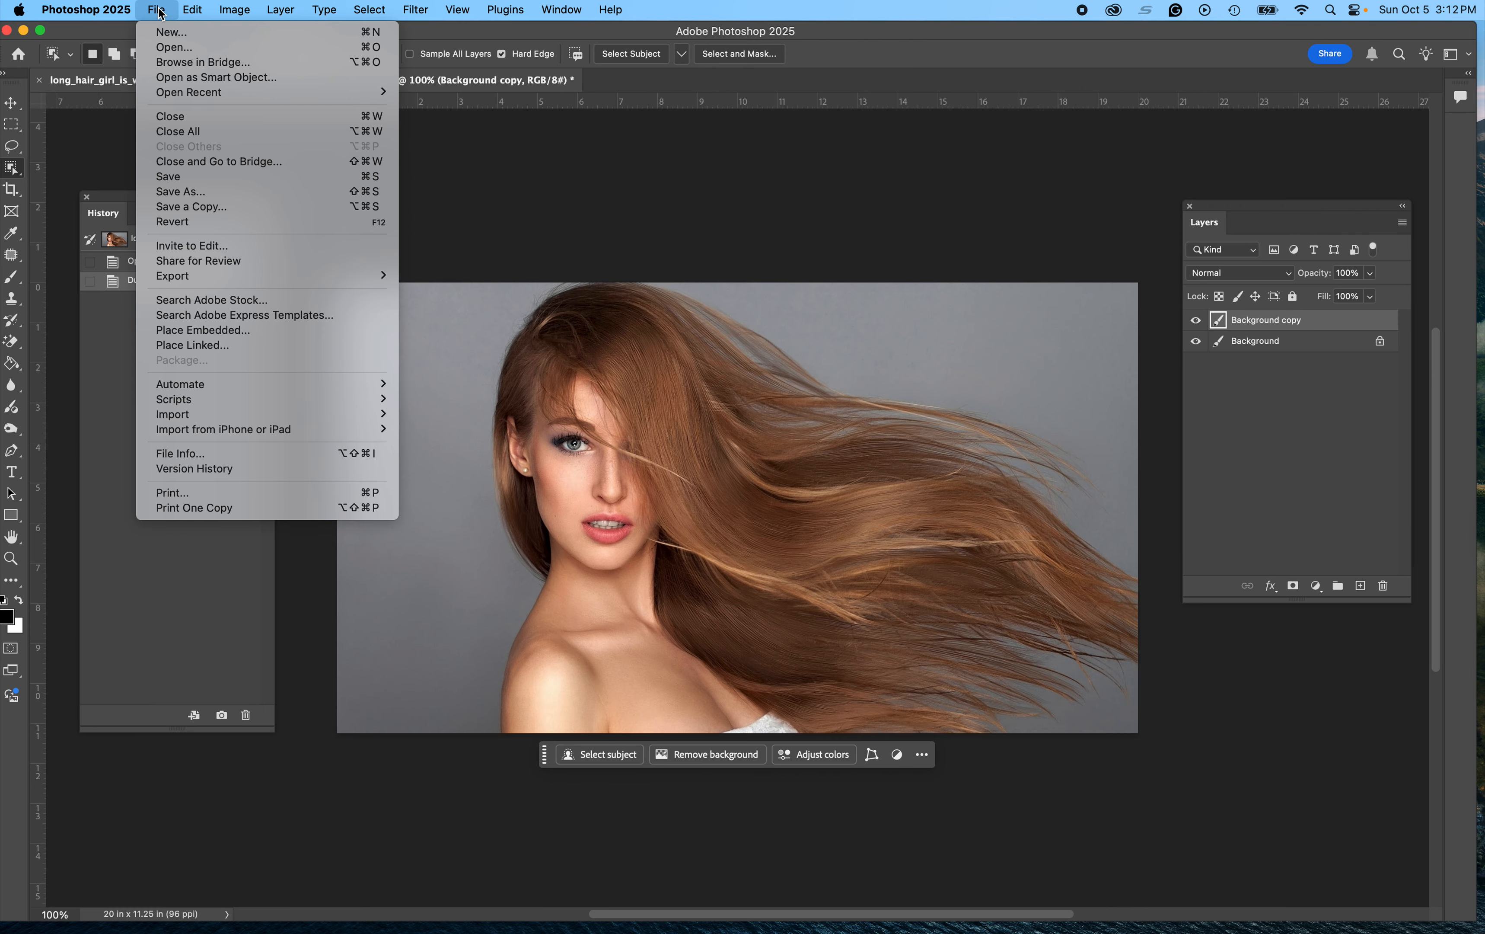
pyautogui.click(176, 334)
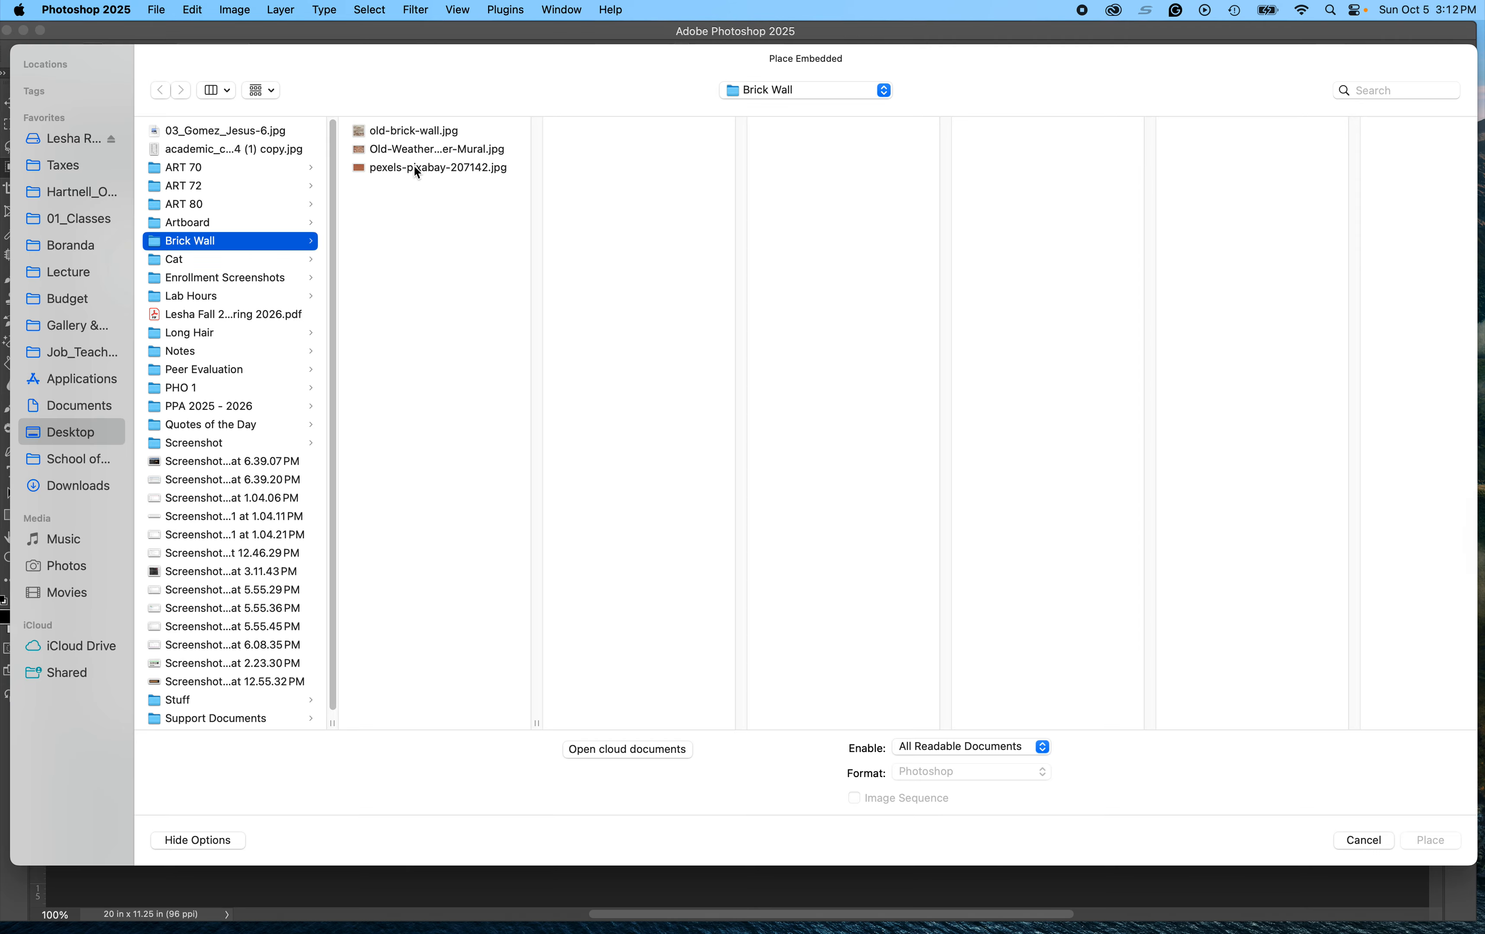
pyautogui.click(395, 131)
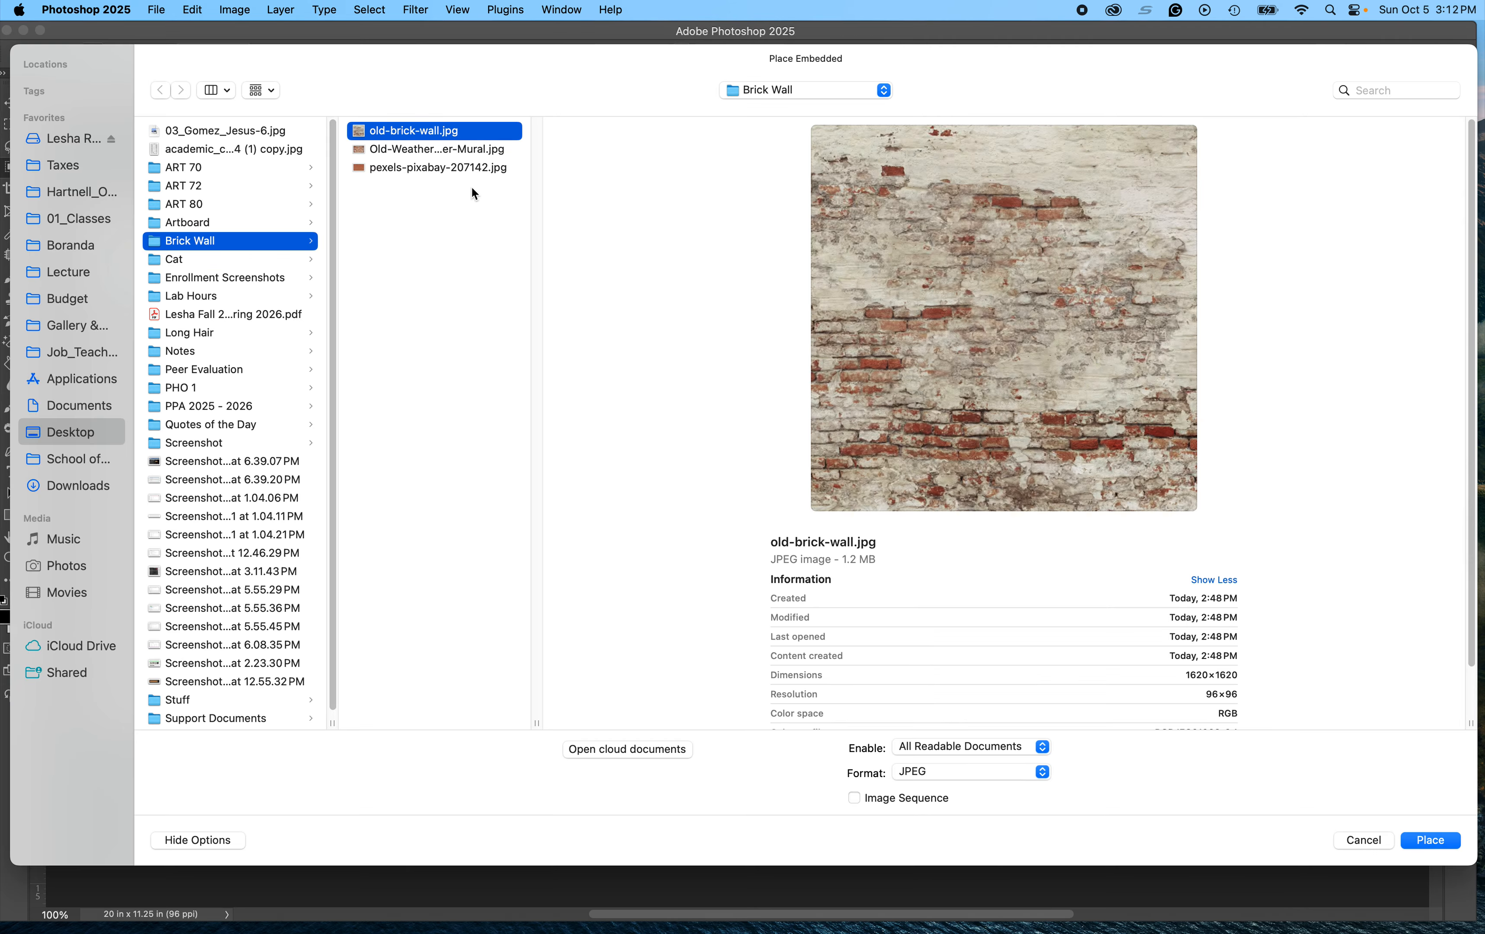
pyautogui.click(1431, 840)
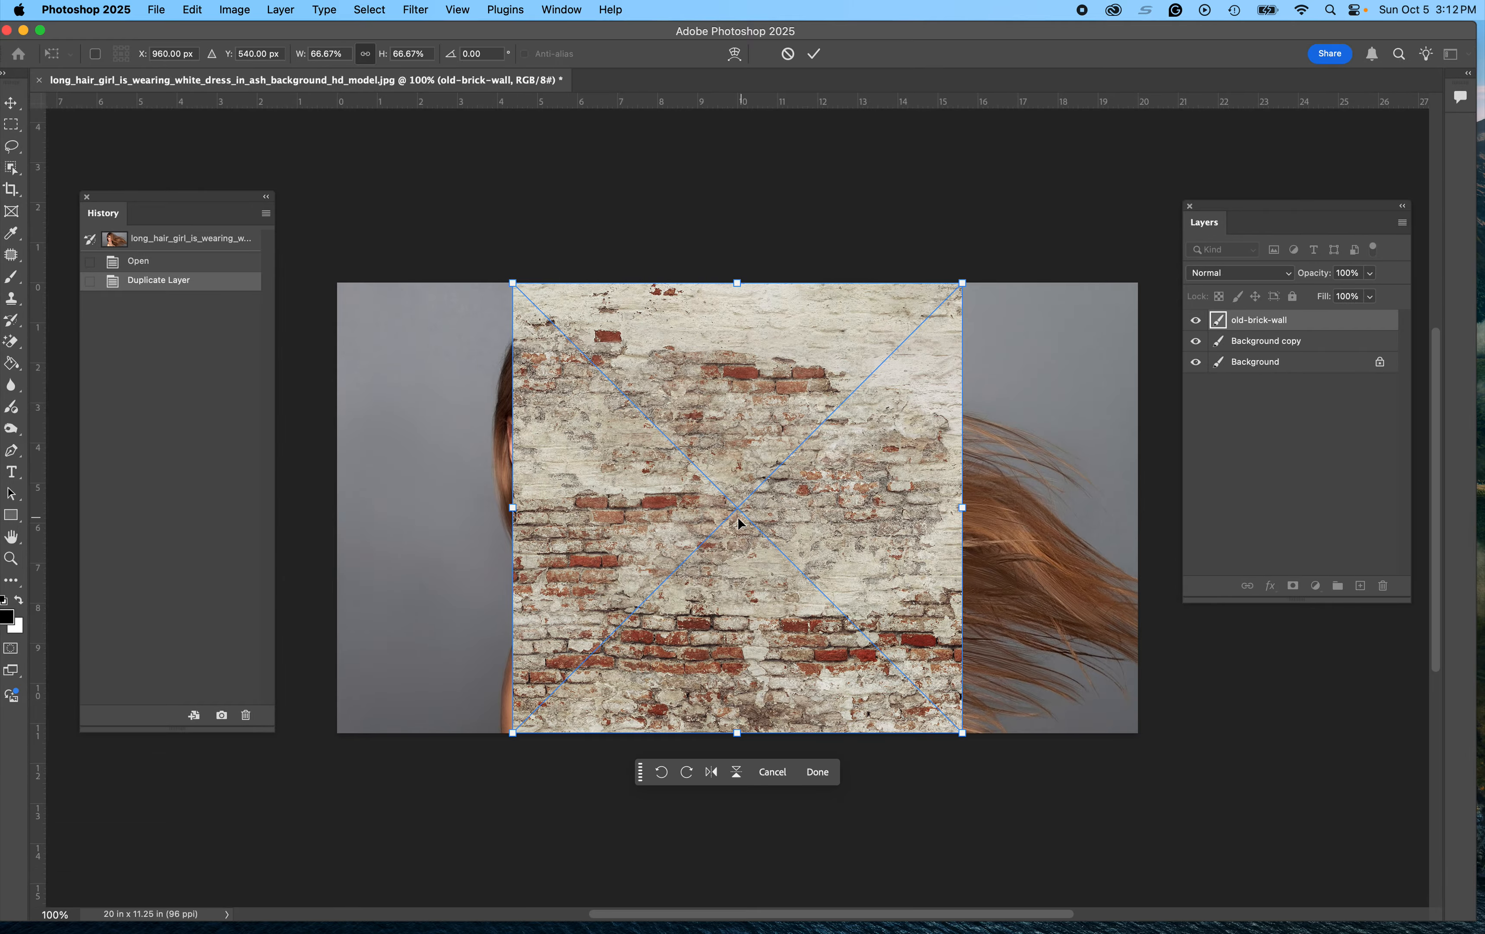
# Step: Move and scale the brick wall to about 124% so it covers the whole canvas, then commit
pyautogui.moveTo(737, 518); pyautogui.dragTo(551, 498)
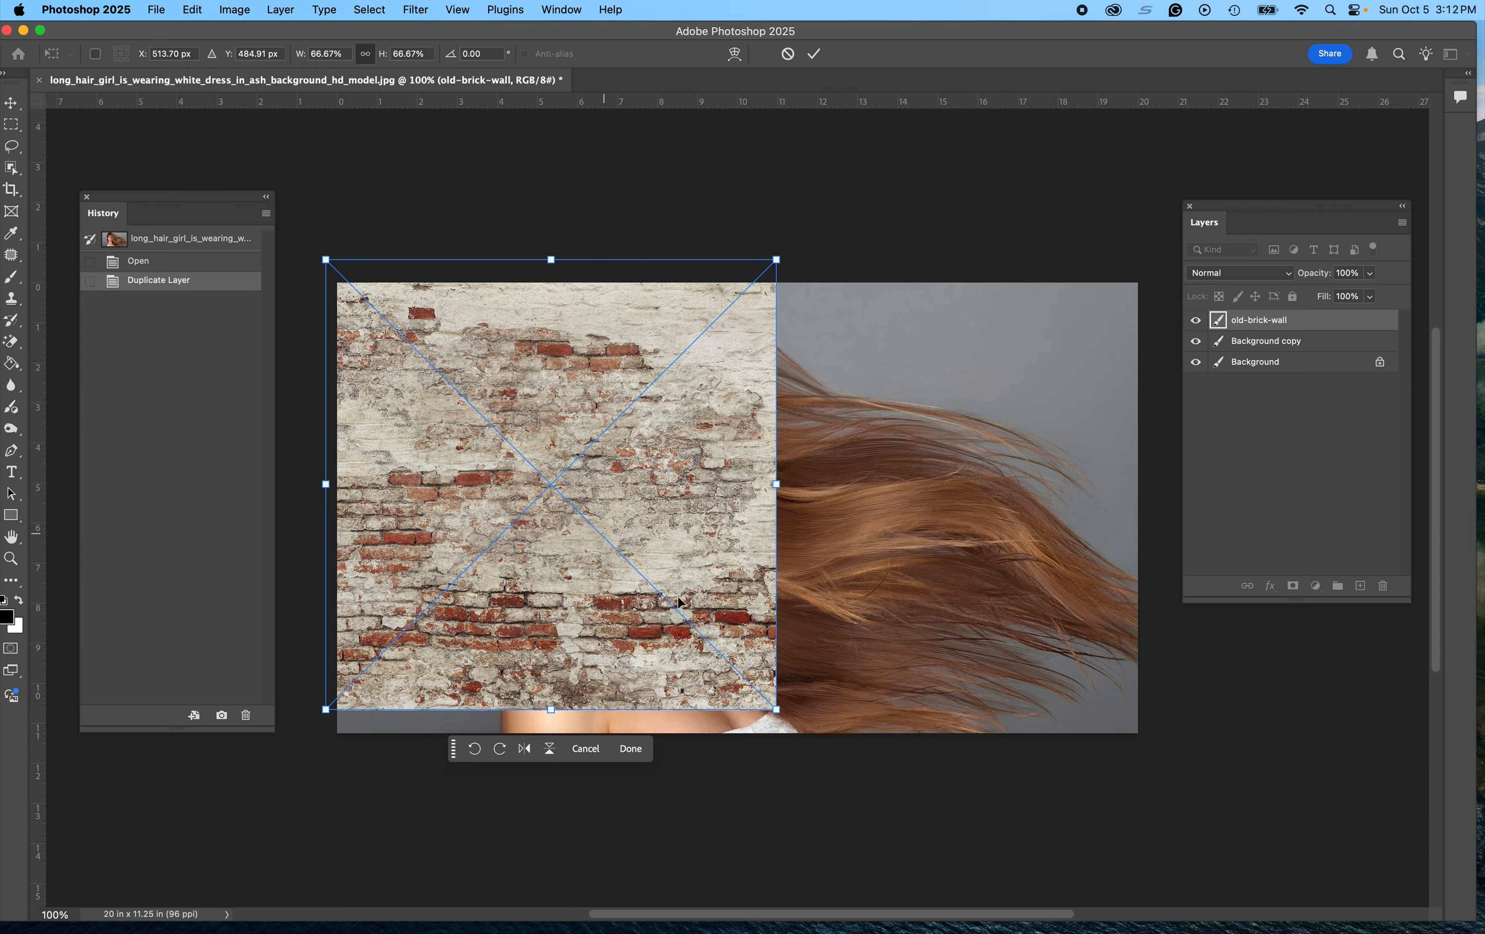
pyautogui.moveTo(775, 712); pyautogui.dragTo(1247, 795)
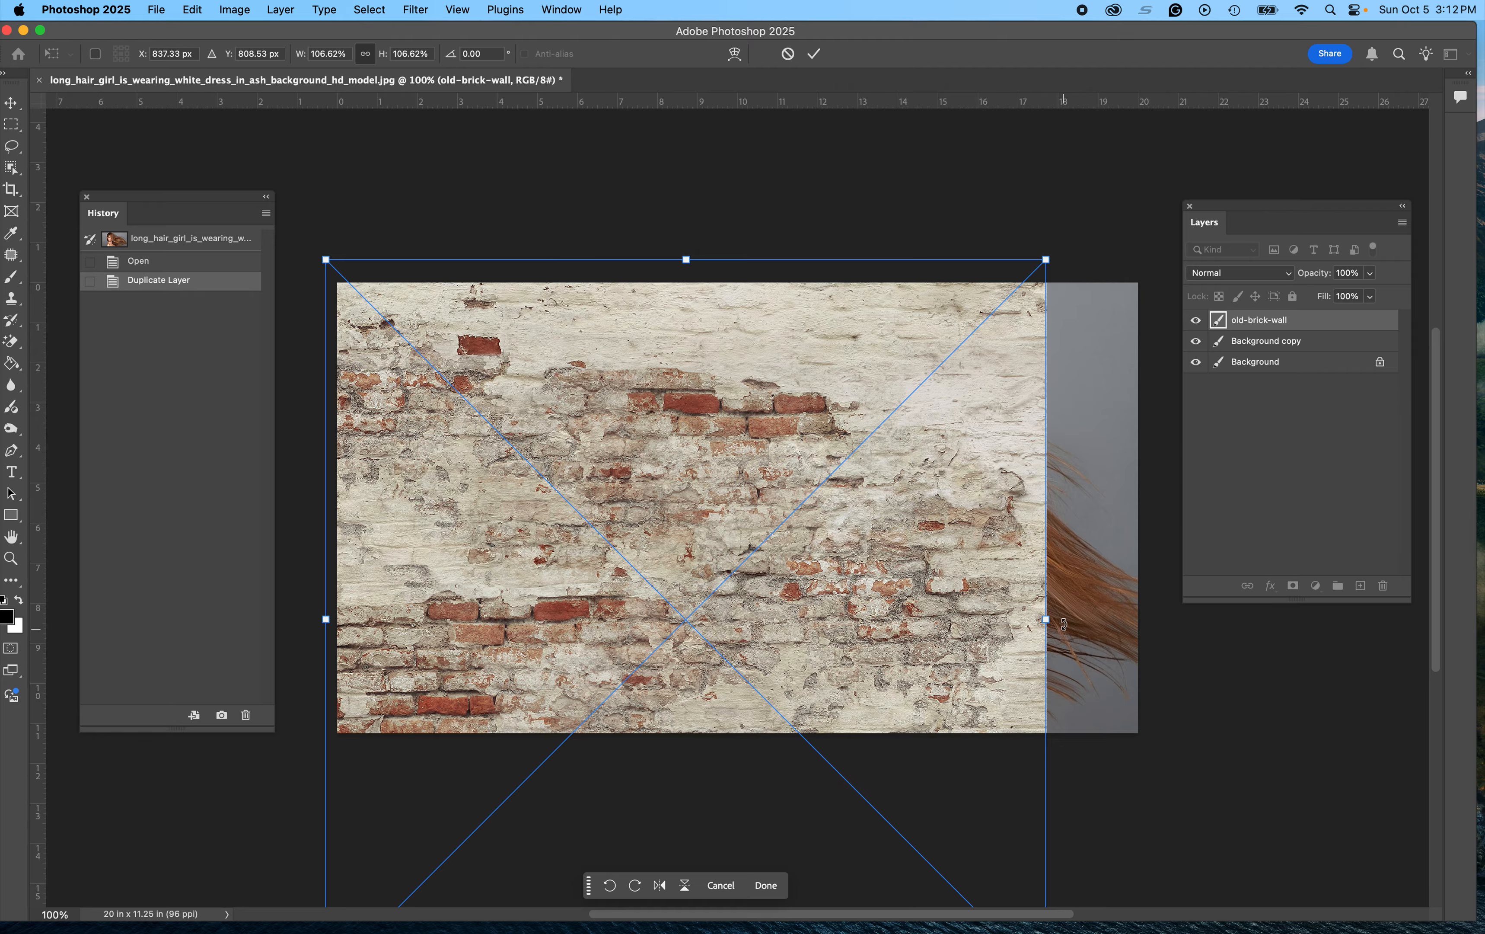
pyautogui.moveTo(1045, 620); pyautogui.dragTo(1164, 619)
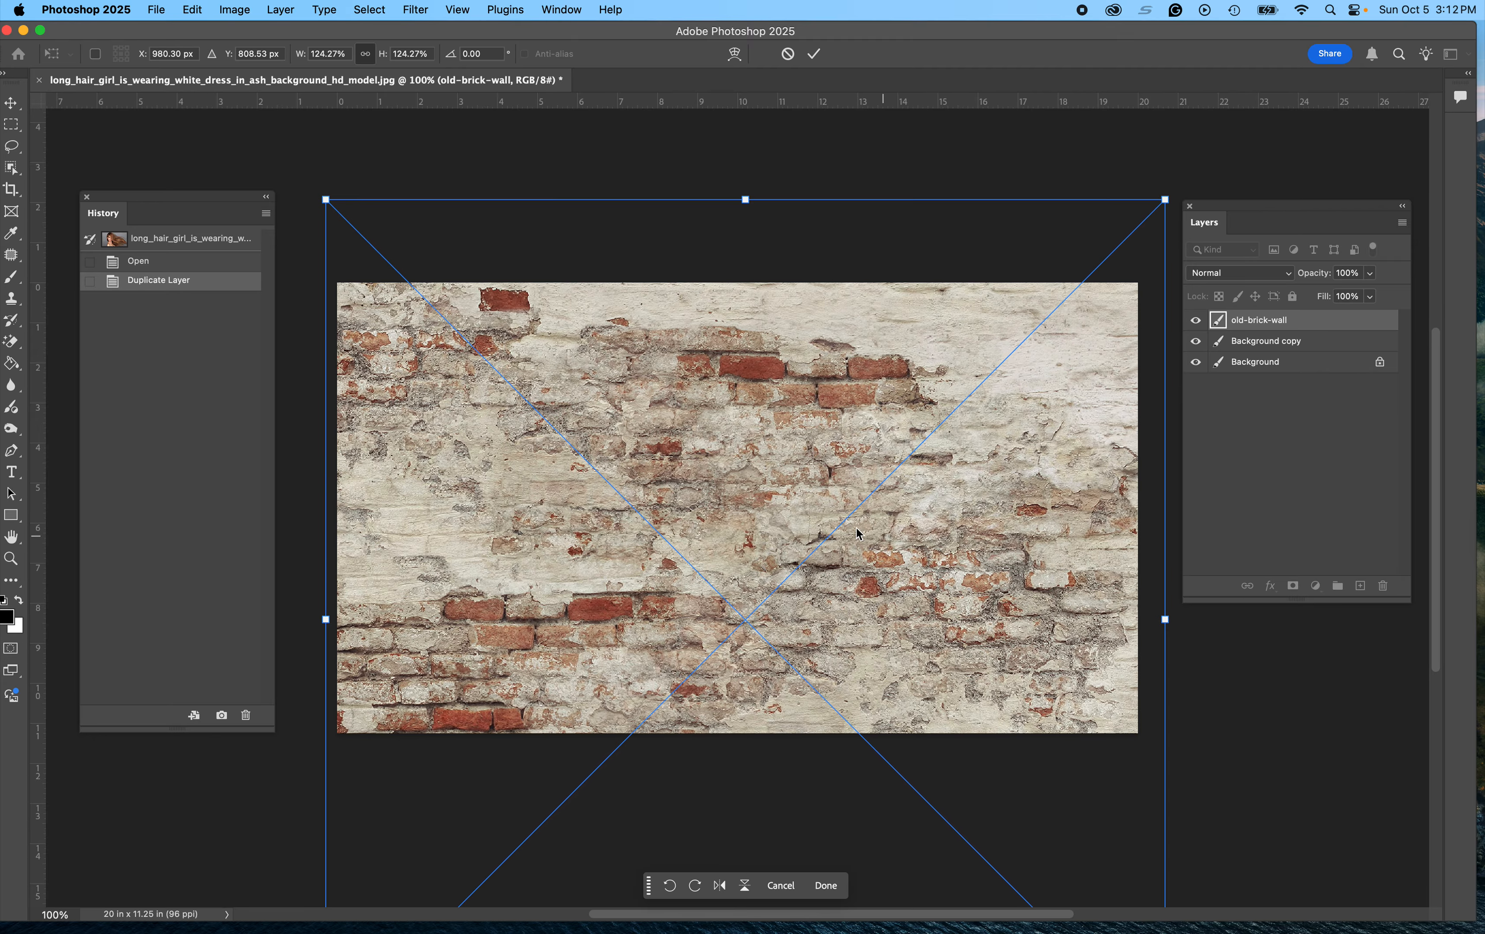
pyautogui.moveTo(781, 514); pyautogui.dragTo(793, 246)
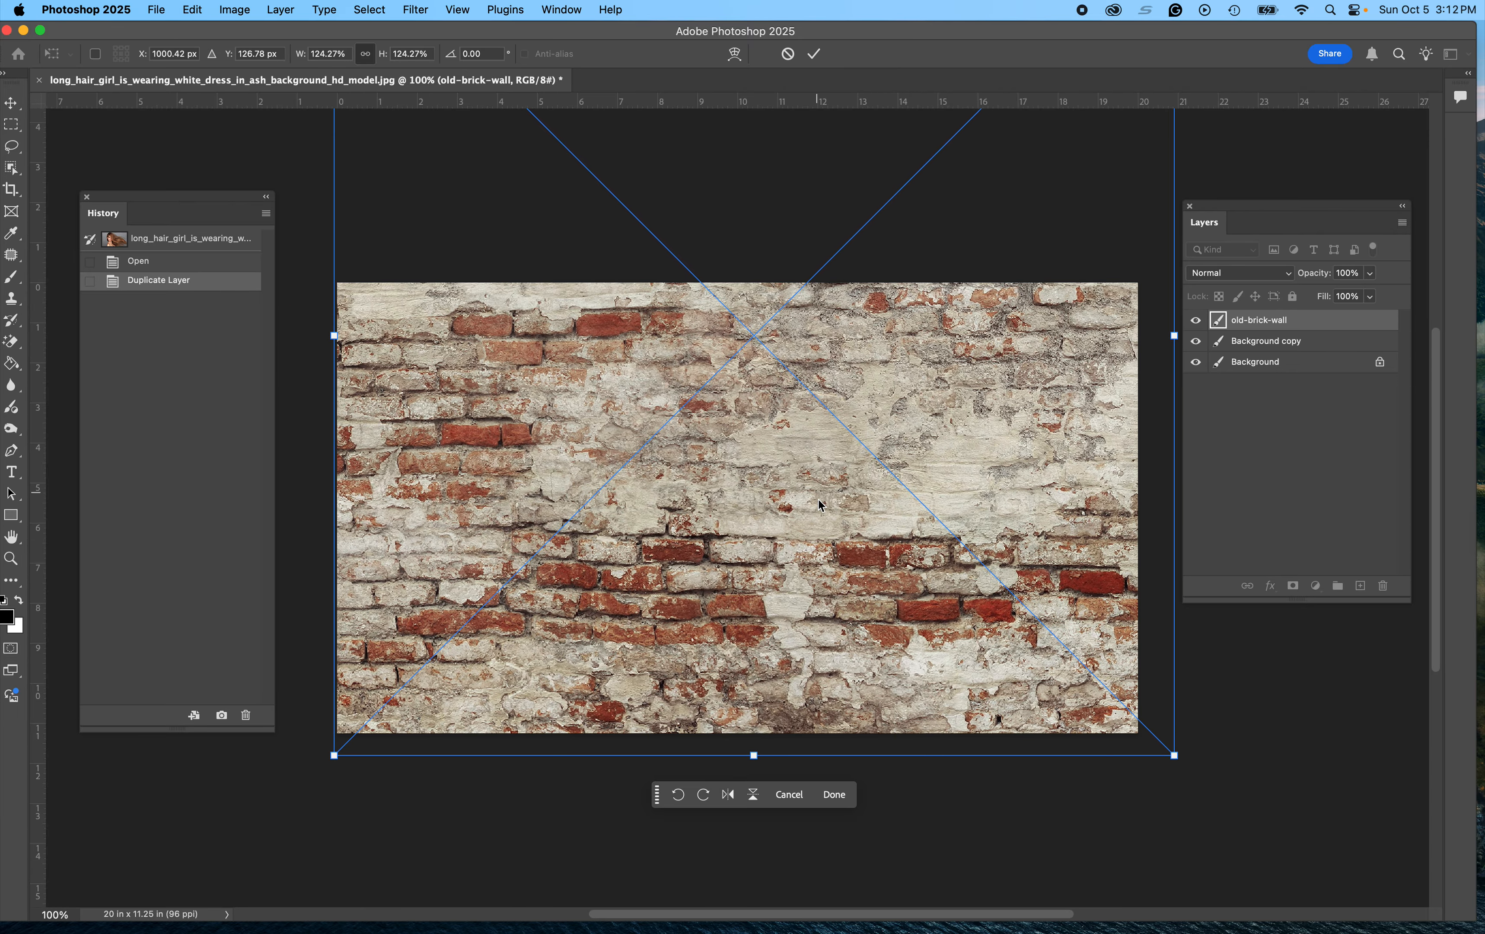
pyautogui.scroll(5, 814, 507)
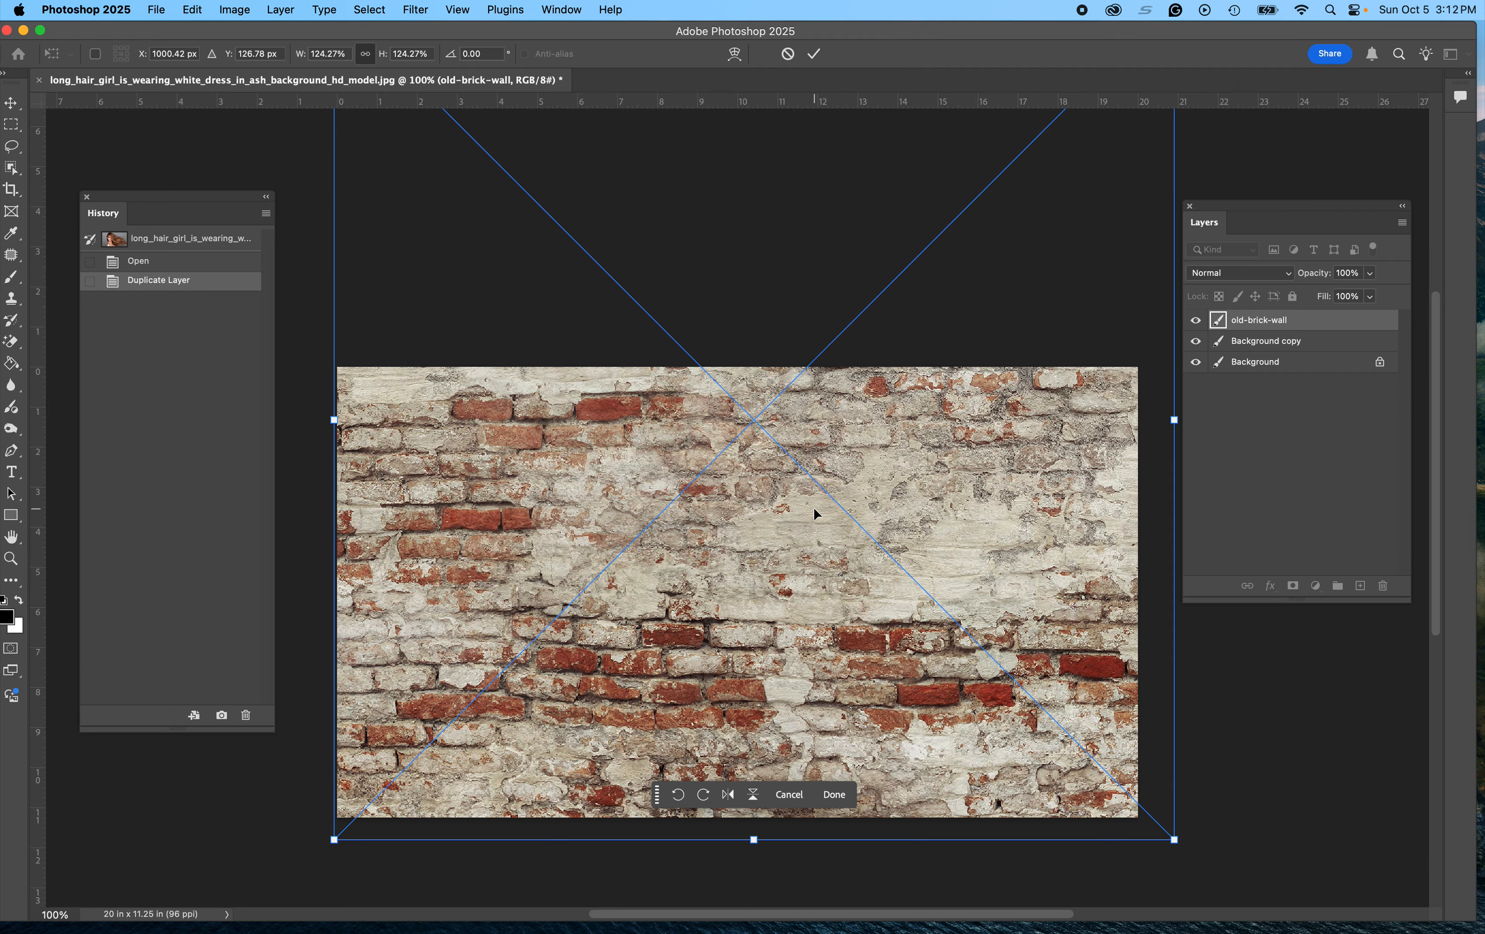
pyautogui.scroll(-1, 814, 507)
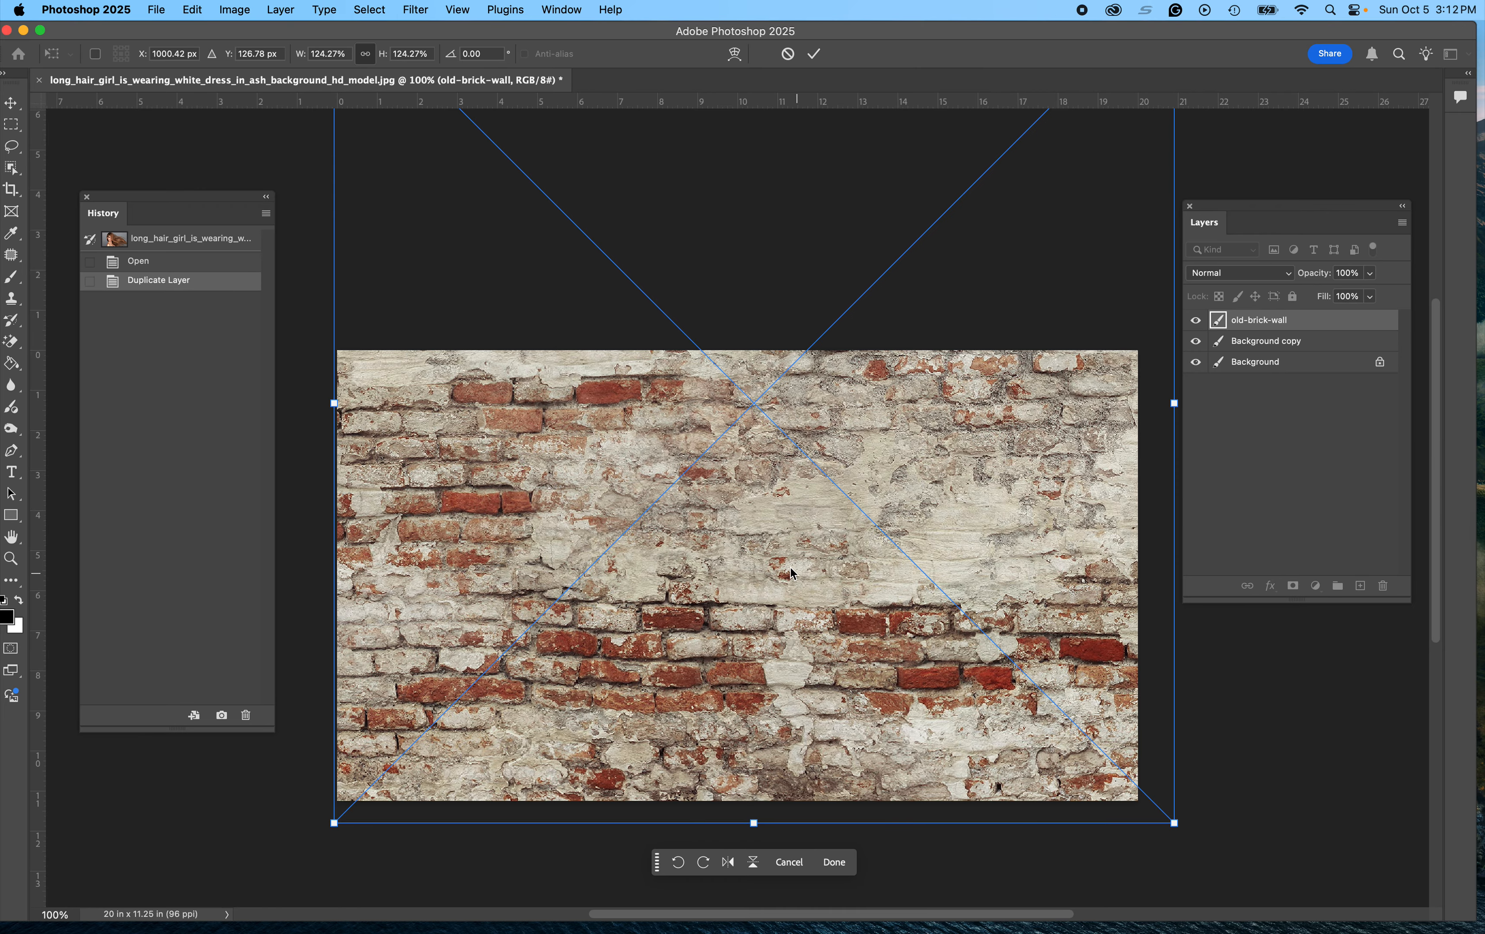
pyautogui.press('Return')
# Step: Move the old-brick-wall layer below Background copy, keep it visible, and select Background copy
pyautogui.press('w')
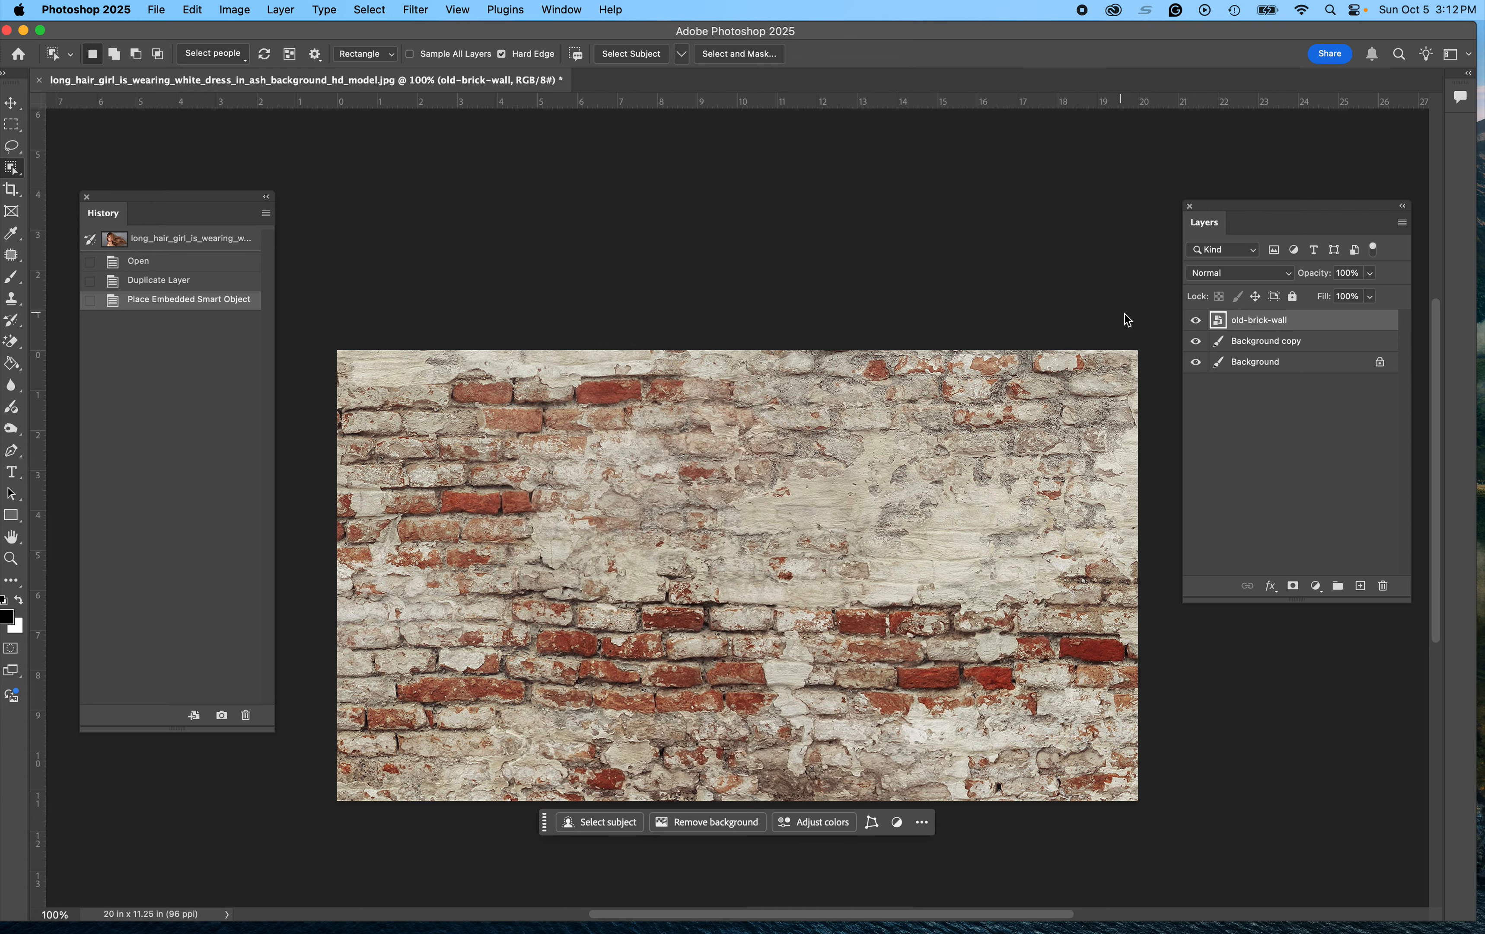
pyautogui.click(1195, 321)
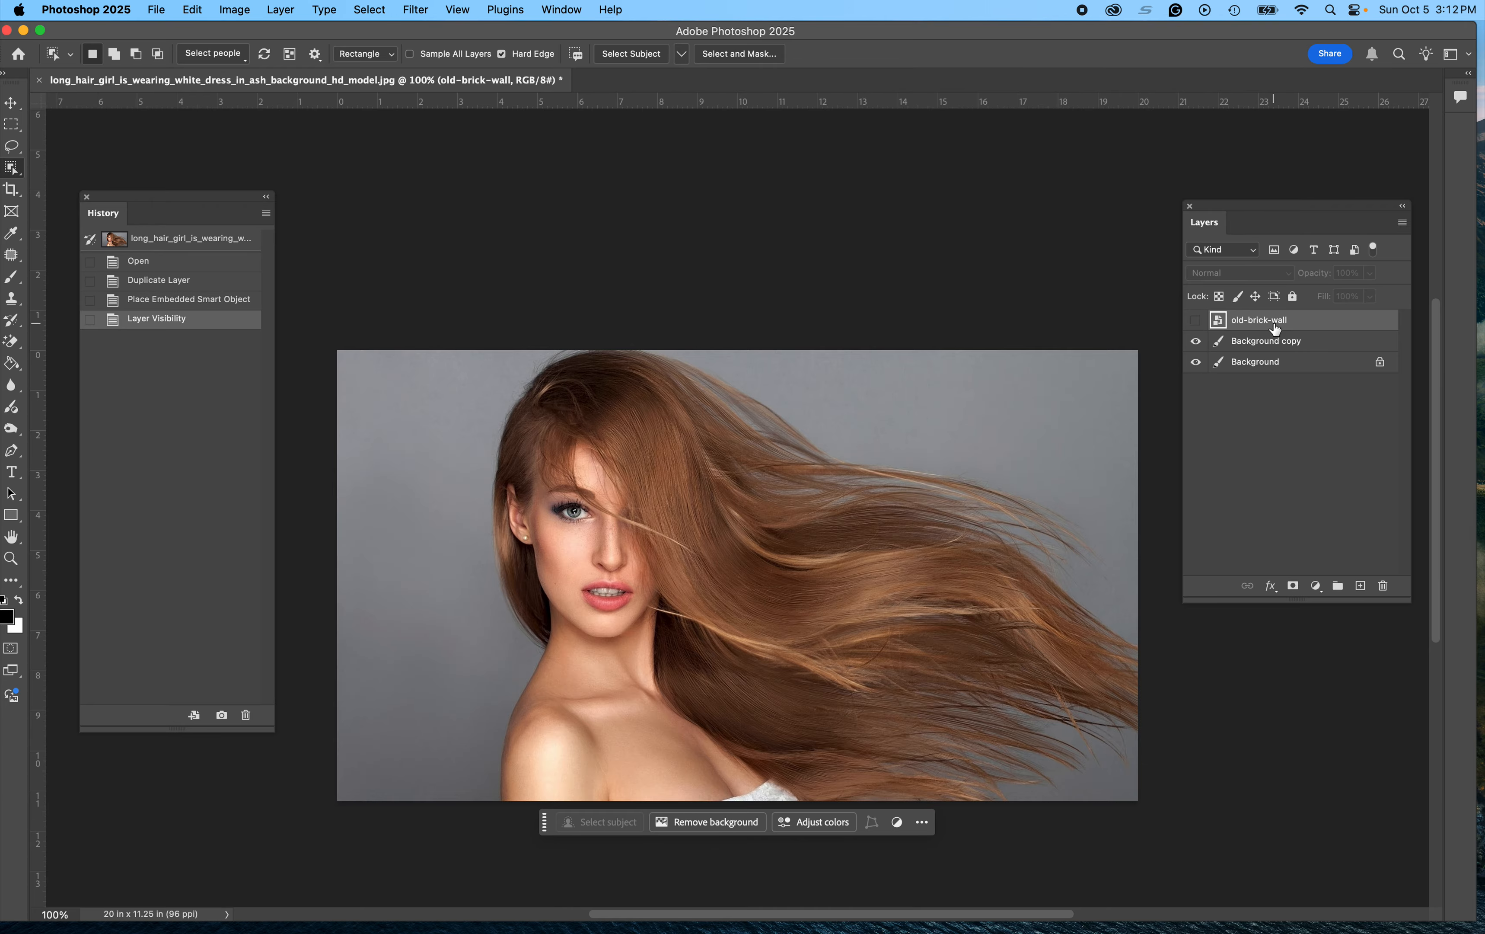
pyautogui.moveTo(1274, 322); pyautogui.dragTo(1274, 353)
pyautogui.click(1196, 341)
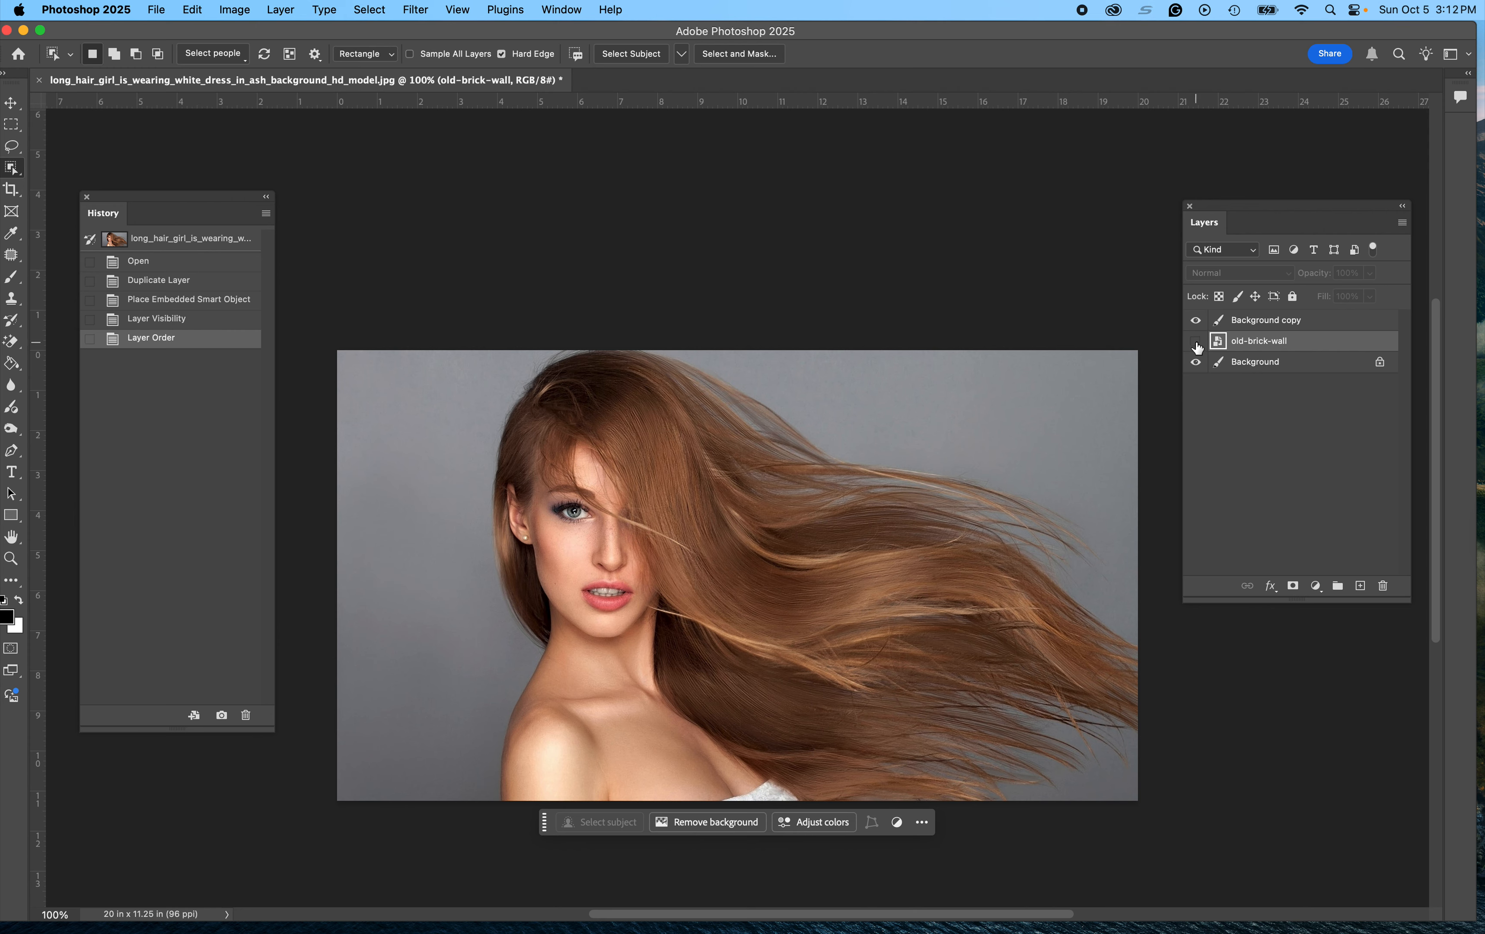
pyautogui.click(1286, 328)
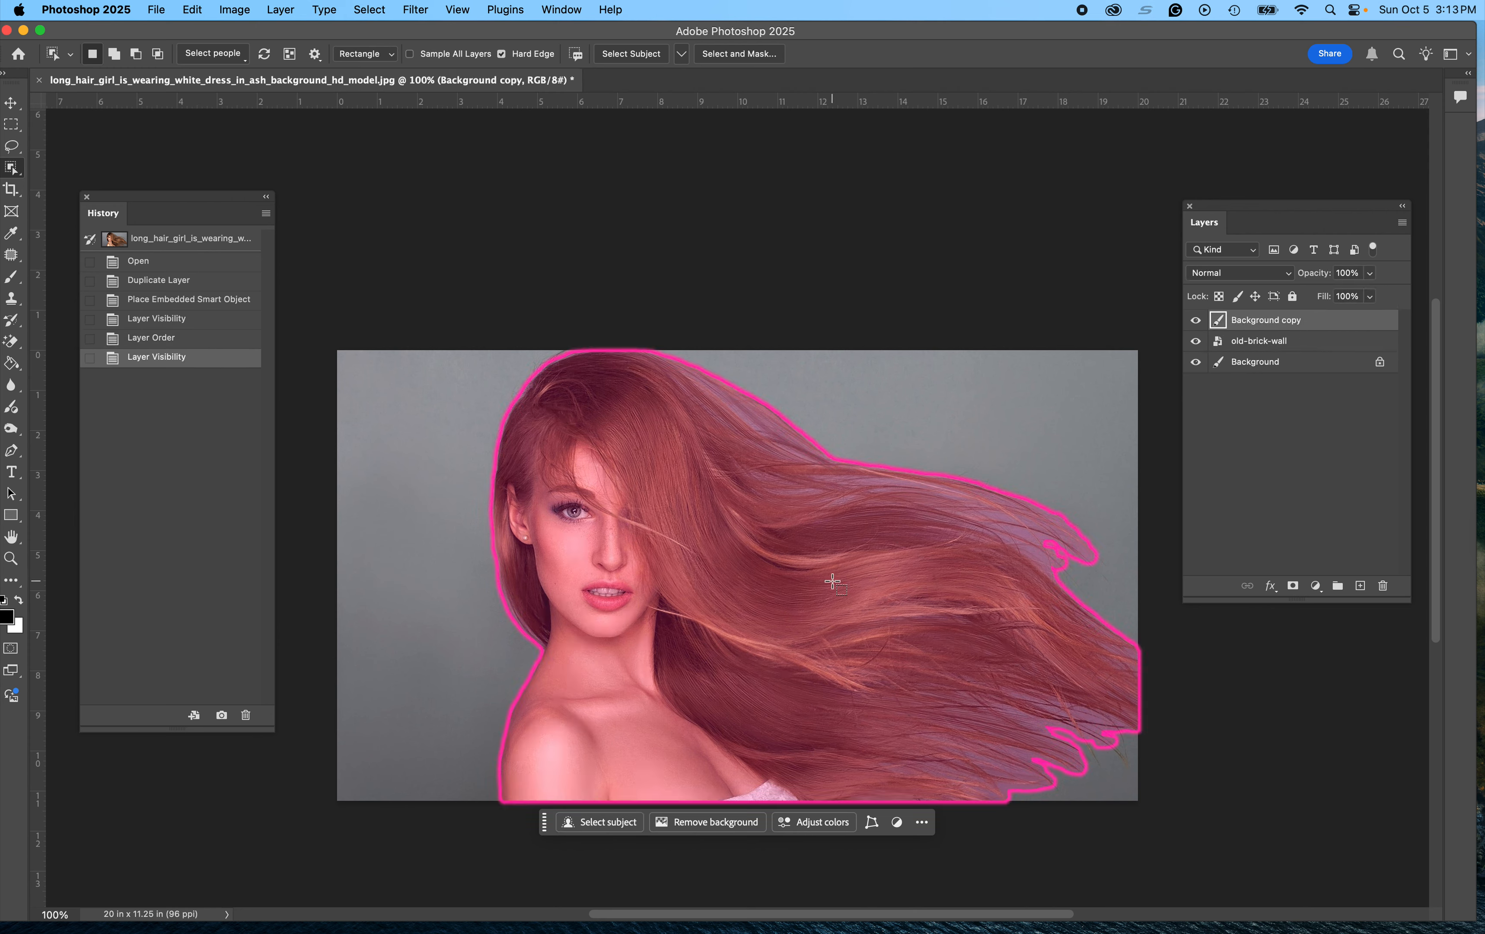
# Step: Switch to the Object Selection Tool and run Select Subject on the model
pyautogui.click(15, 165)
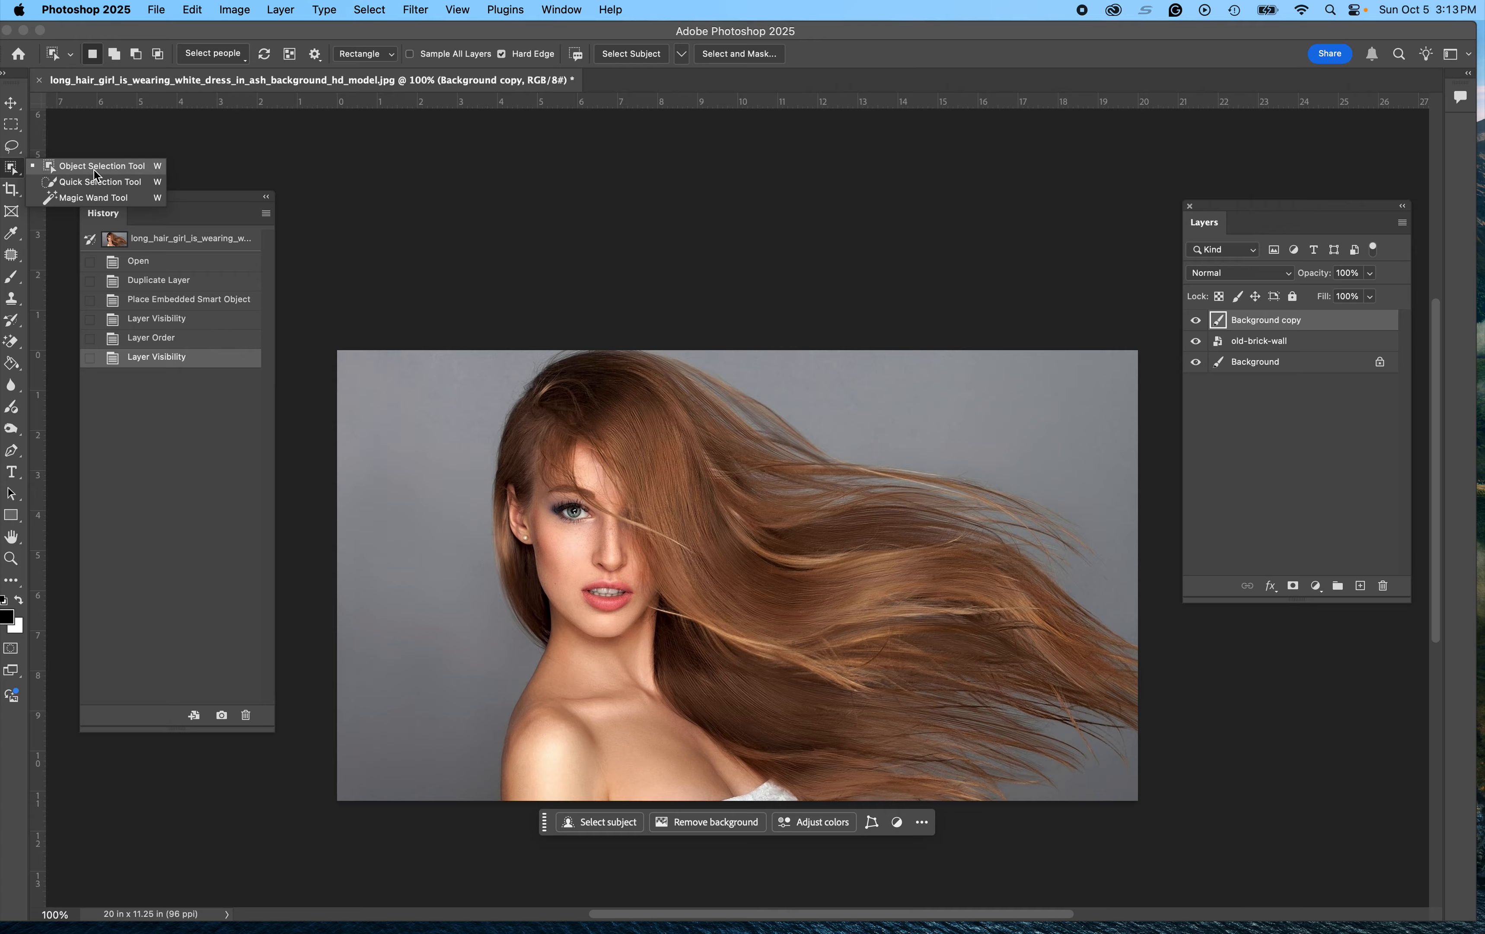
pyautogui.click(15, 151)
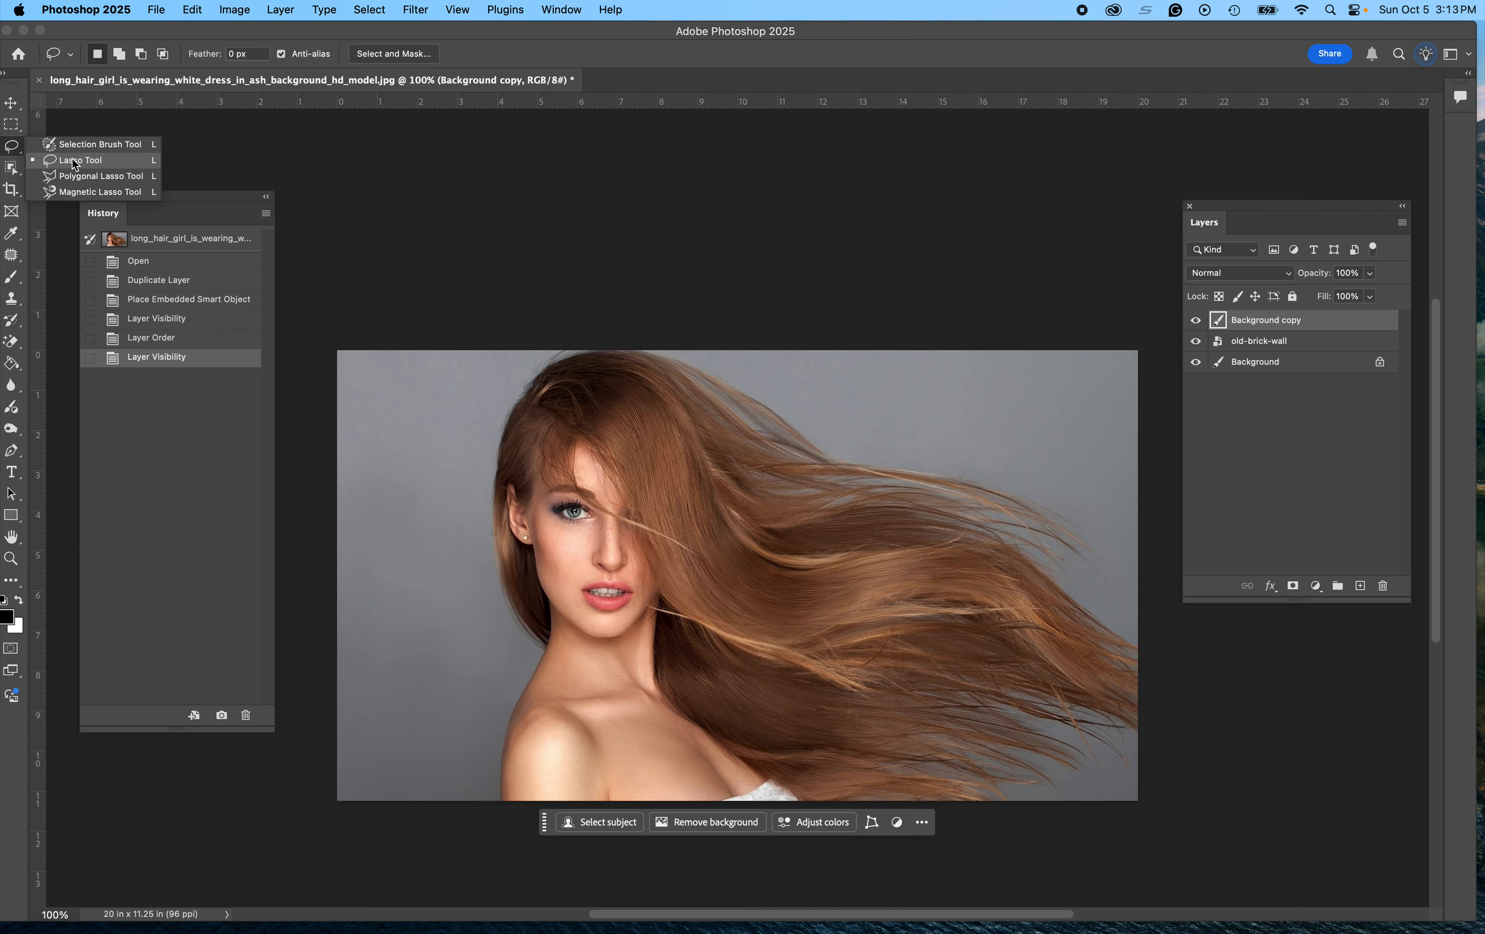
pyautogui.click(12, 169)
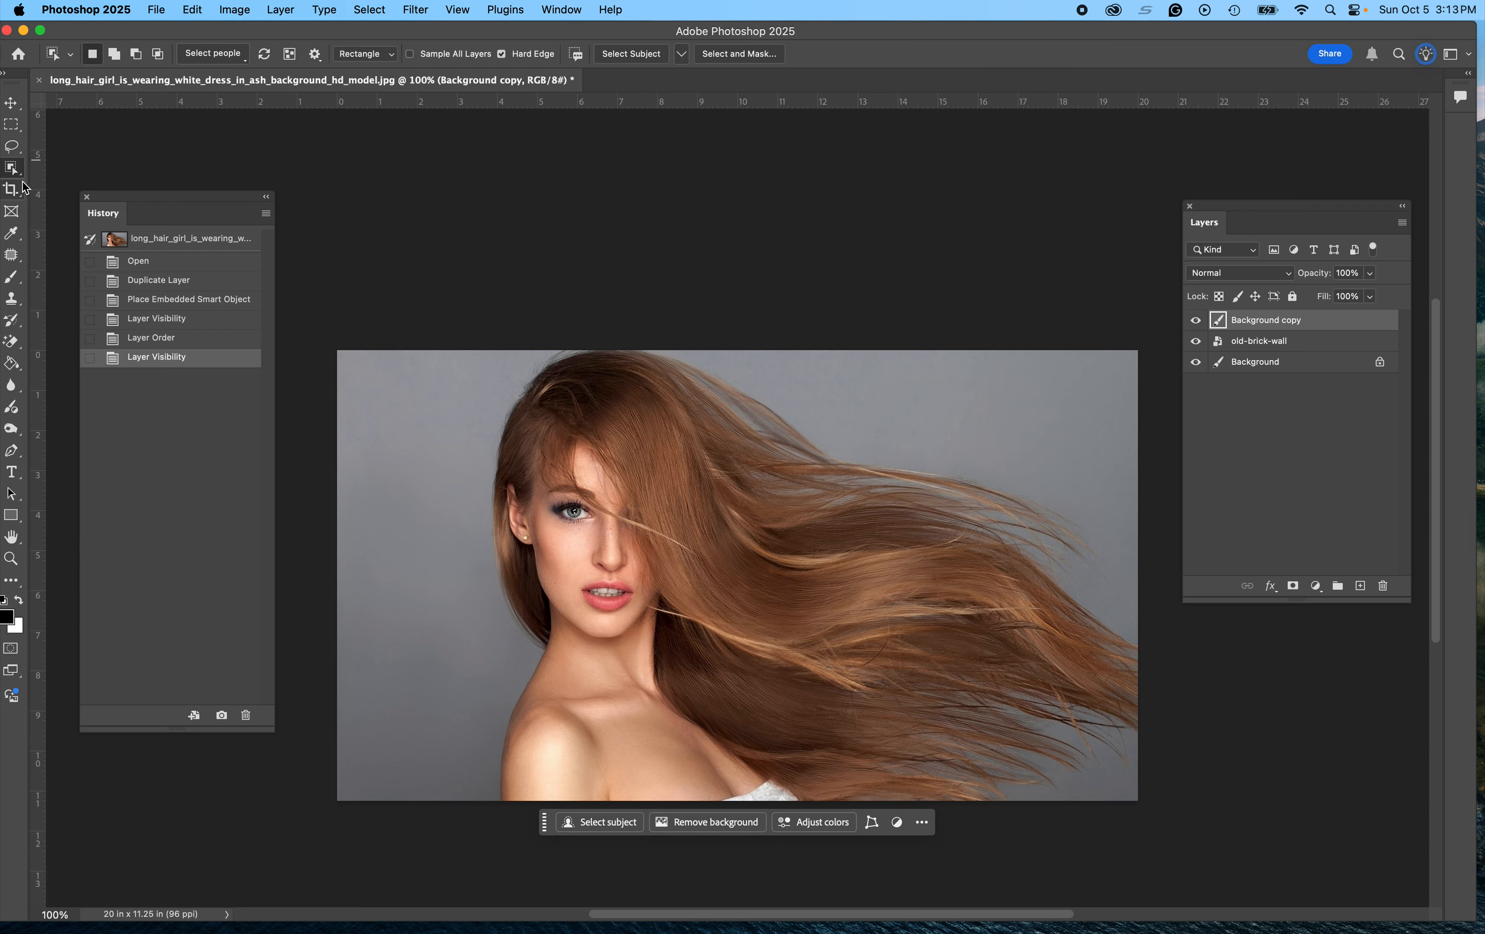
pyautogui.click(16, 170)
pyautogui.click(68, 165)
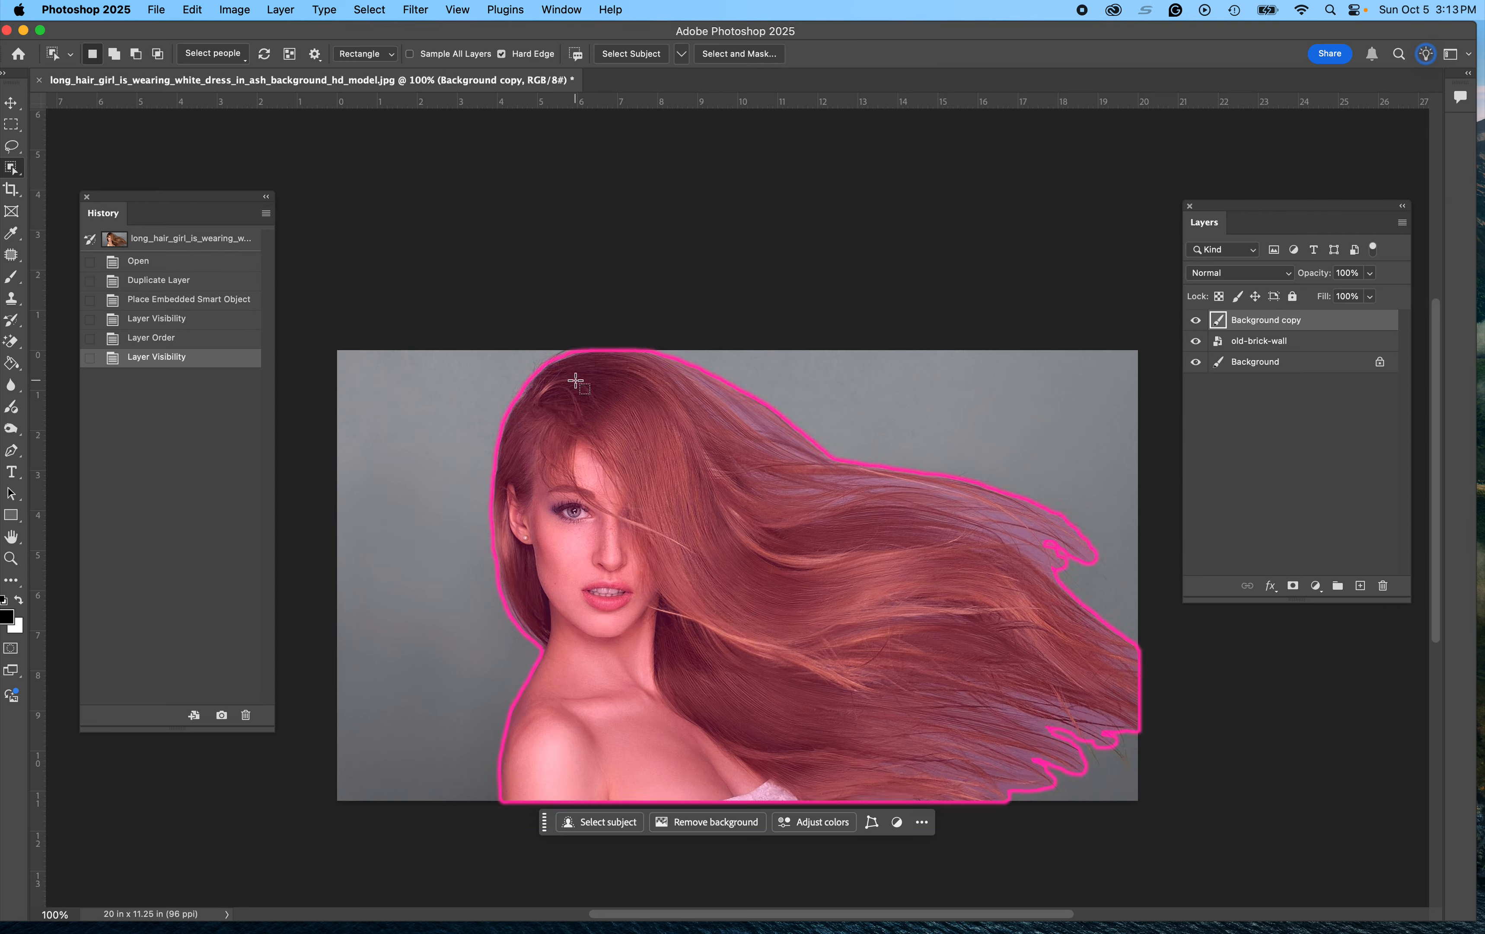
pyautogui.click(618, 56)
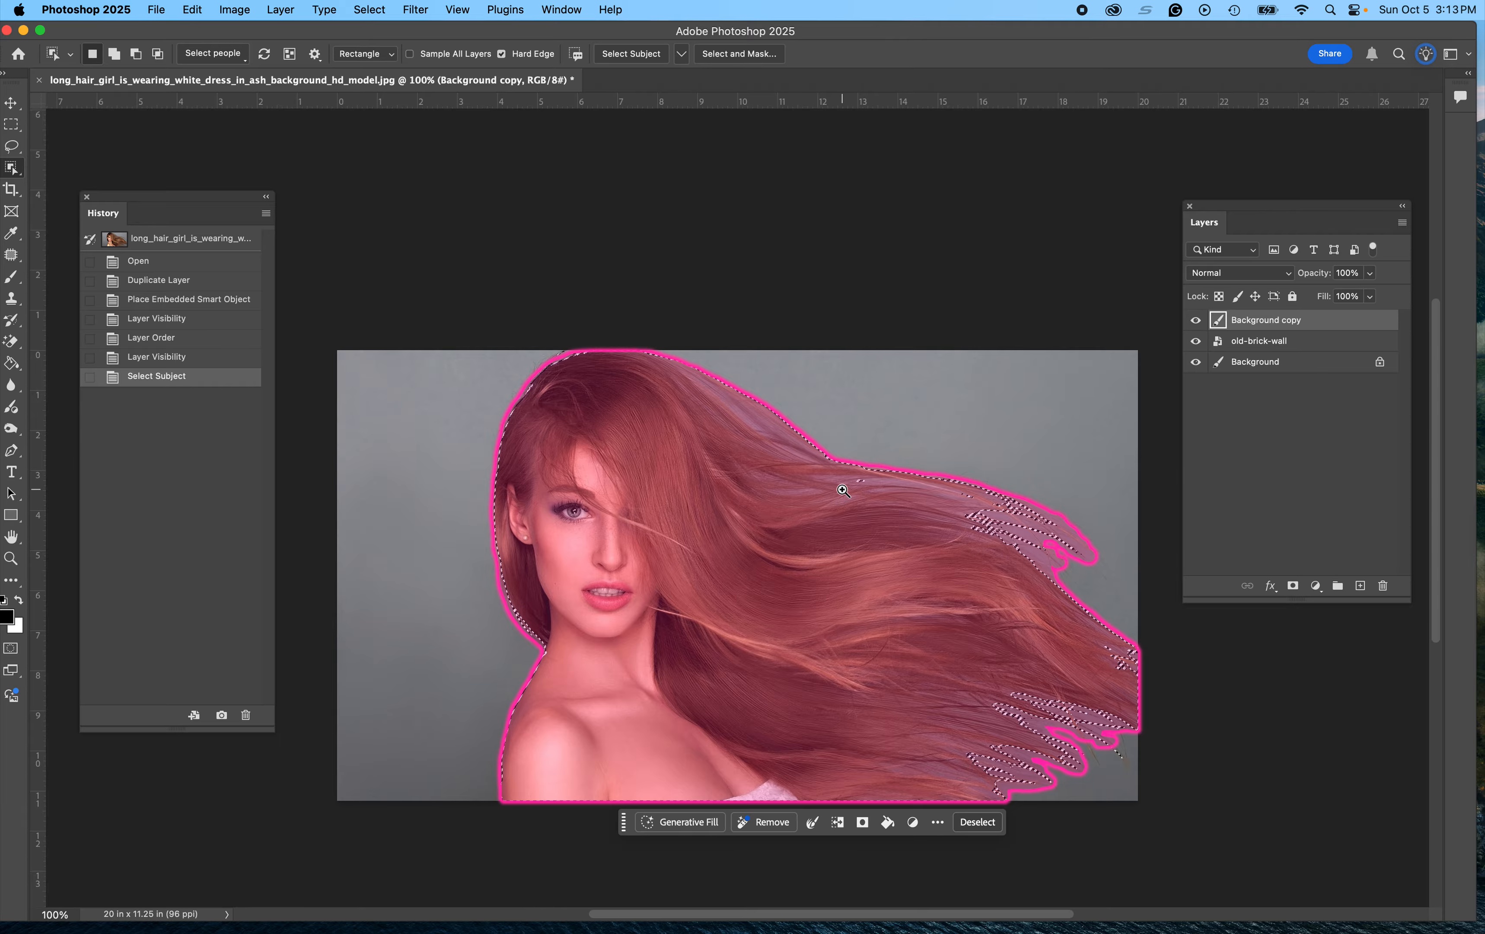
# Step: Zoom into the hair and try to subtract a small background gap with the Object Selection Tool
pyautogui.scroll(10, 918, 513)
pyautogui.scroll(-5, 988, 541)
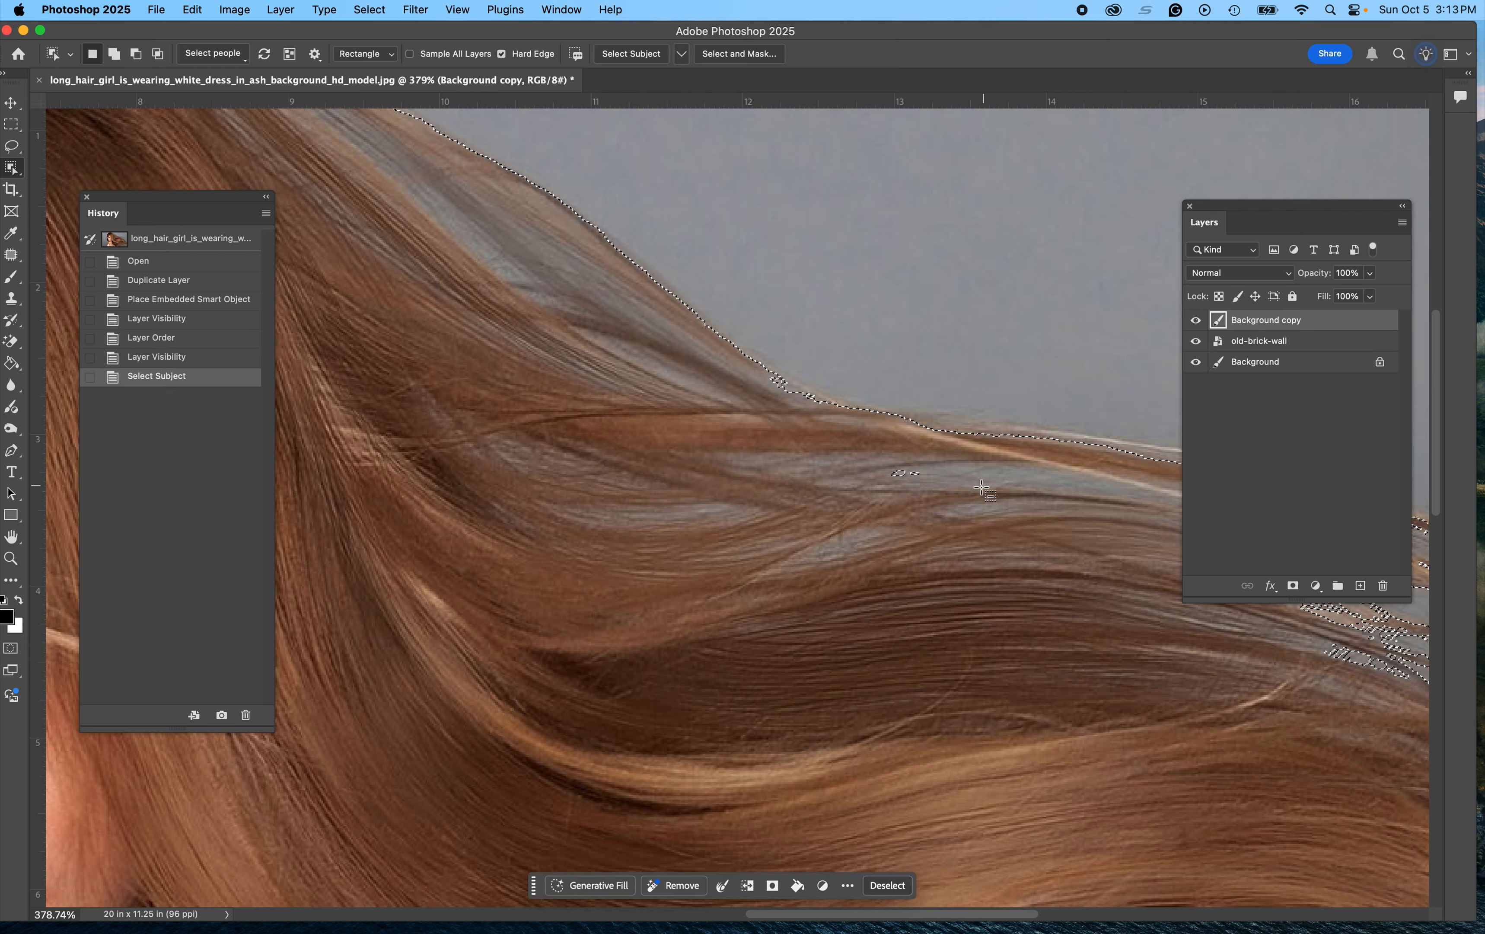
pyautogui.press('alt')
pyautogui.moveTo(954, 464); pyautogui.dragTo(871, 495)
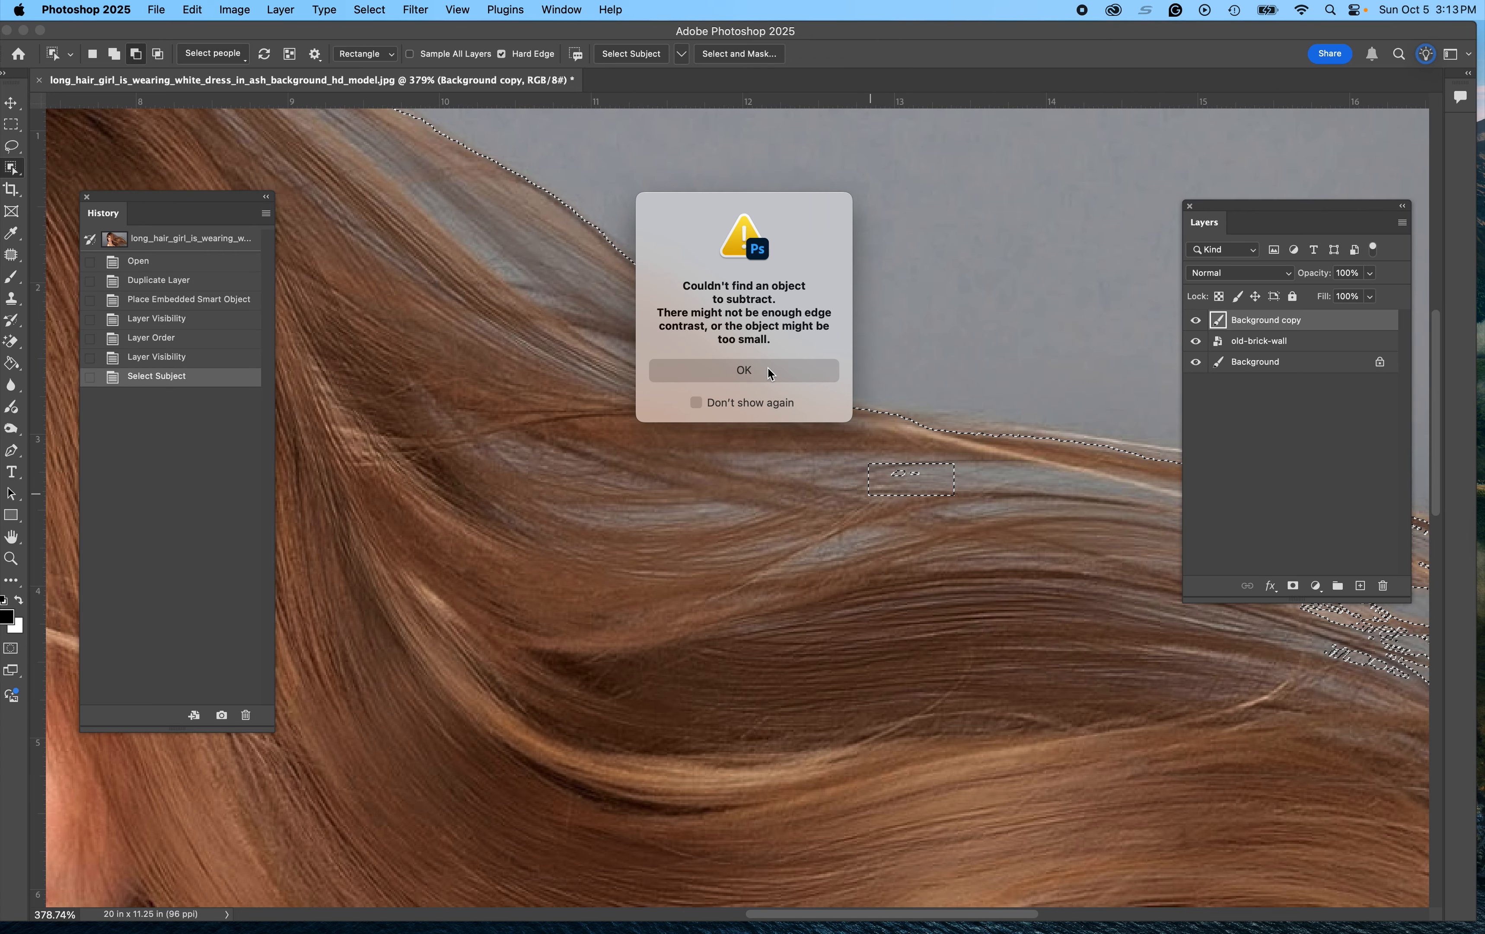
pyautogui.click(749, 372)
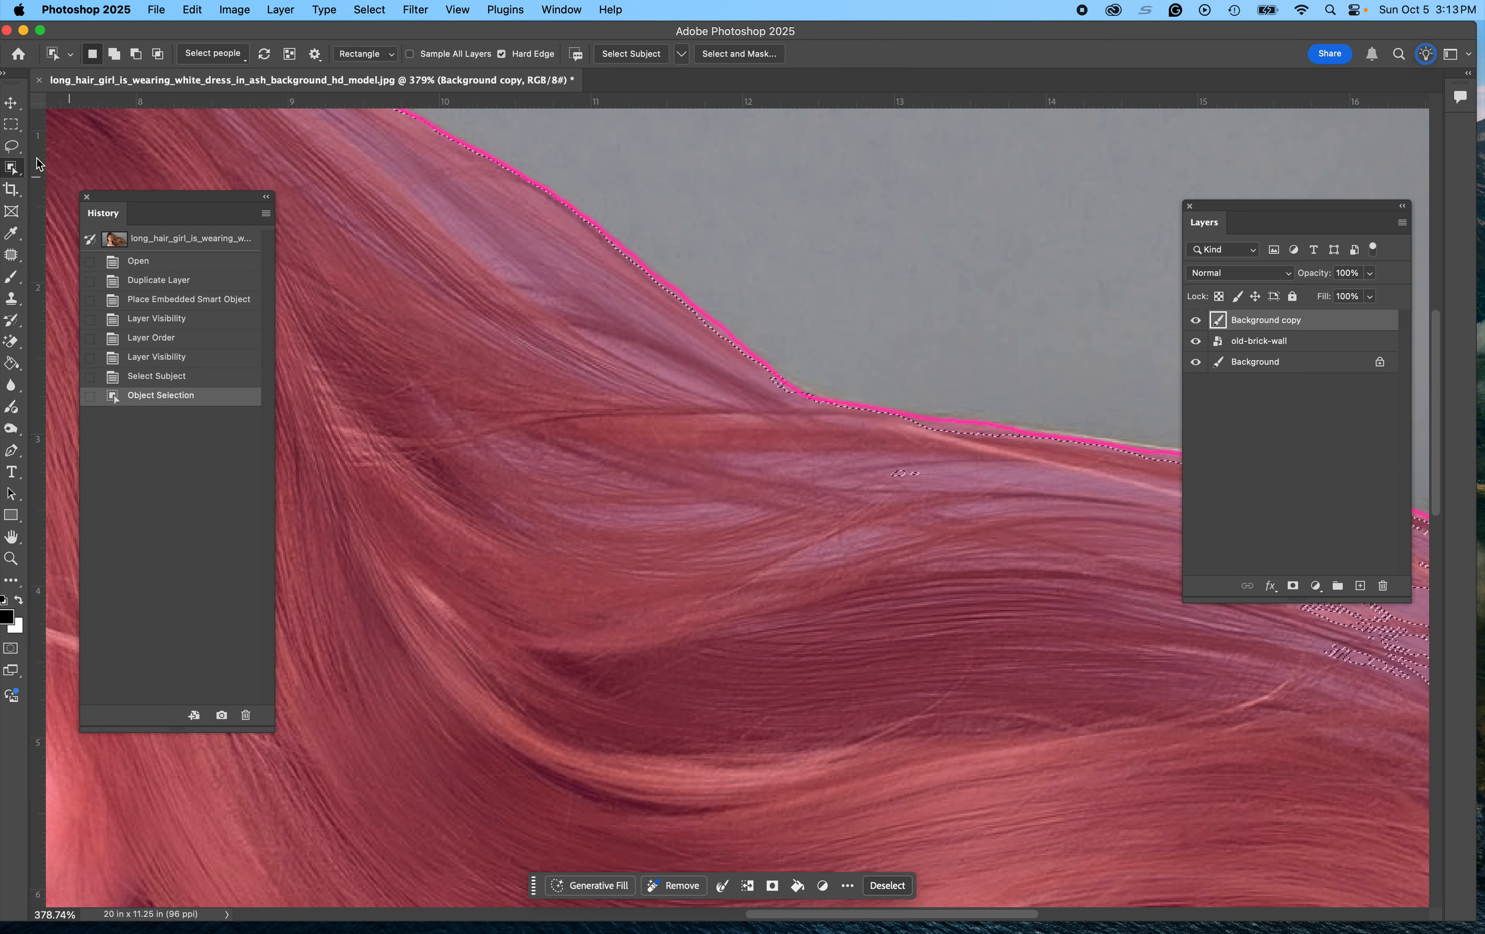
# Step: Subtract the small background gap in the hair from the selection with the Lasso Tool
pyautogui.click(12, 147)
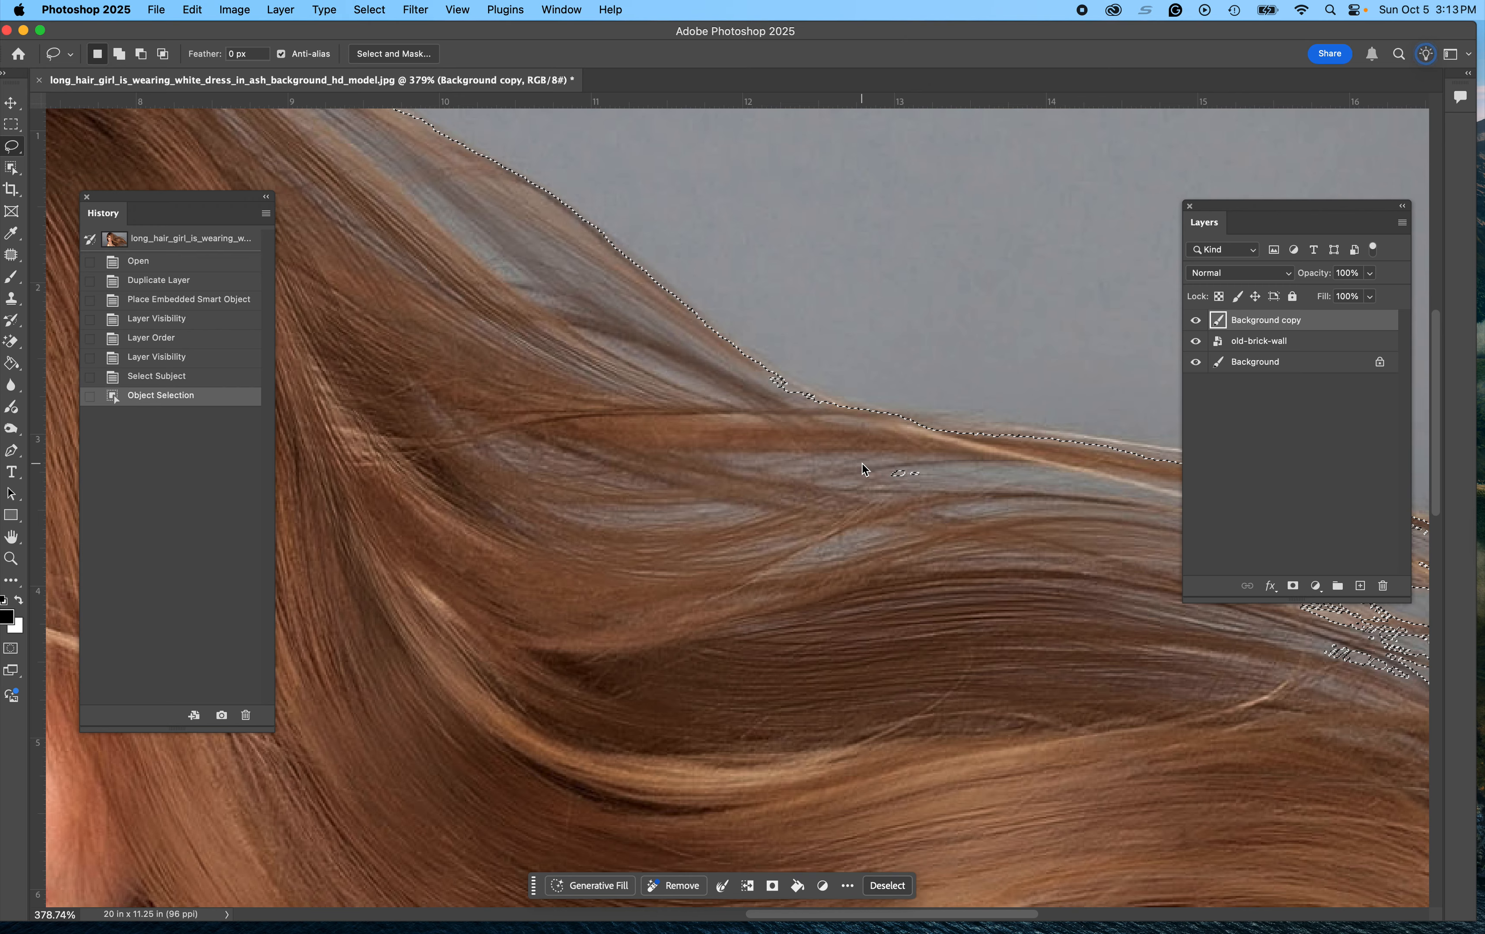
pyautogui.press('alt')
pyautogui.moveTo(867, 458)
pyautogui.mouseDown()
pyautogui.moveTo(916, 452)
pyautogui.moveTo(940, 469)
pyautogui.moveTo(889, 502)
pyautogui.moveTo(875, 456)
pyautogui.moveTo(863, 521)
pyautogui.moveTo(975, 522)
pyautogui.moveTo(956, 461)
pyautogui.moveTo(887, 437)
pyautogui.moveTo(843, 464)
pyautogui.mouseUp()
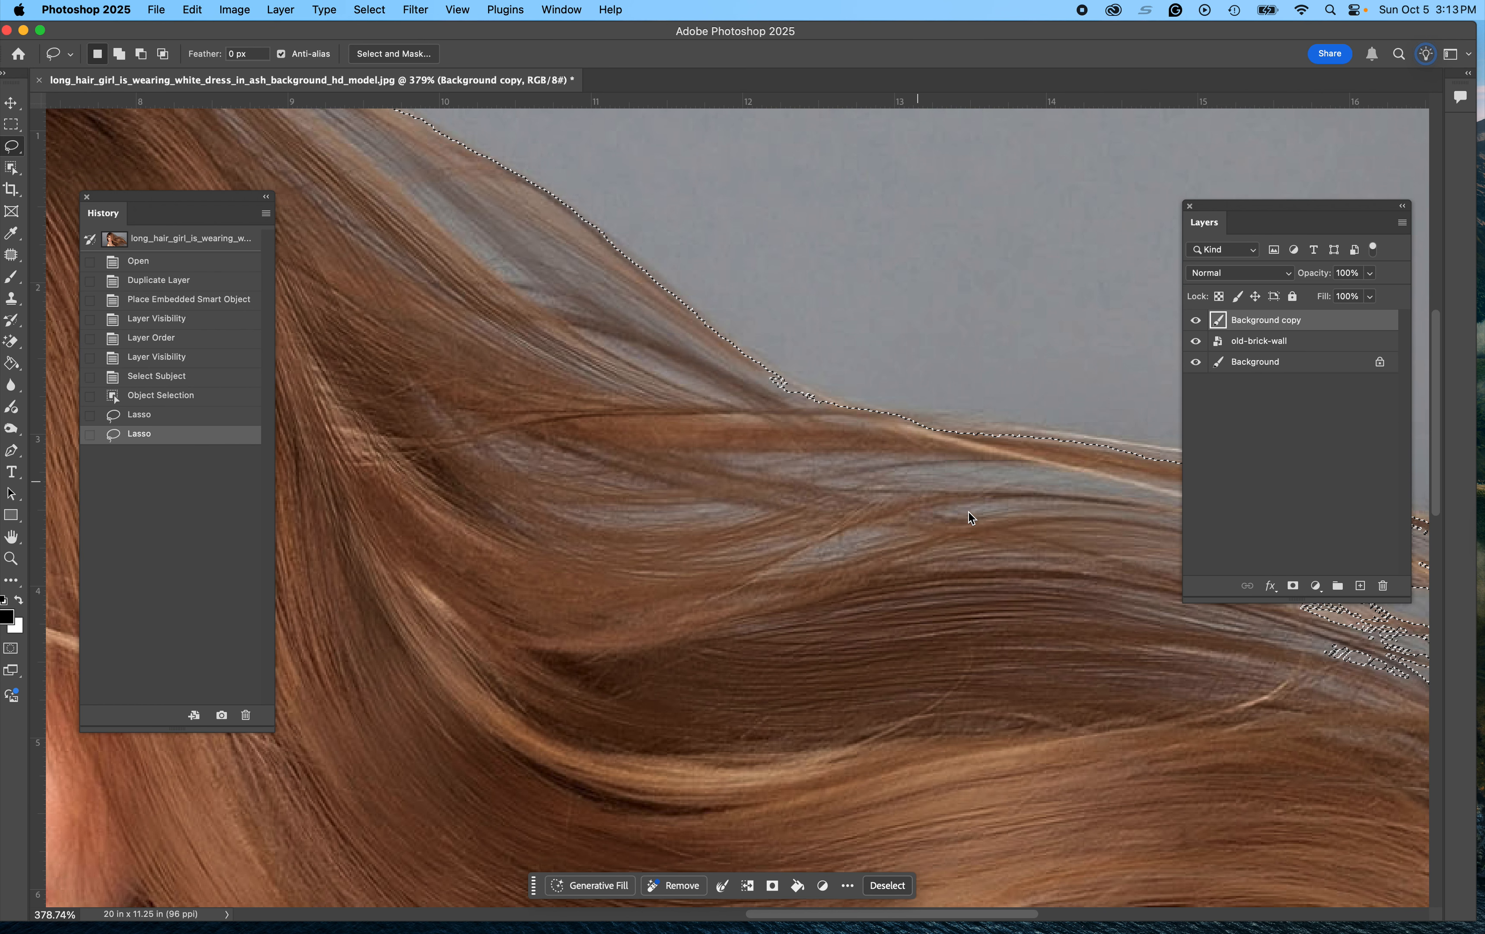
# Step: Zoom in and out to examine the hair selection edges
pyautogui.press('super+equal')
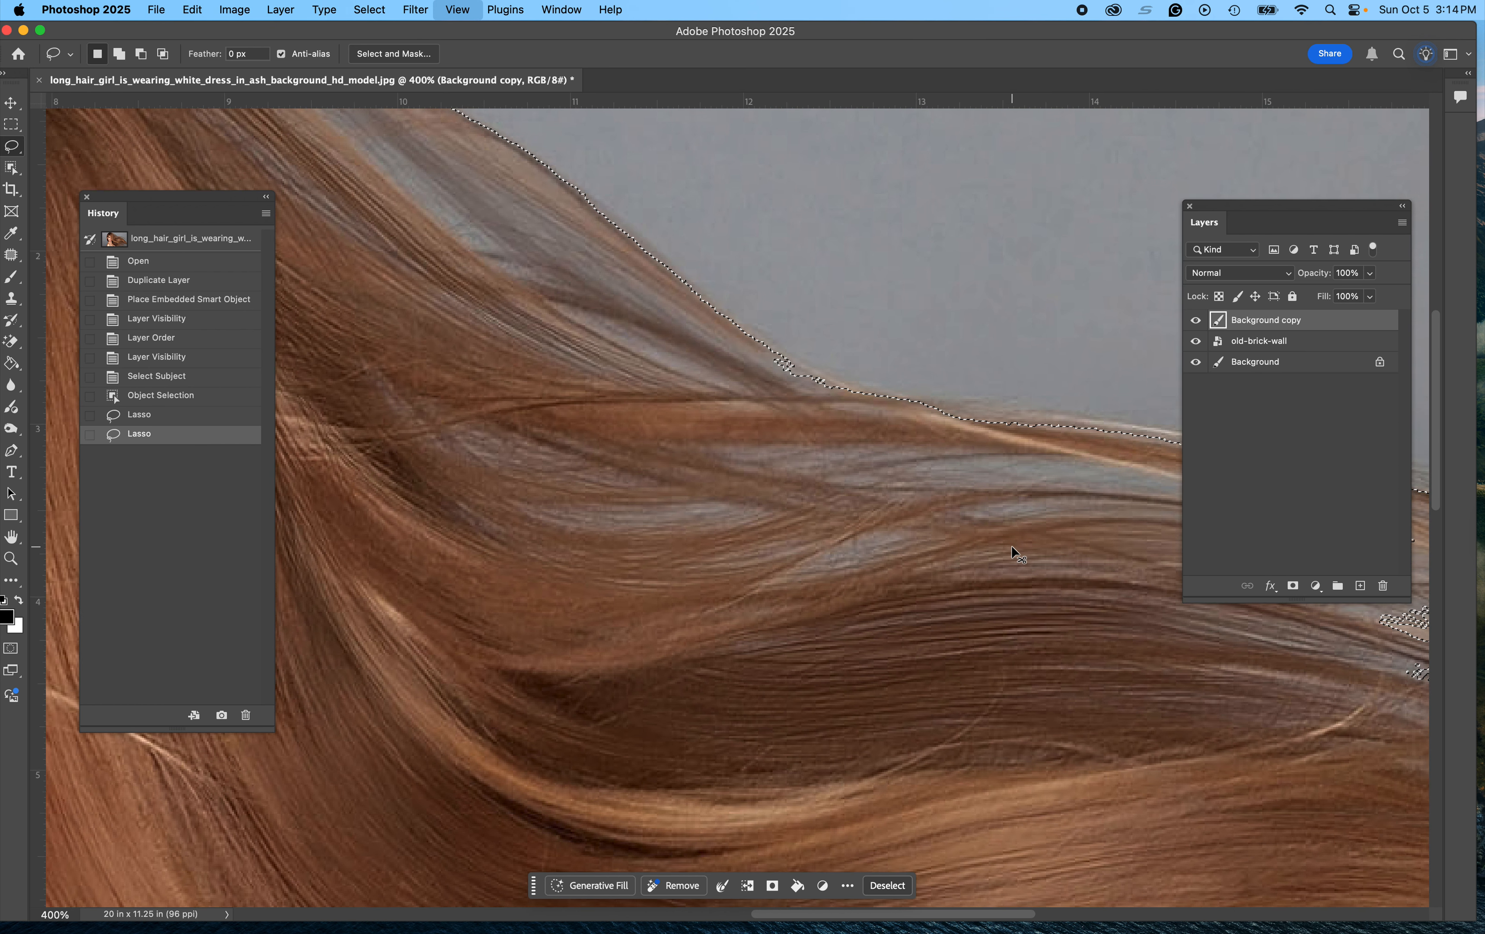
pyautogui.press('super+minus')
pyautogui.press('super+minus')
pyautogui.press('super+minus')
pyautogui.press('super+minus')
pyautogui.press('super+equal')
pyautogui.press('super+equal')
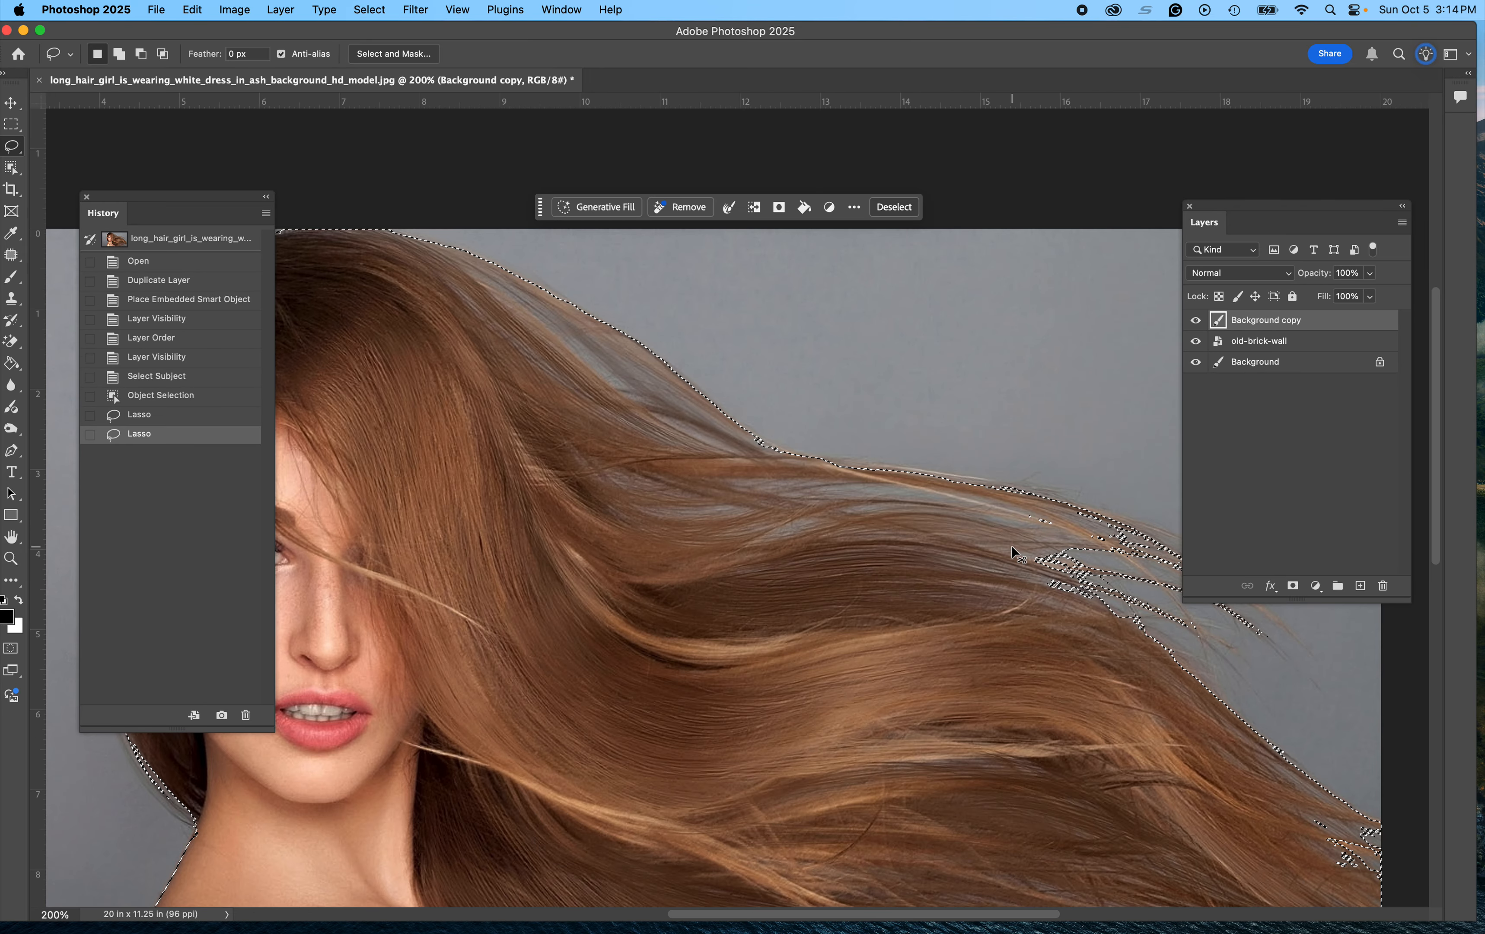
pyautogui.press('super+minus')
# Step: Close the History panel and open Select and Mask for the selection
pyautogui.moveTo(196, 197); pyautogui.dragTo(2, 264)
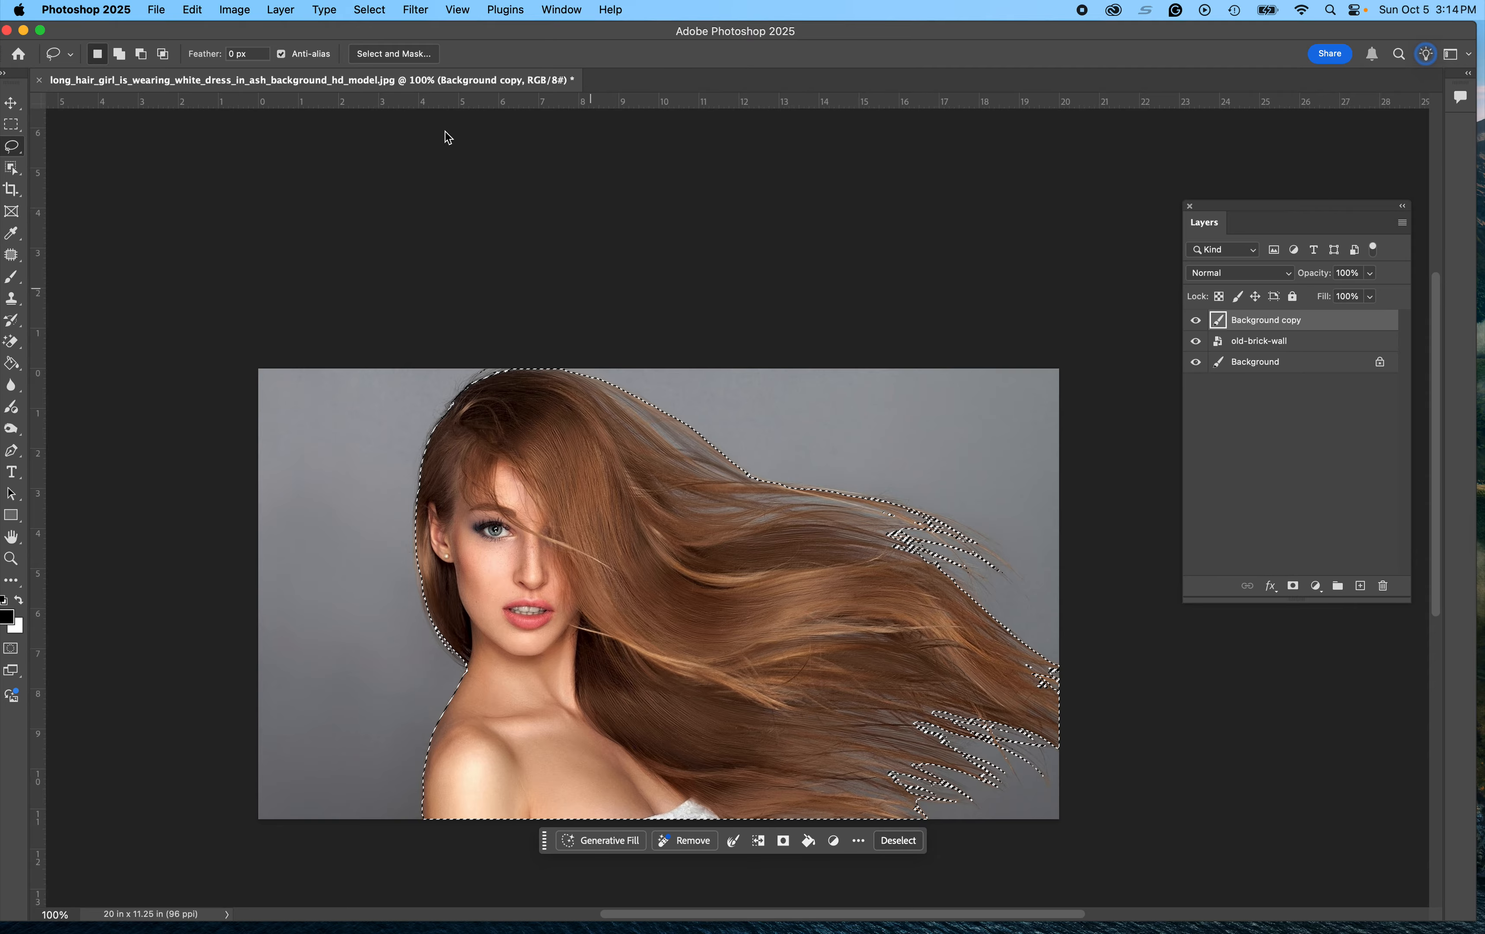
pyautogui.click(390, 56)
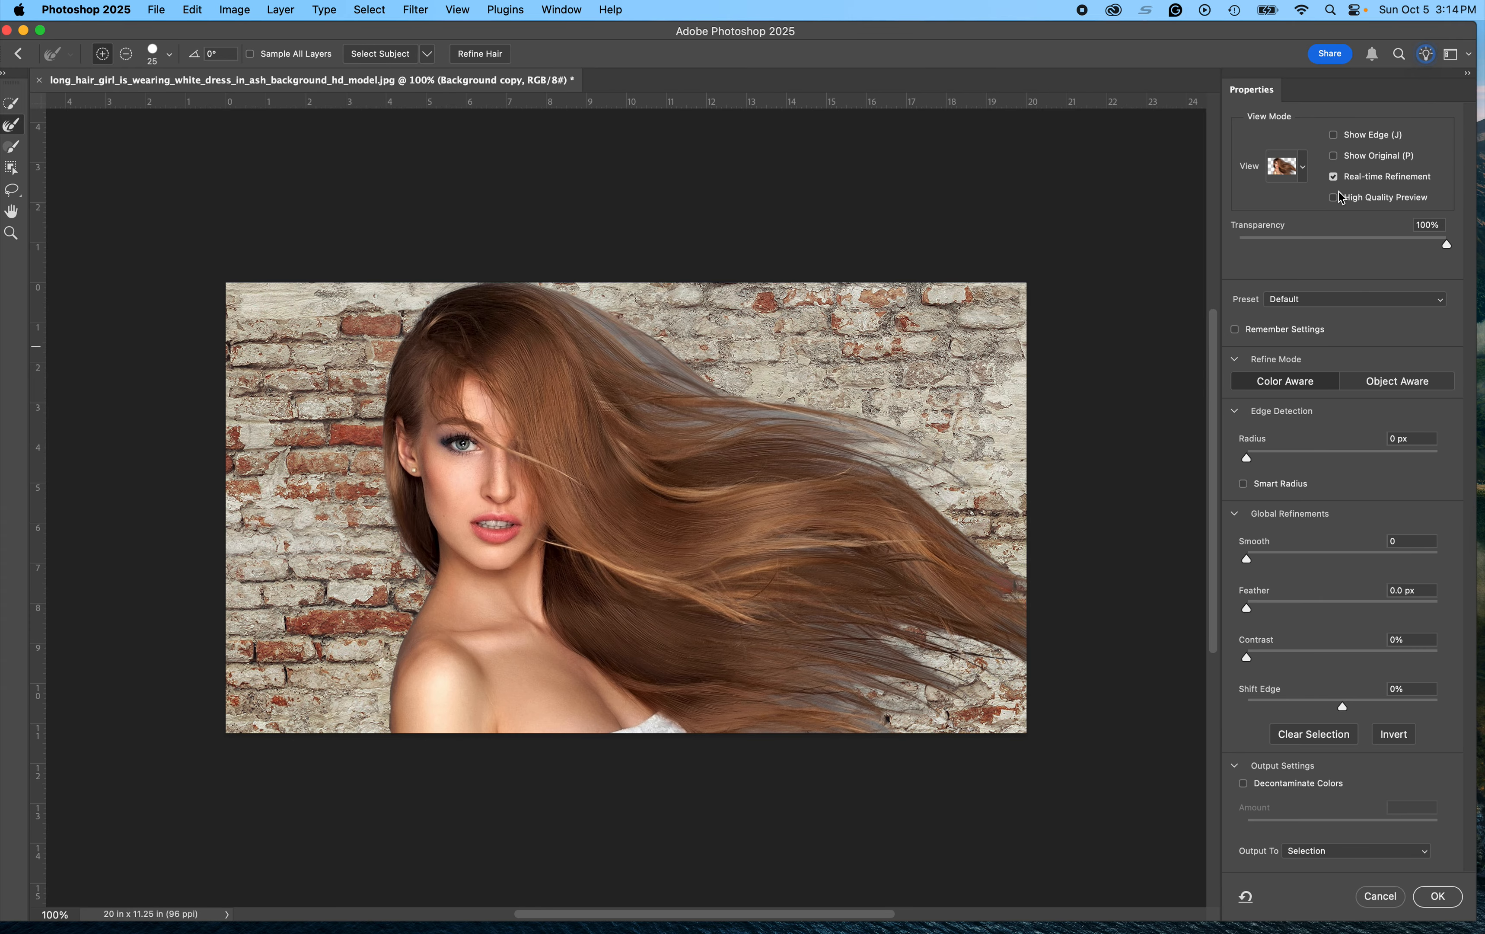
# Step: Switch the refine mode to Object Aware and apply Refine Hair to the selection
pyautogui.click(1400, 381)
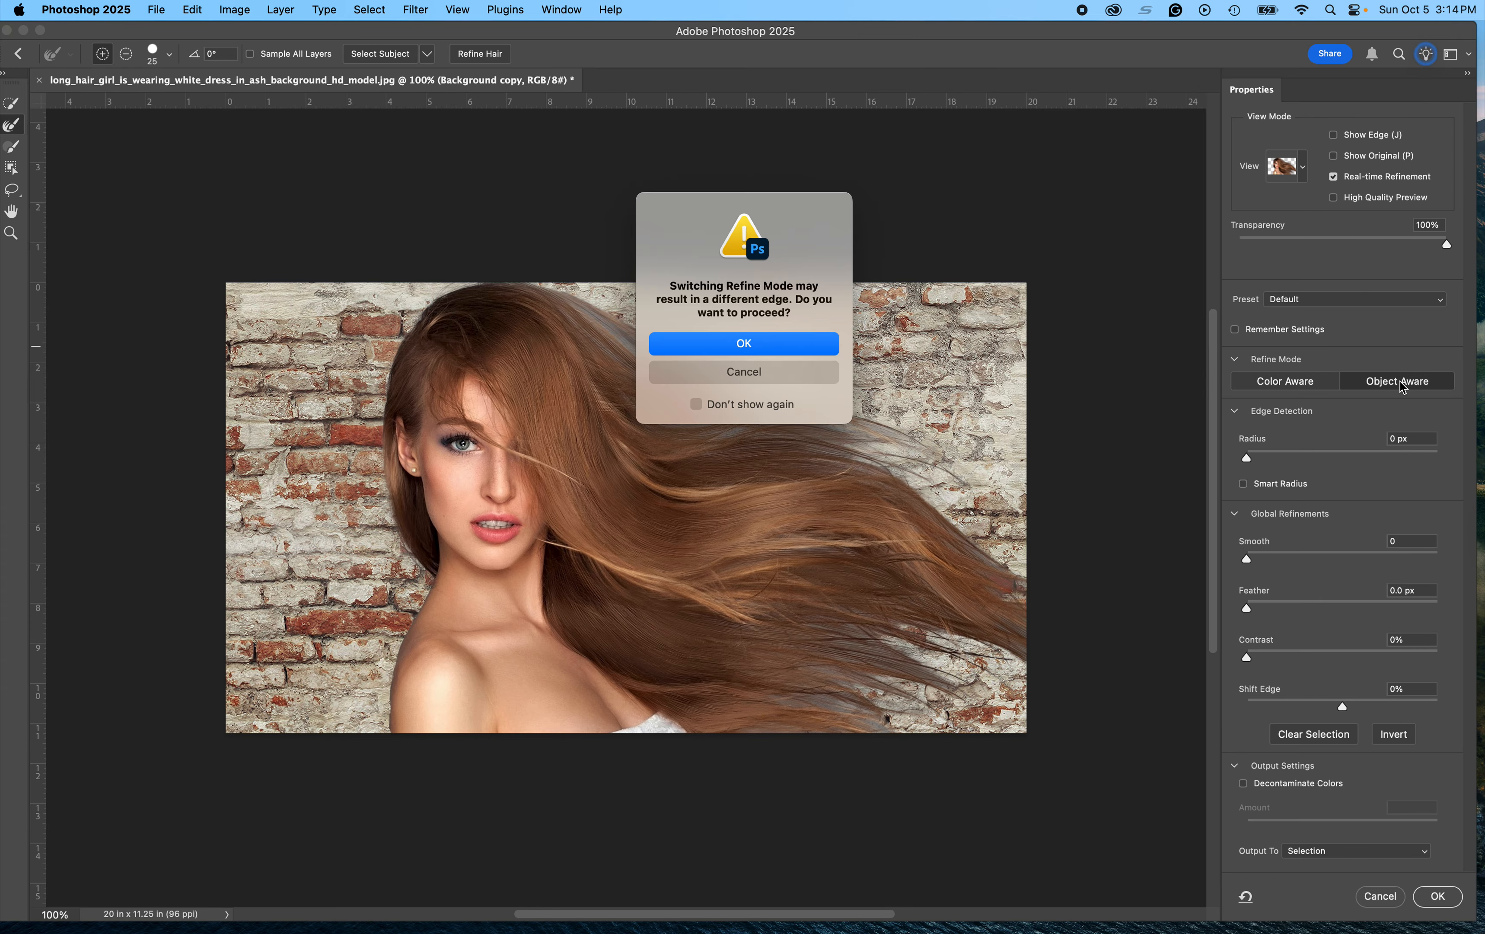
pyautogui.click(786, 351)
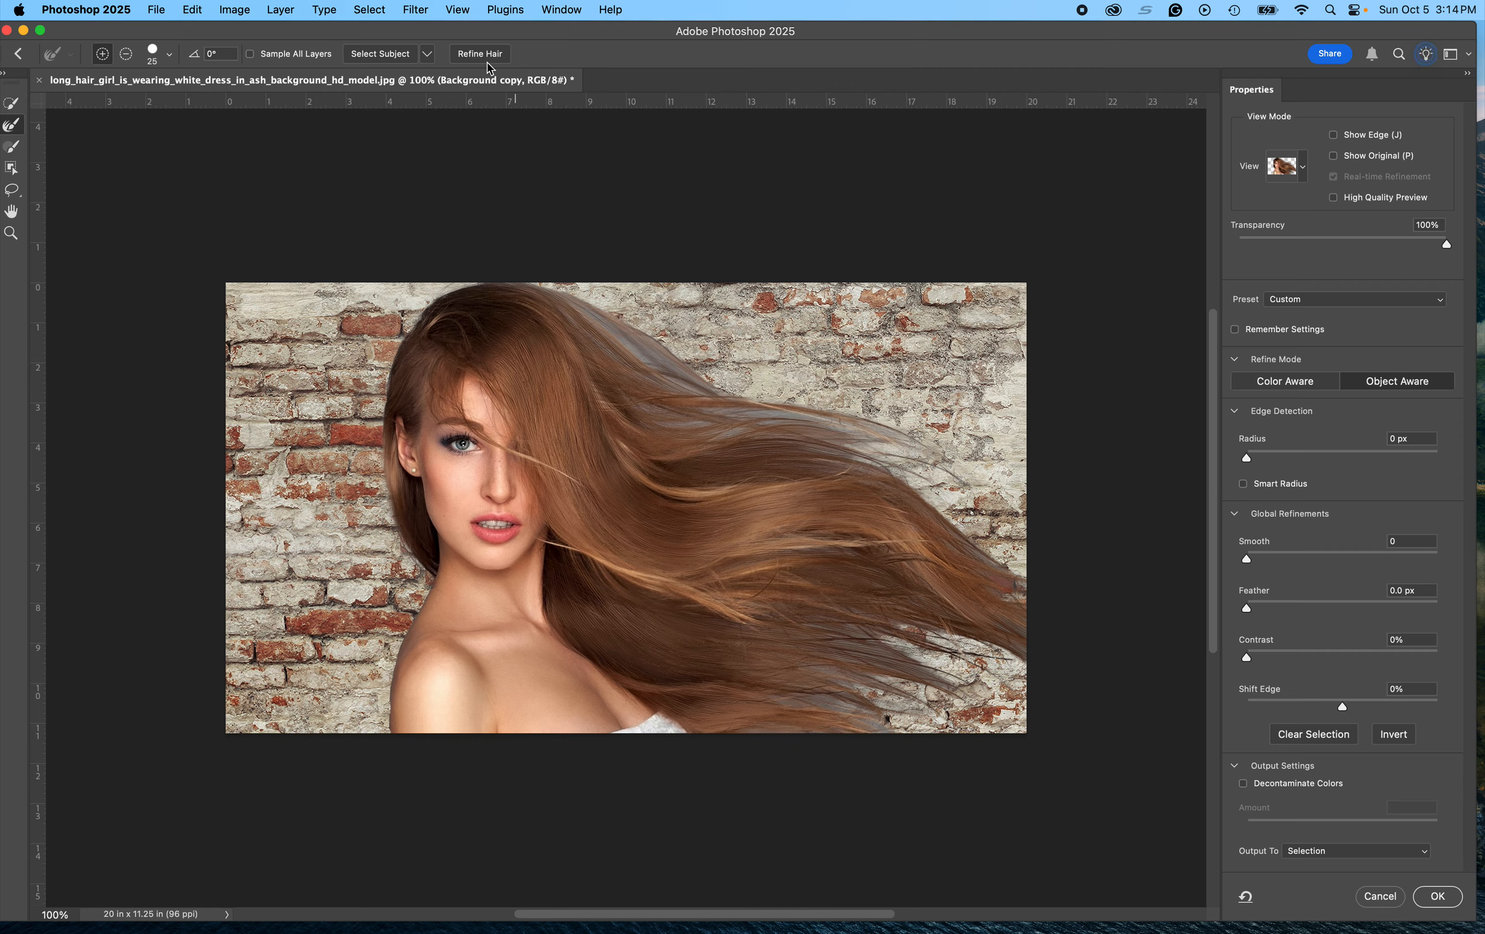
pyautogui.click(476, 58)
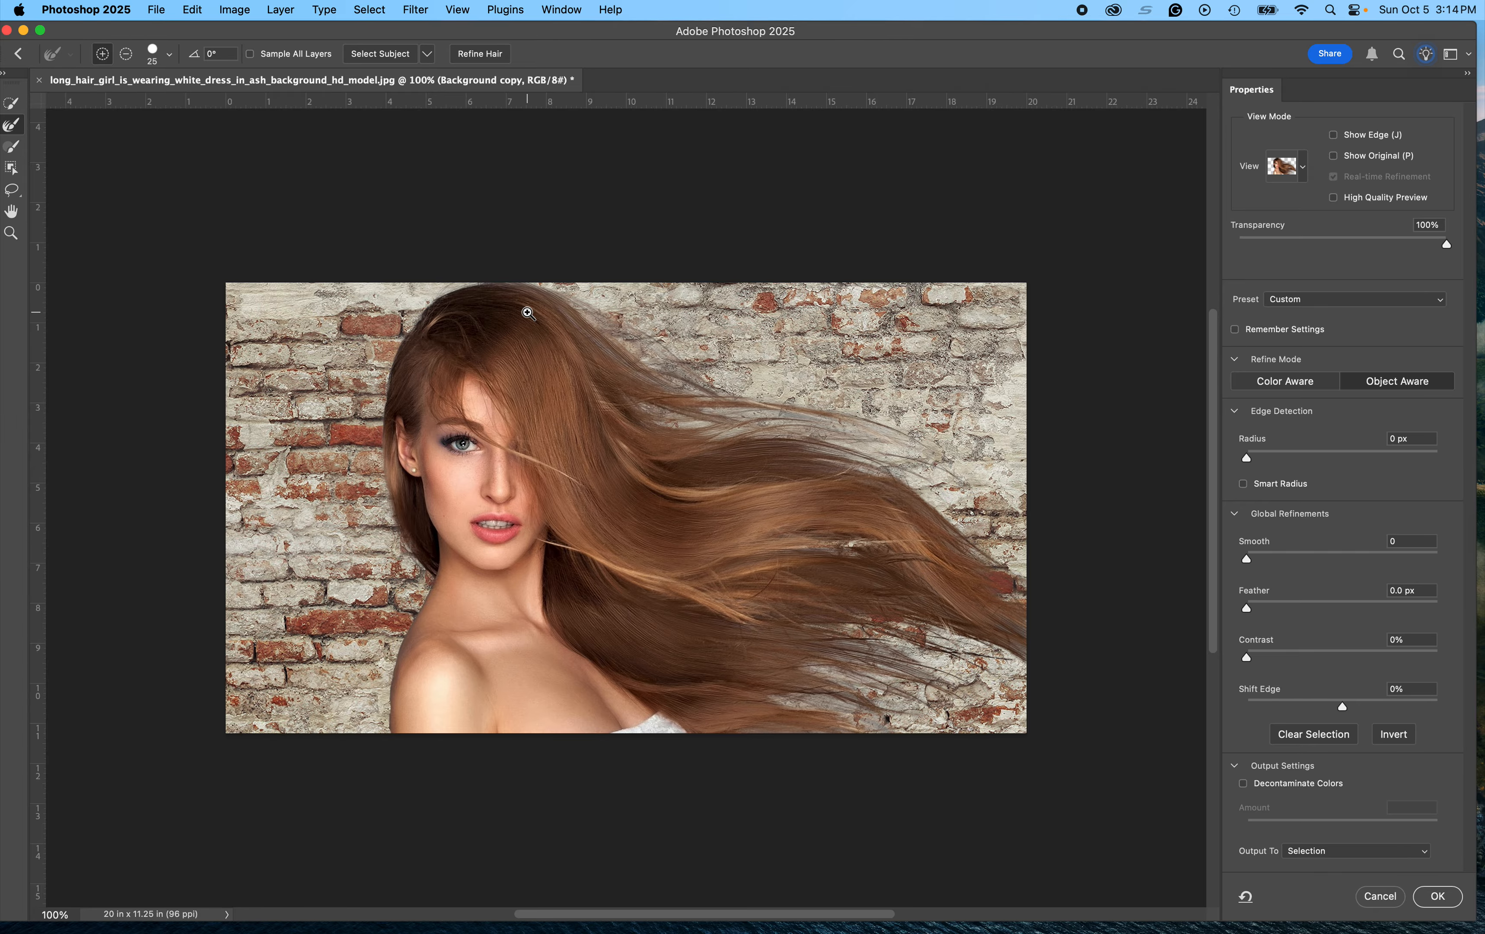
# Step: Brush along the flyaway hair edges with the Refine Edge Brush to refine the selection
pyautogui.scroll(5, 621, 348)
pyautogui.scroll(-4, 628, 352)
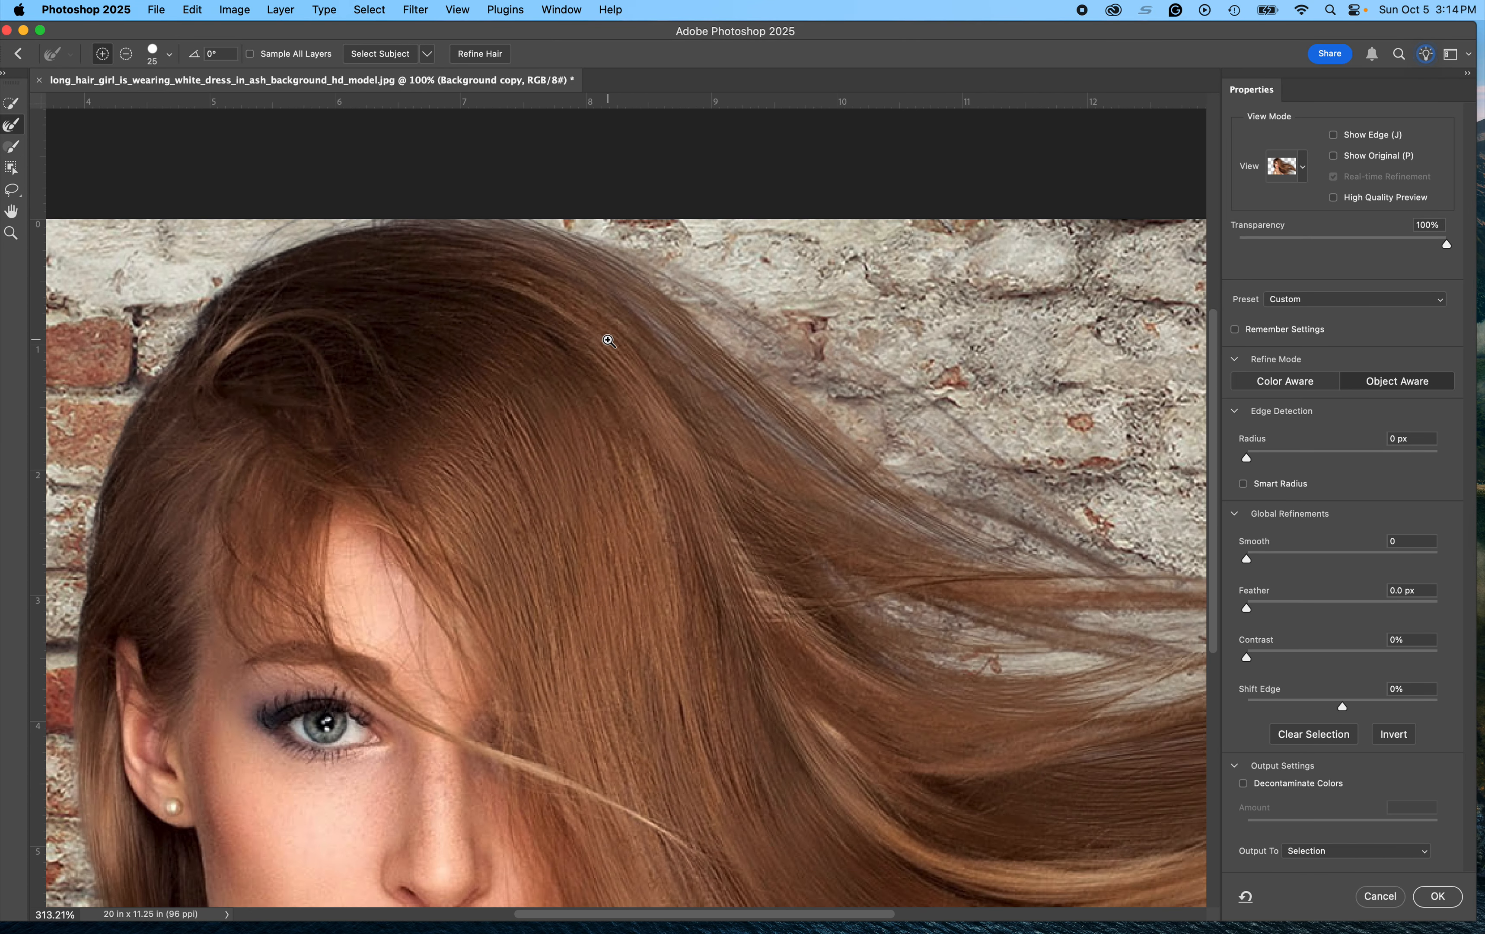
pyautogui.moveTo(896, 438); pyautogui.dragTo(679, 391)
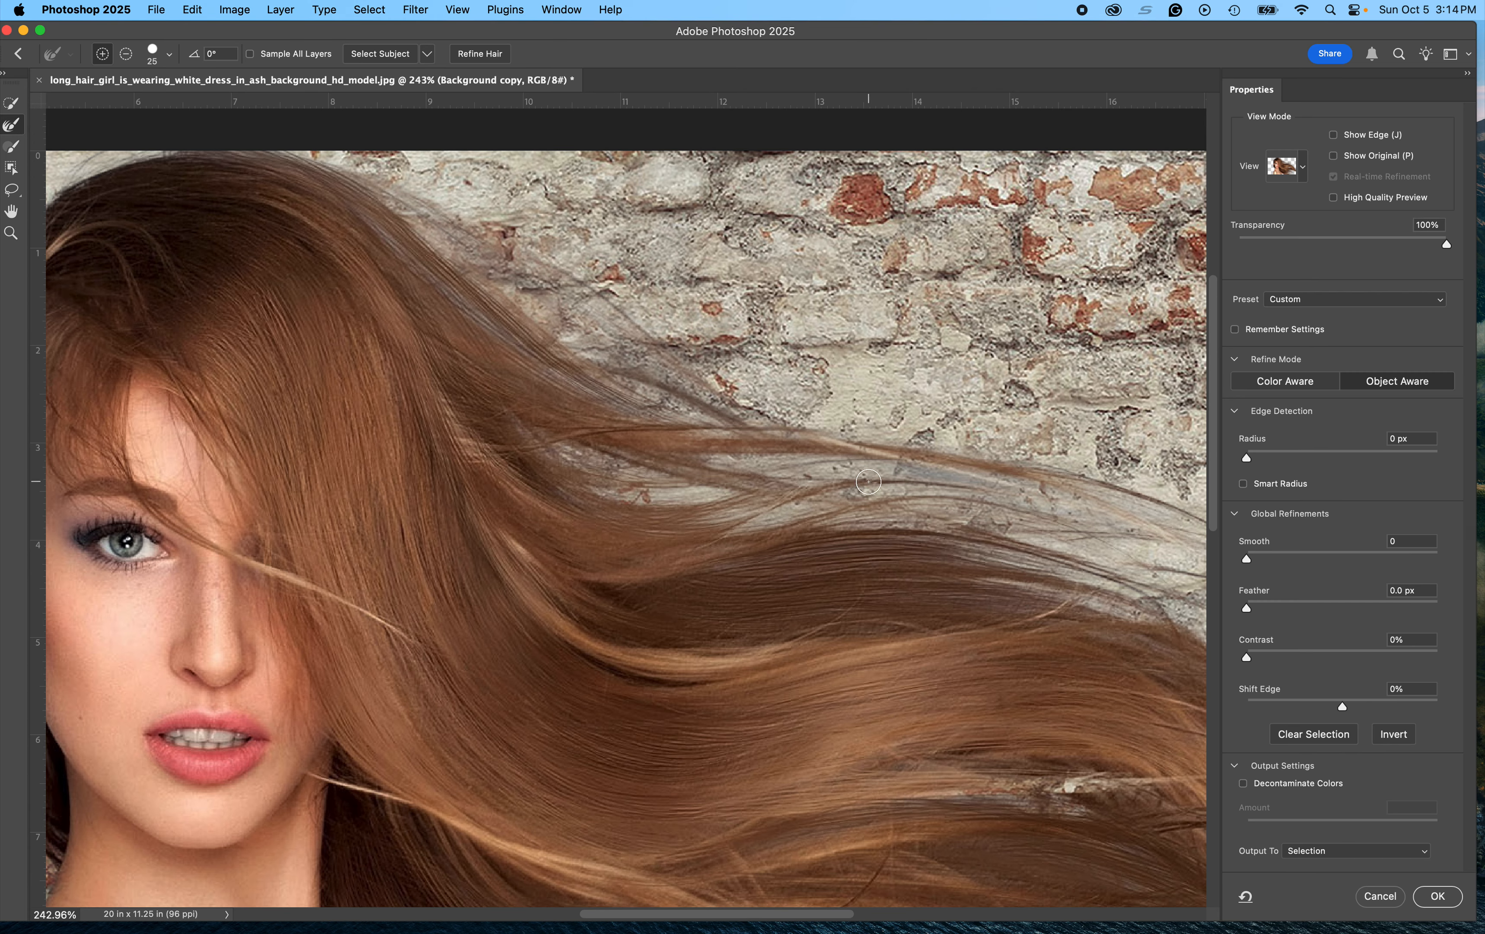
pyautogui.moveTo(731, 458)
pyautogui.mouseDown()
pyautogui.moveTo(927, 464)
pyautogui.moveTo(995, 483)
pyautogui.mouseUp()
pyautogui.moveTo(963, 797); pyautogui.dragTo(1051, 801)
pyautogui.moveTo(992, 683); pyautogui.dragTo(511, 346)
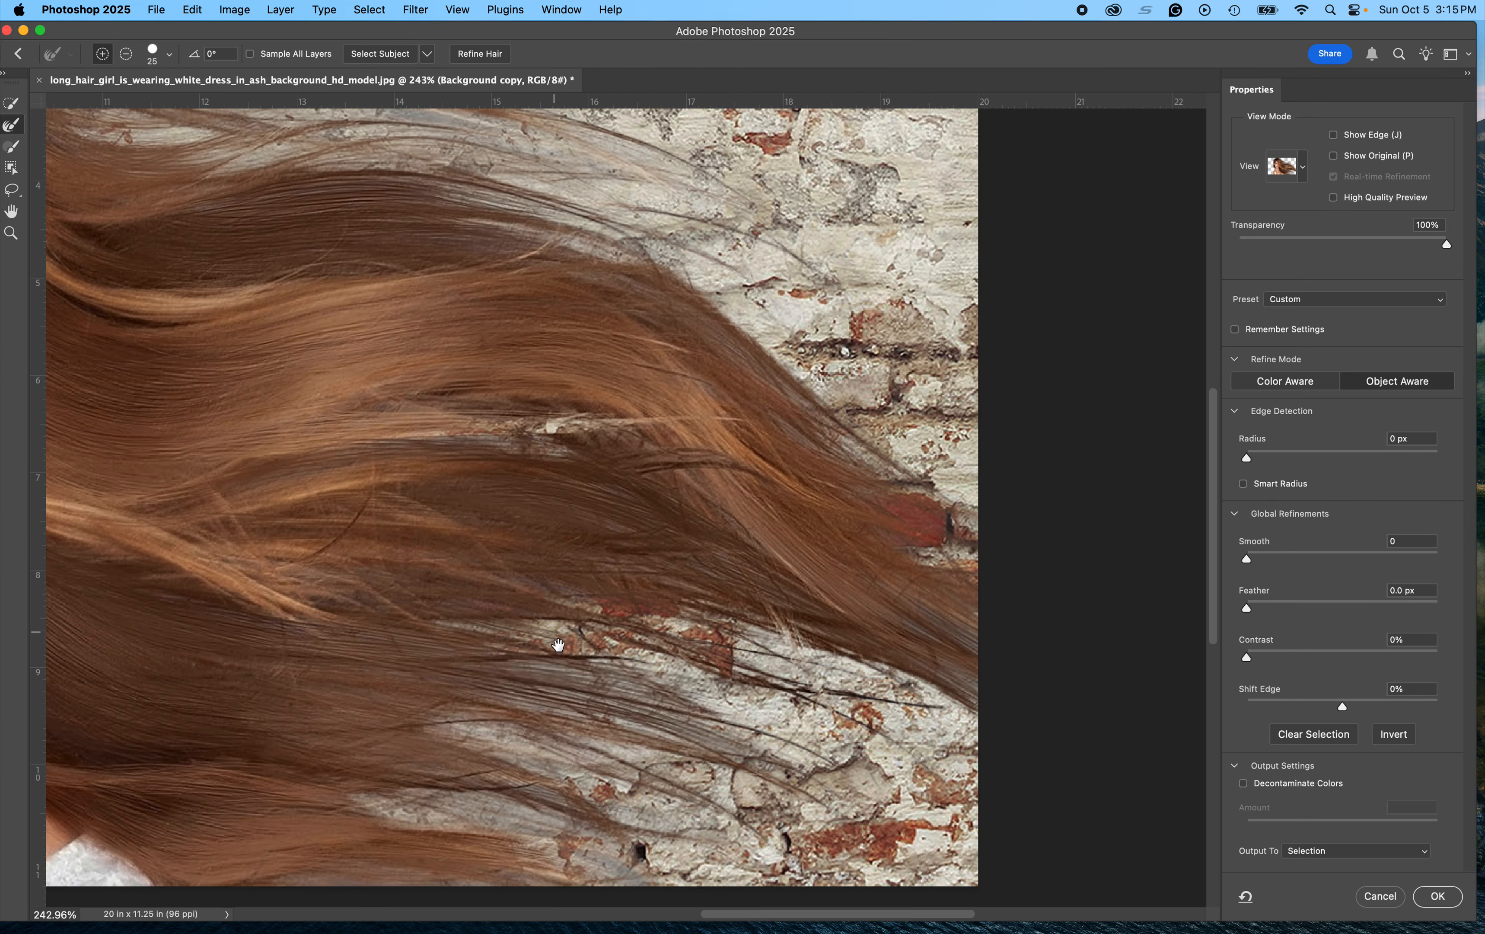
pyautogui.moveTo(467, 808)
pyautogui.mouseDown()
pyautogui.moveTo(604, 839)
pyautogui.moveTo(599, 860)
pyautogui.moveTo(645, 868)
pyautogui.mouseUp()
pyautogui.moveTo(443, 815); pyautogui.dragTo(586, 863)
# Step: Open the view options and lower the view transparency to 5%, then restore it to 100%
pyautogui.click(1307, 170)
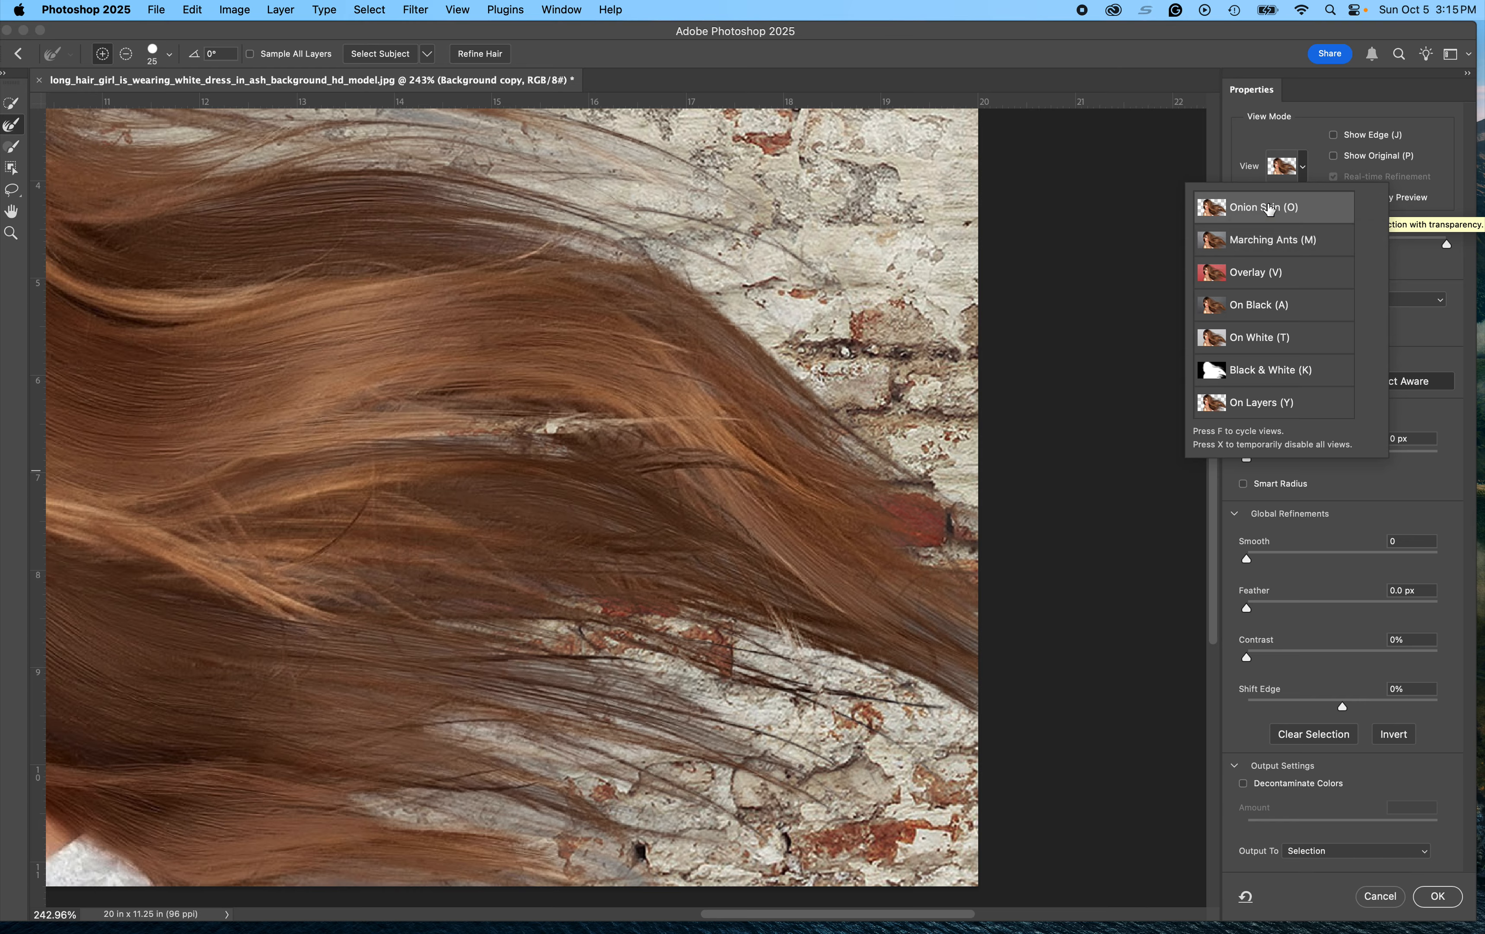
pyautogui.click(1408, 270)
pyautogui.moveTo(1443, 247); pyautogui.dragTo(1250, 246)
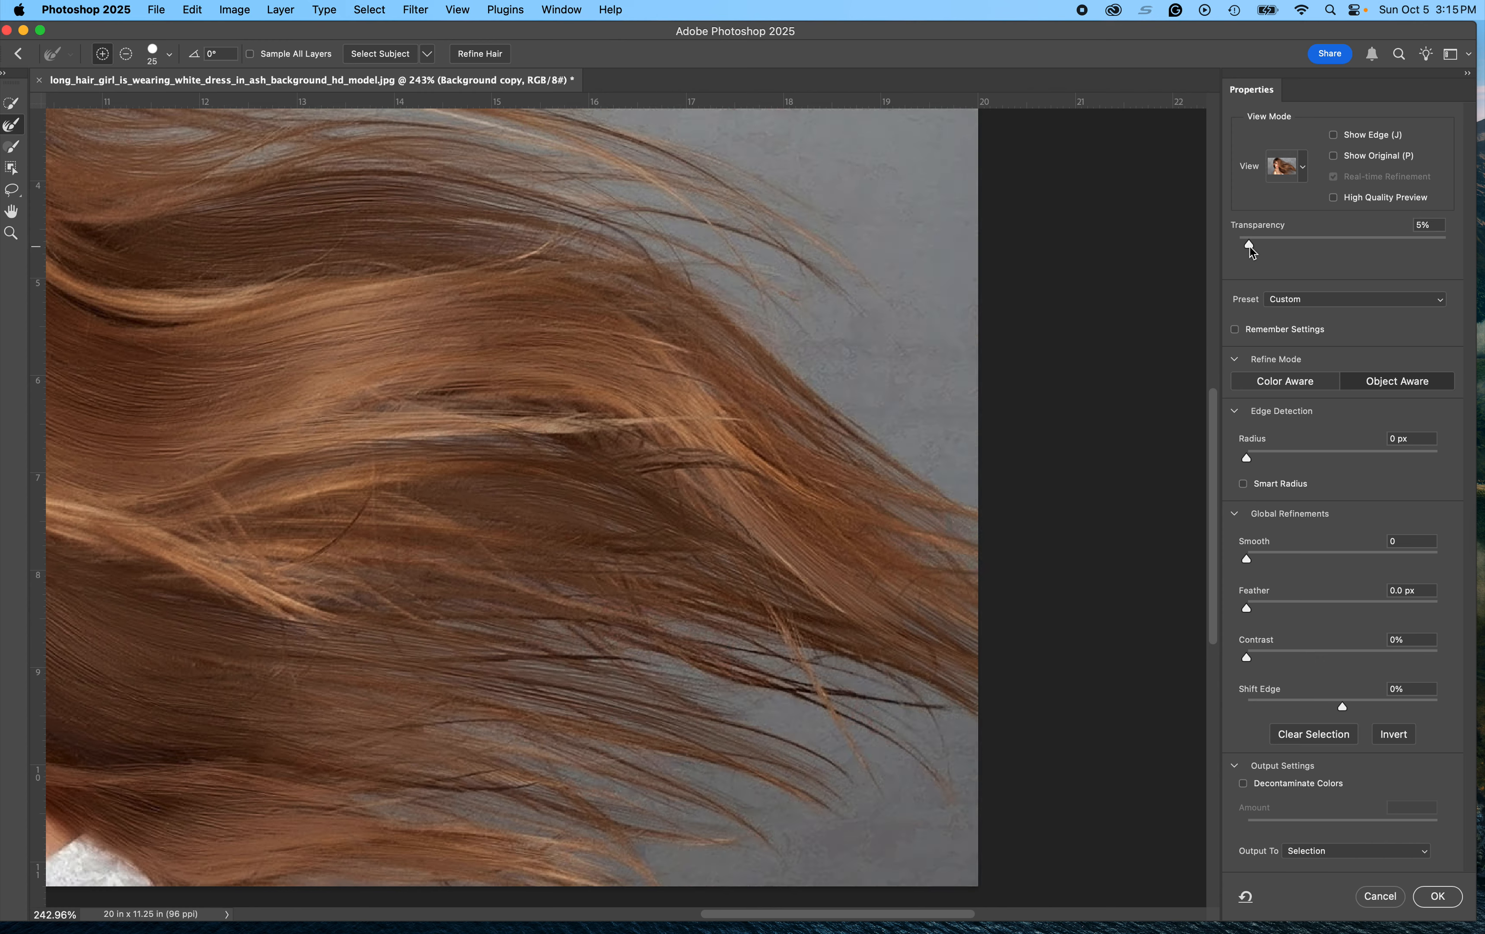
pyautogui.moveTo(1238, 247); pyautogui.dragTo(1447, 246)
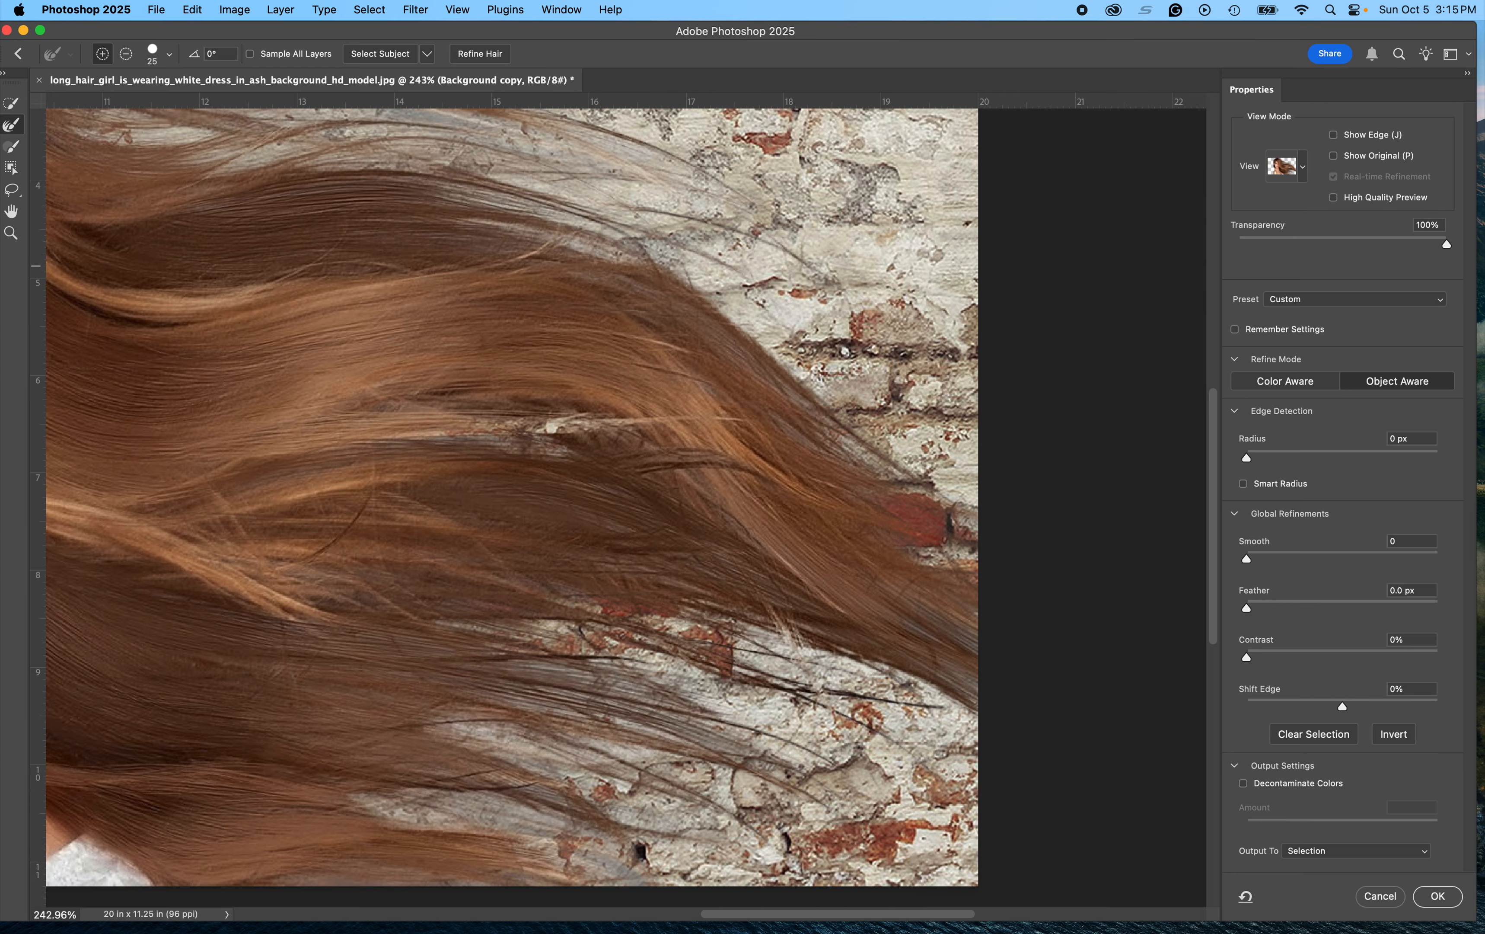
# Step: Brush over more hair strands near the top edge with the Refine Edge Brush
pyautogui.moveTo(609, 151); pyautogui.dragTo(678, 202)
pyautogui.scroll(-5, 798, 503)
pyautogui.scroll(2, 800, 507)
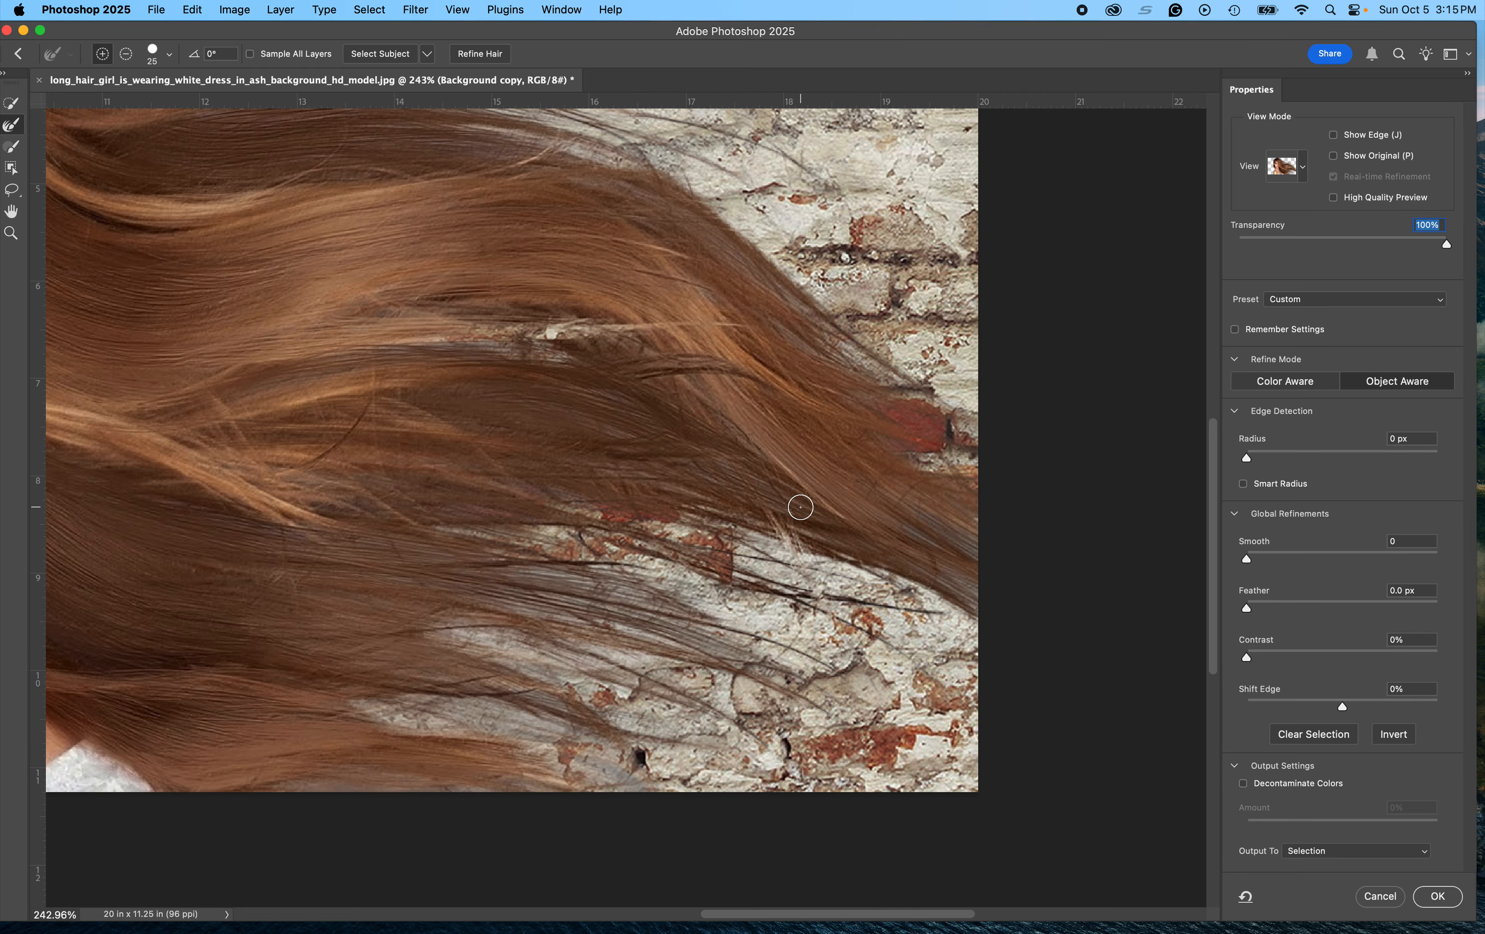
# Step: Set the Shift Edge value to -24%
pyautogui.press('super+minus')
pyautogui.press('super+minus')
pyautogui.press('super+minus')
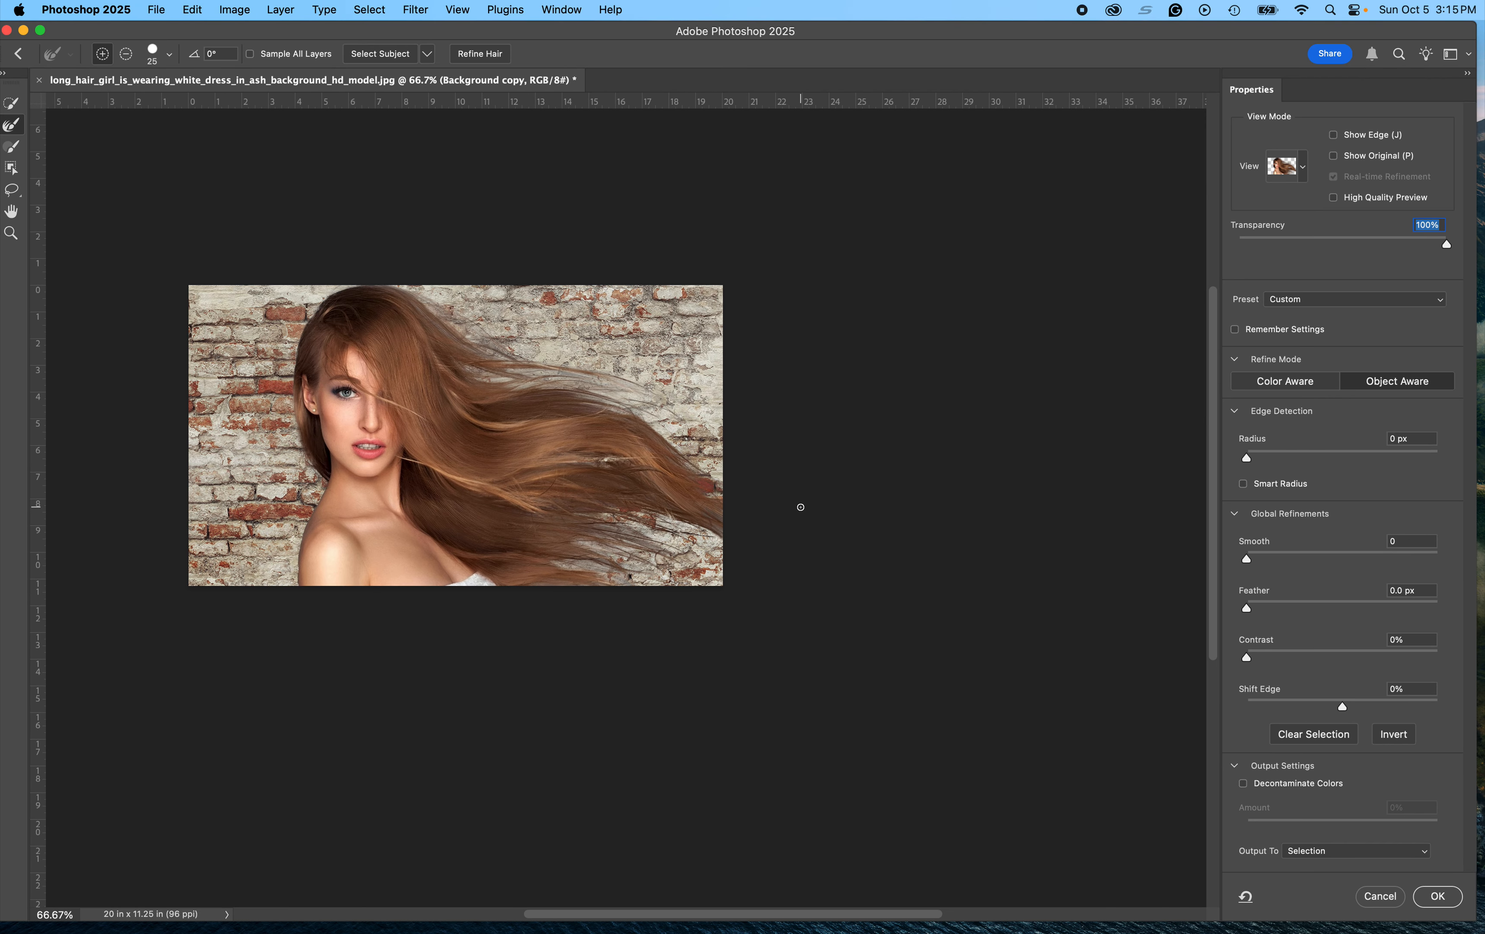
pyautogui.press('super+plus')
pyautogui.moveTo(596, 487); pyautogui.dragTo(709, 521)
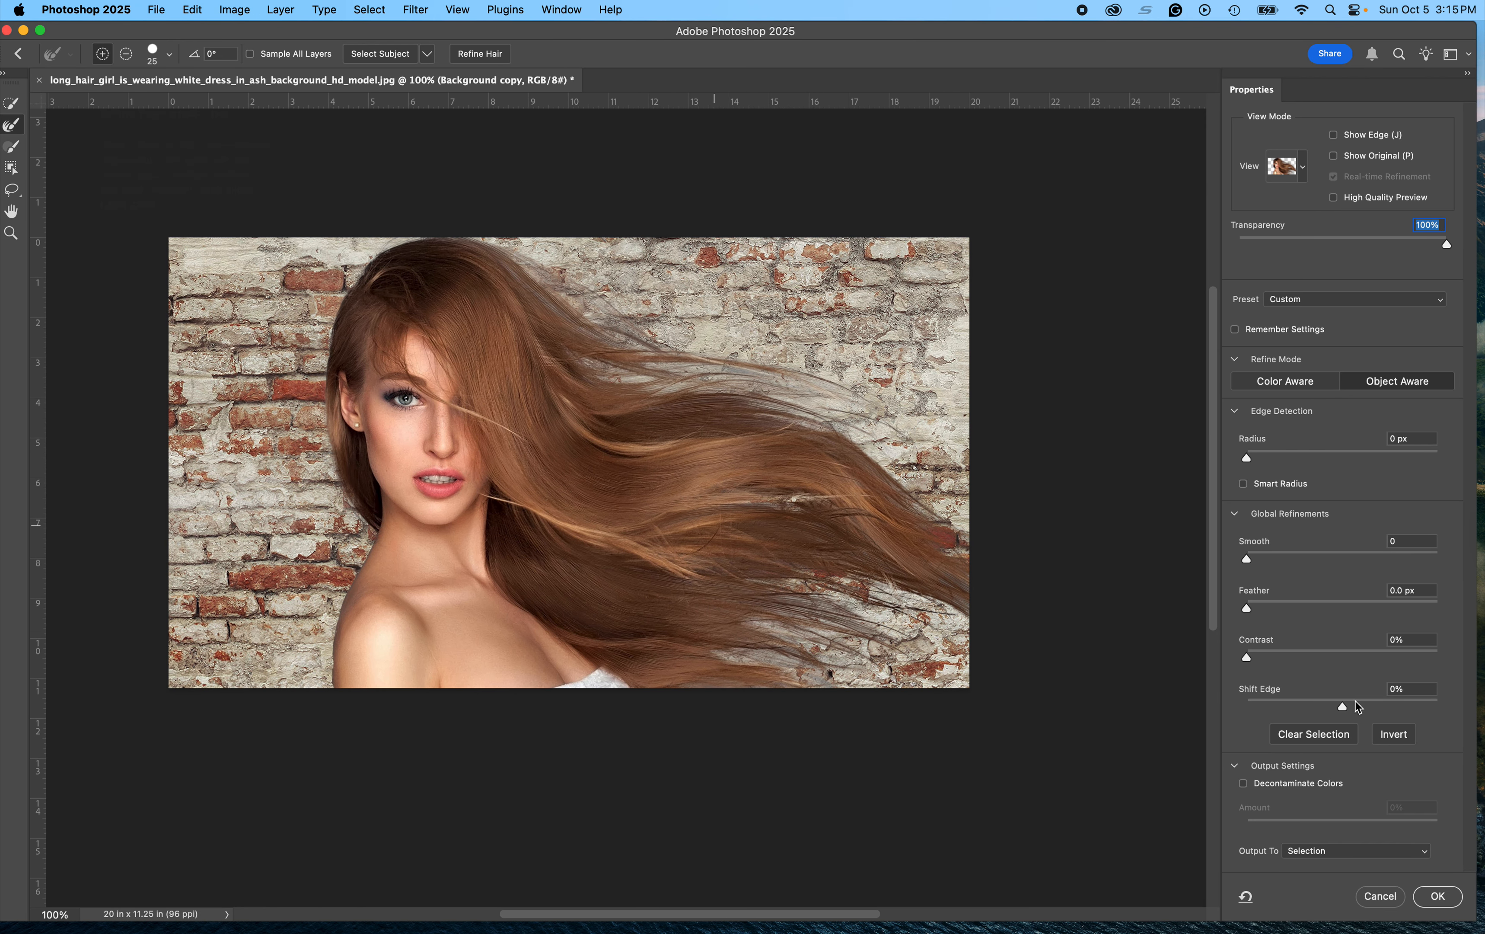
pyautogui.moveTo(1344, 709)
pyautogui.mouseDown()
pyautogui.moveTo(1407, 714)
pyautogui.moveTo(1320, 710)
pyautogui.mouseUp()
pyautogui.scroll(-2, 975, 600)
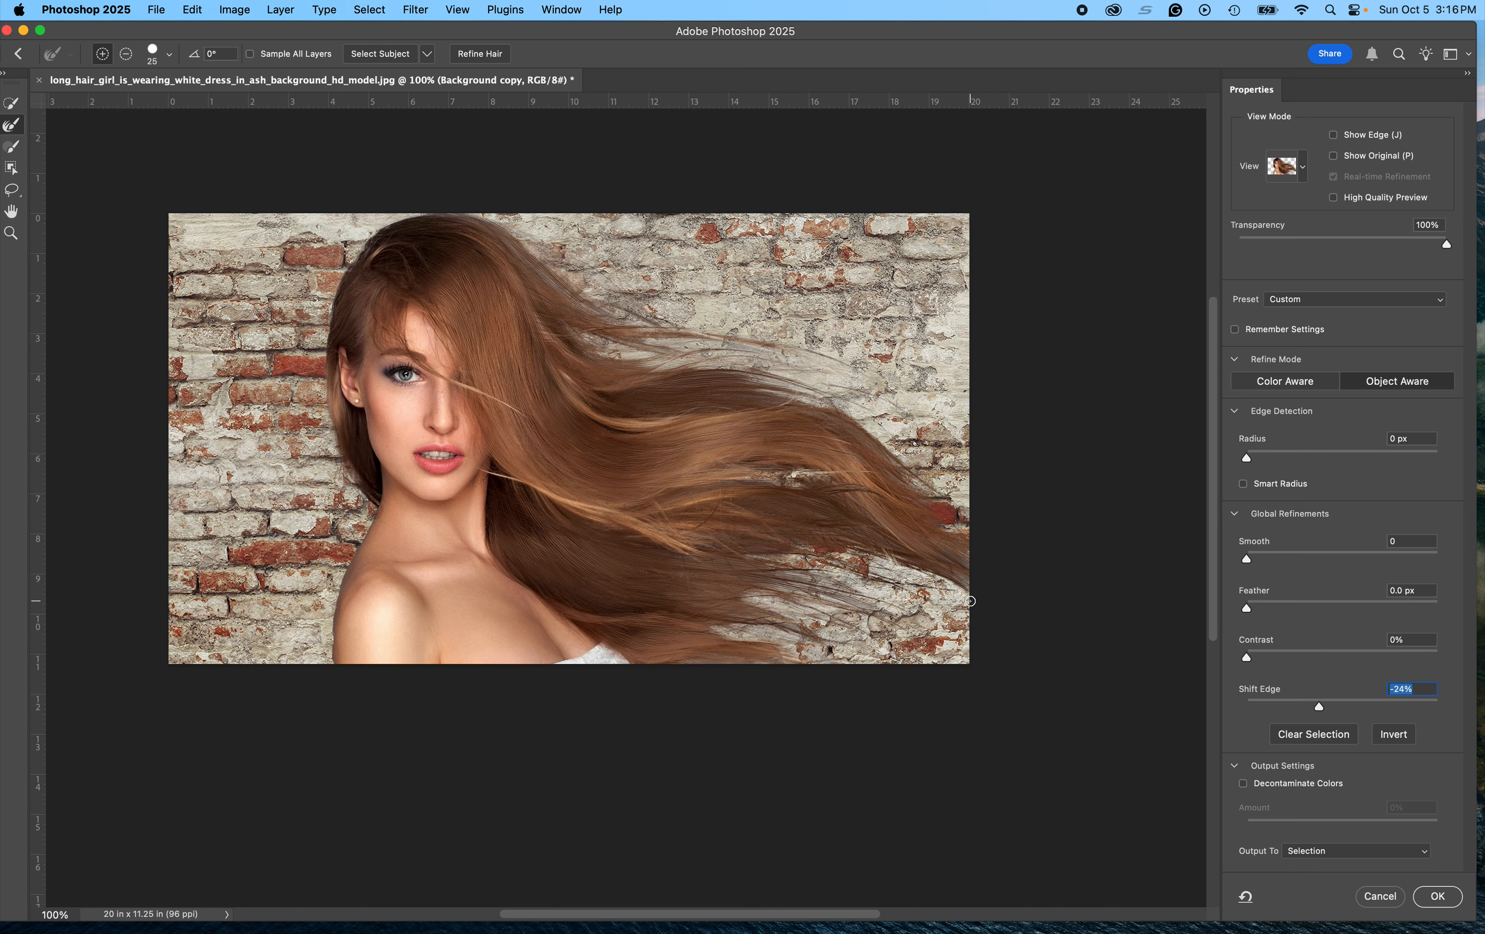
# Step: Enable Decontaminate Colors, output to a New Layer with Layer Mask, and confirm Select and Mask
pyautogui.click(1244, 783)
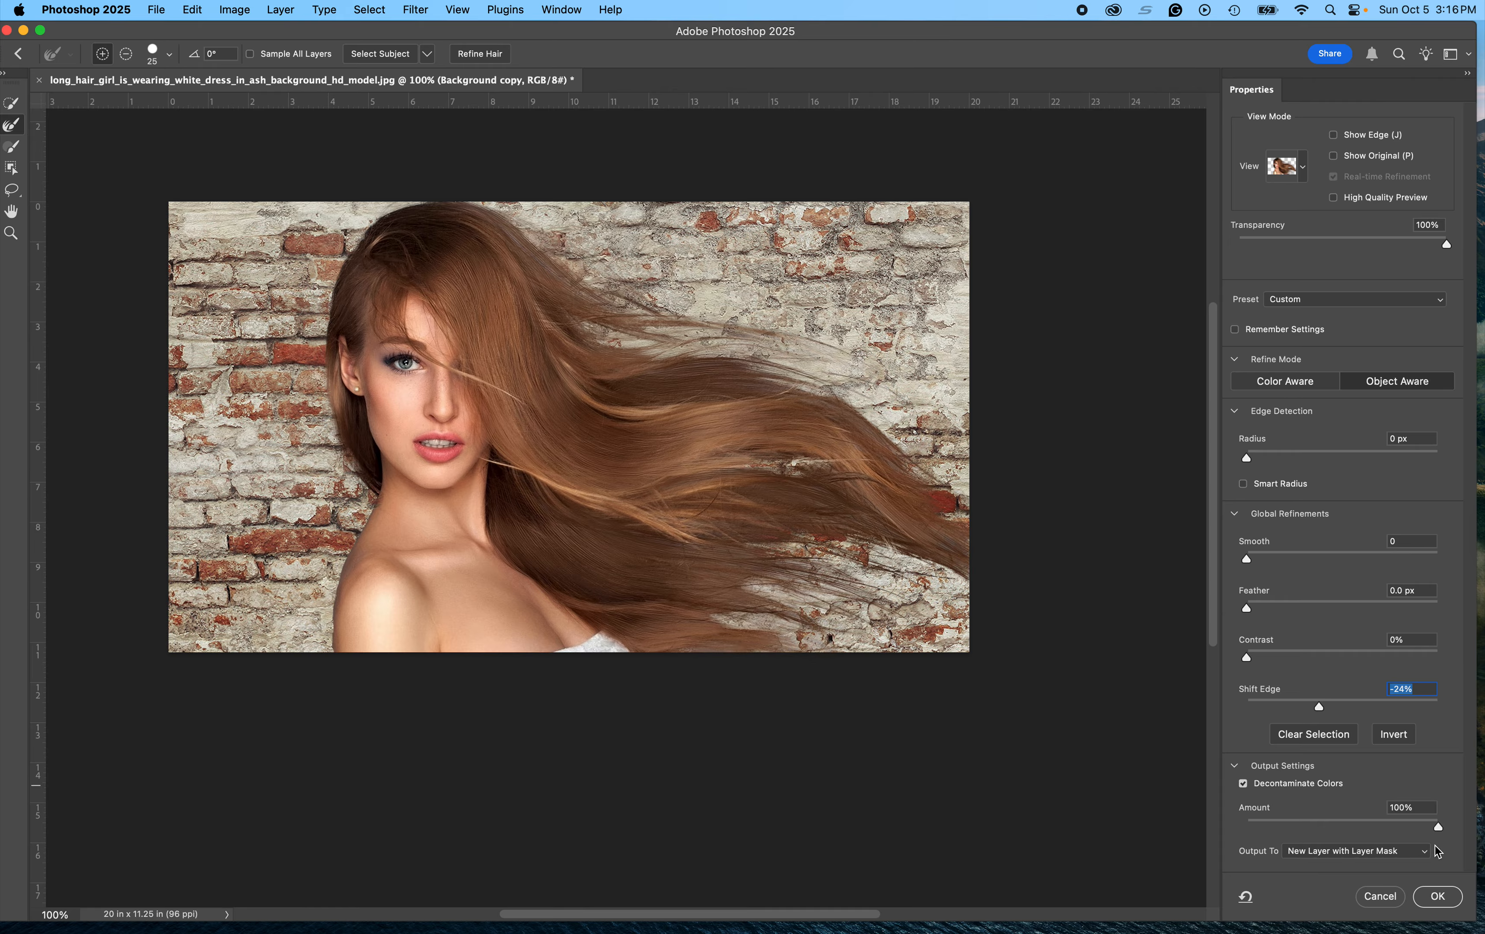
pyautogui.moveTo(1440, 827); pyautogui.dragTo(1380, 826)
pyautogui.click(1311, 856)
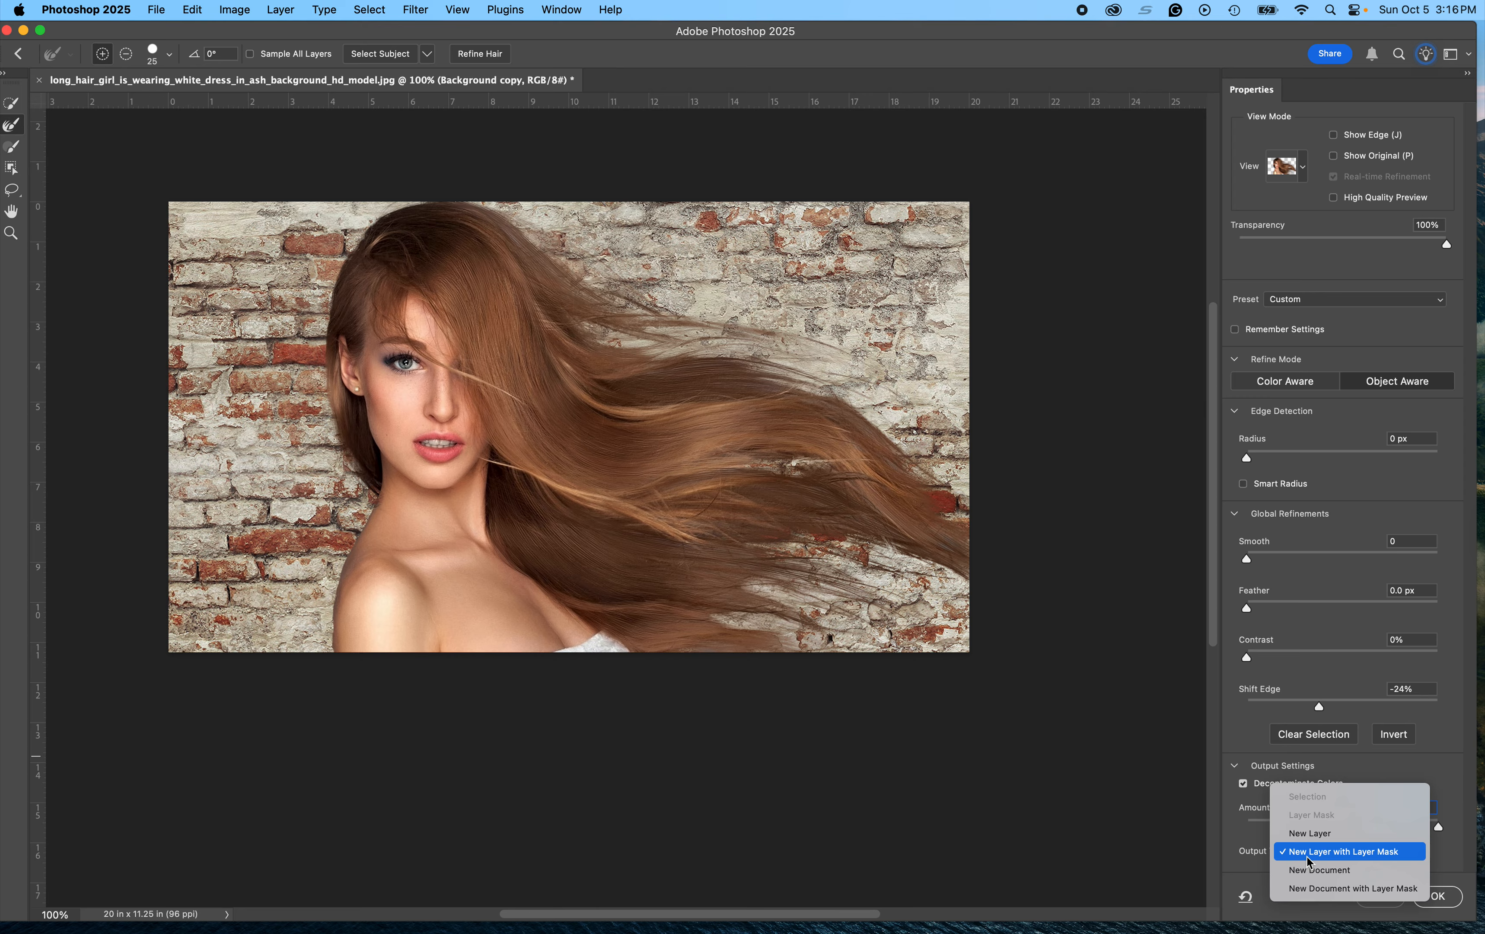
pyautogui.click(1307, 857)
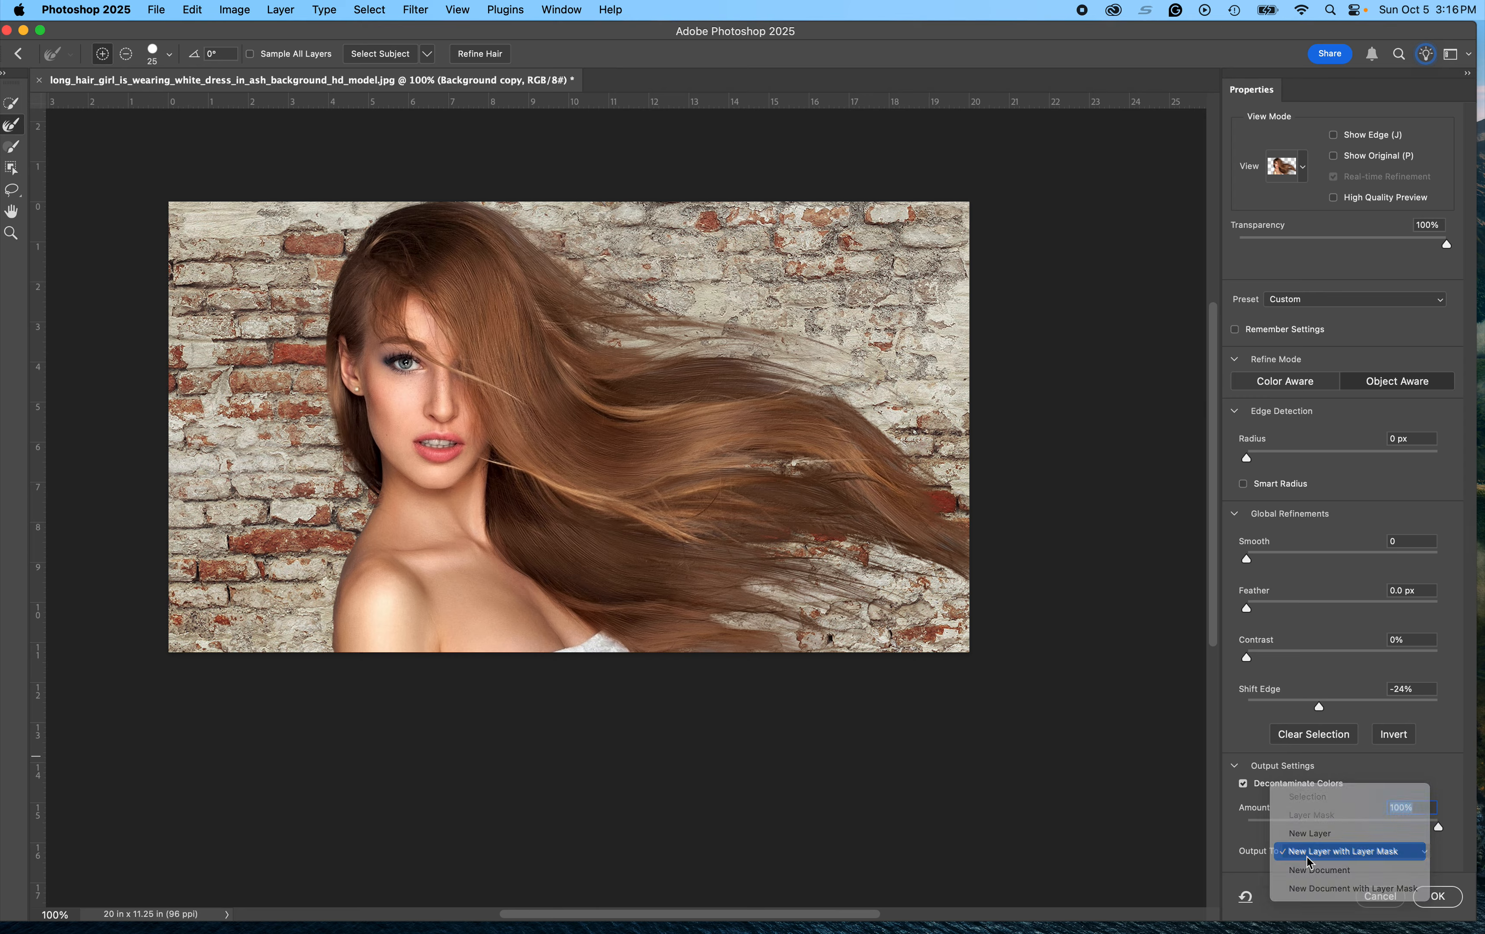
pyautogui.click(1308, 857)
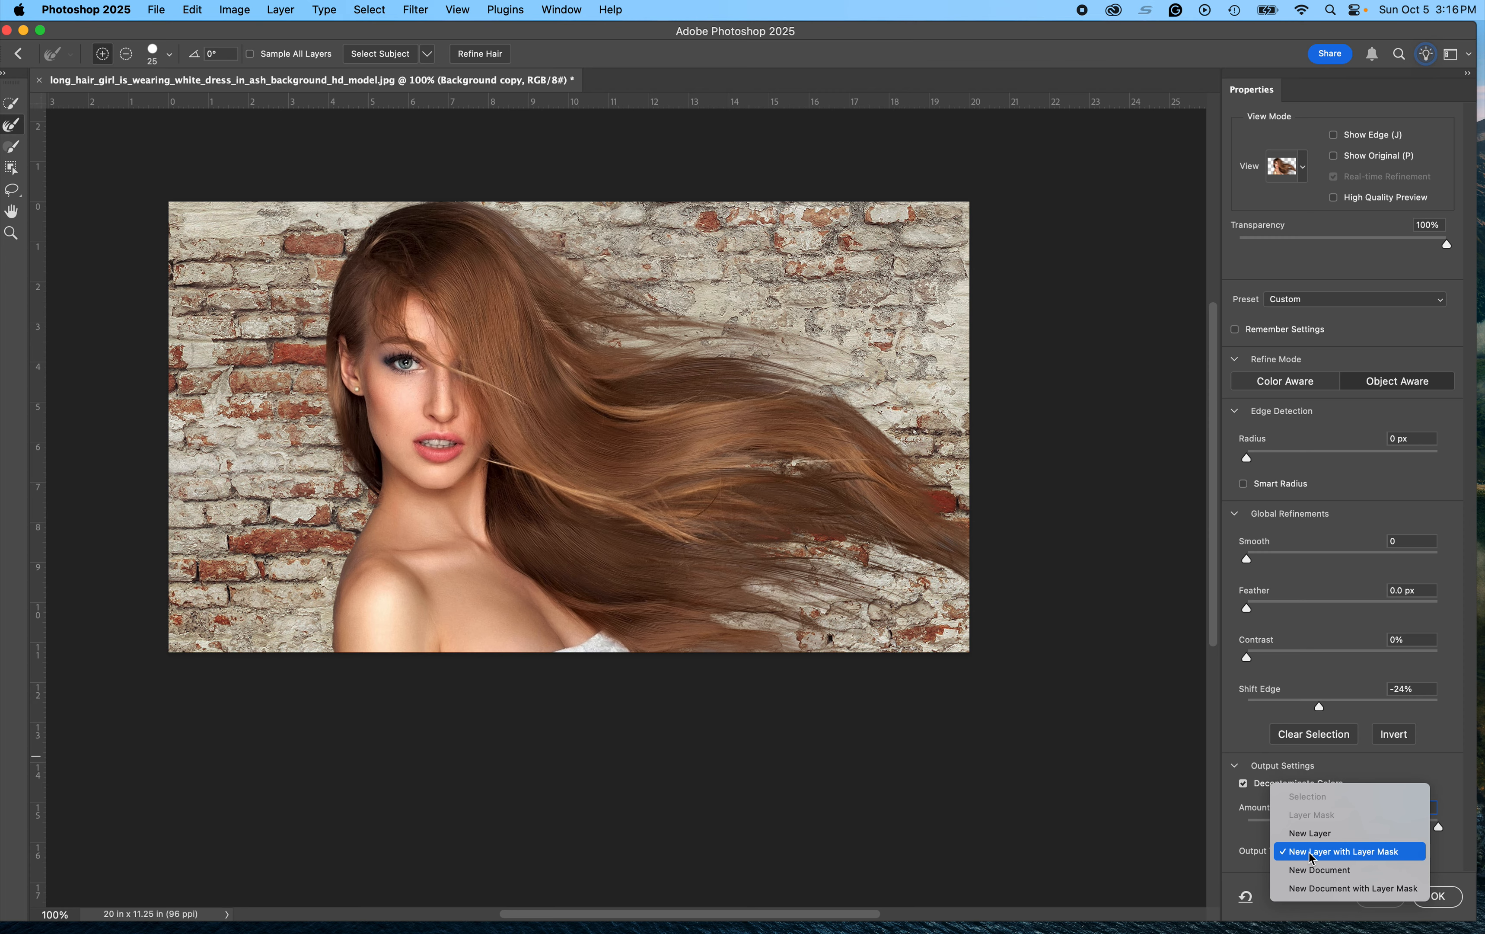
pyautogui.click(1312, 857)
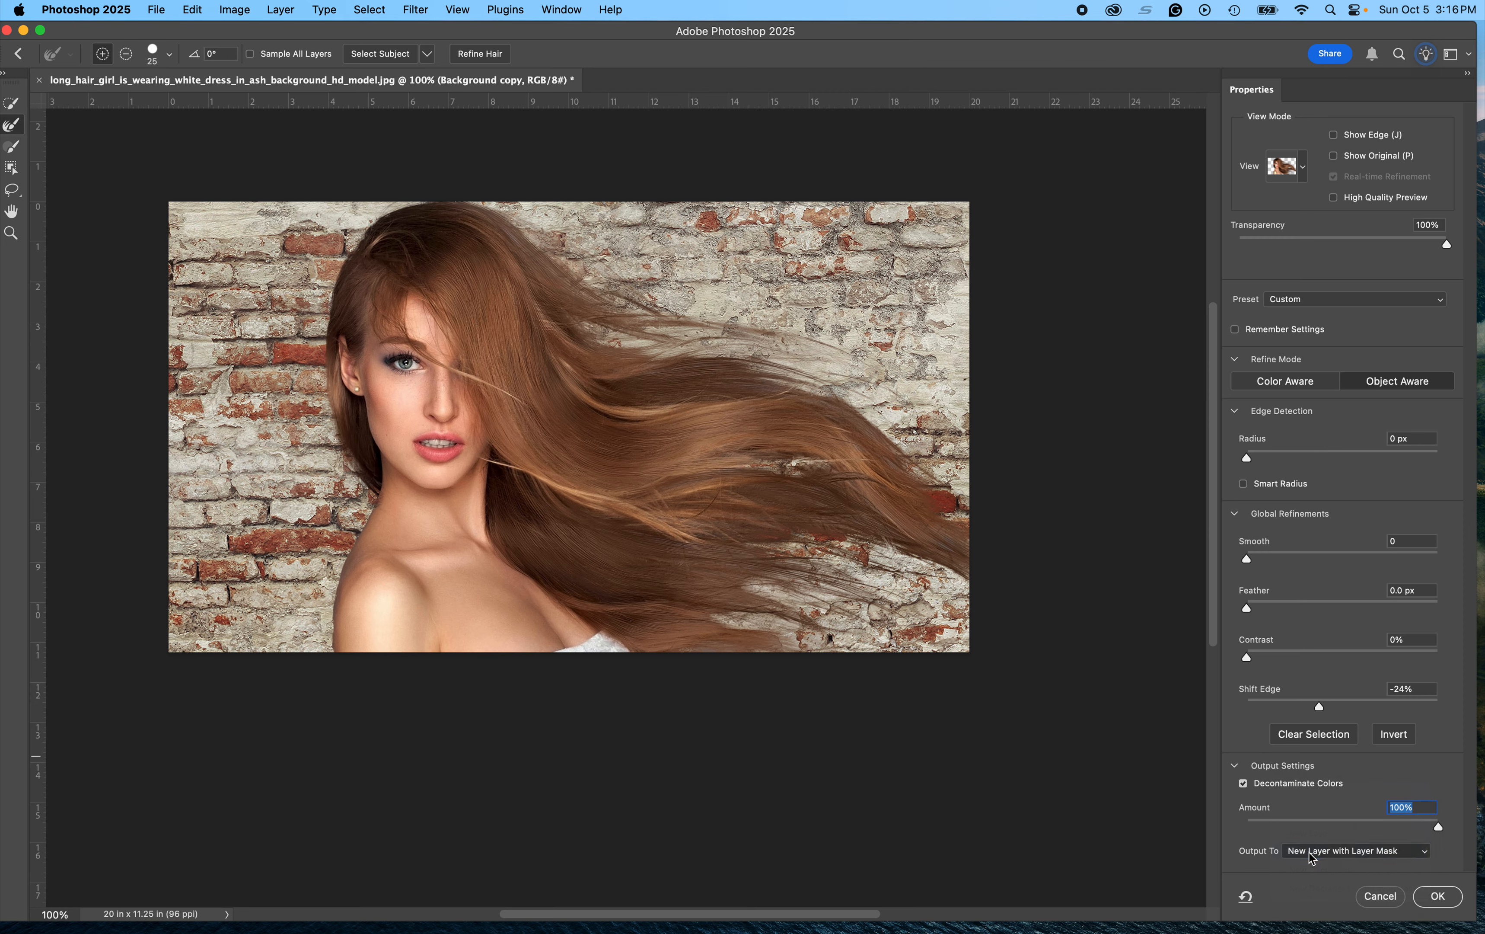
pyautogui.click(1451, 899)
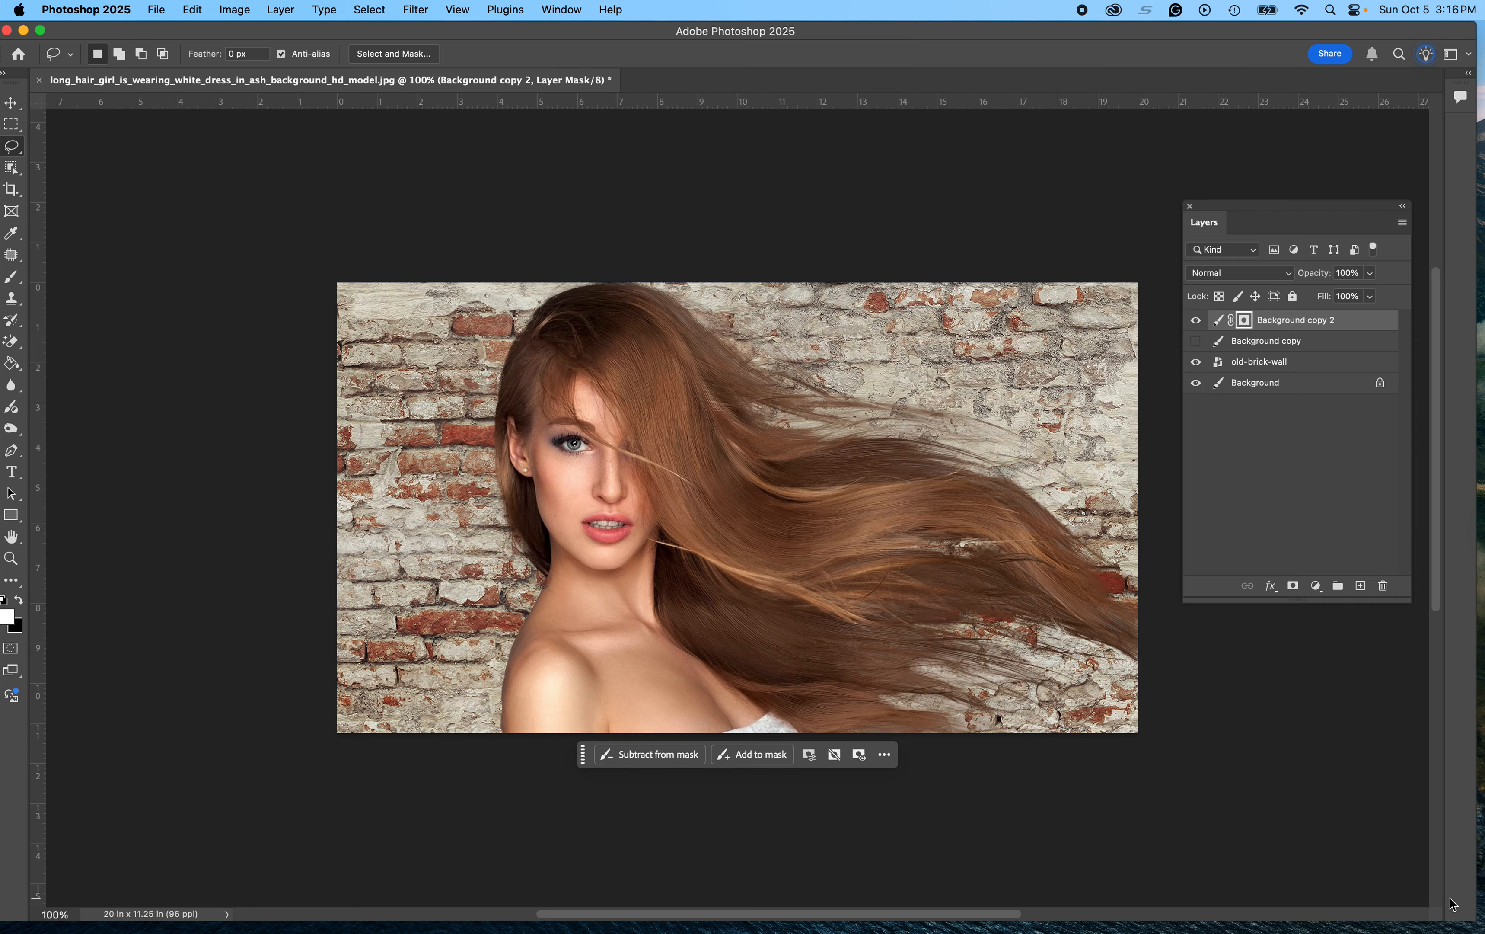
# Step: Toggle layer visibilities to compare the masked hair over the brick wall, leaving the Background layer hidden
pyautogui.click(1196, 363)
pyautogui.click(1196, 383)
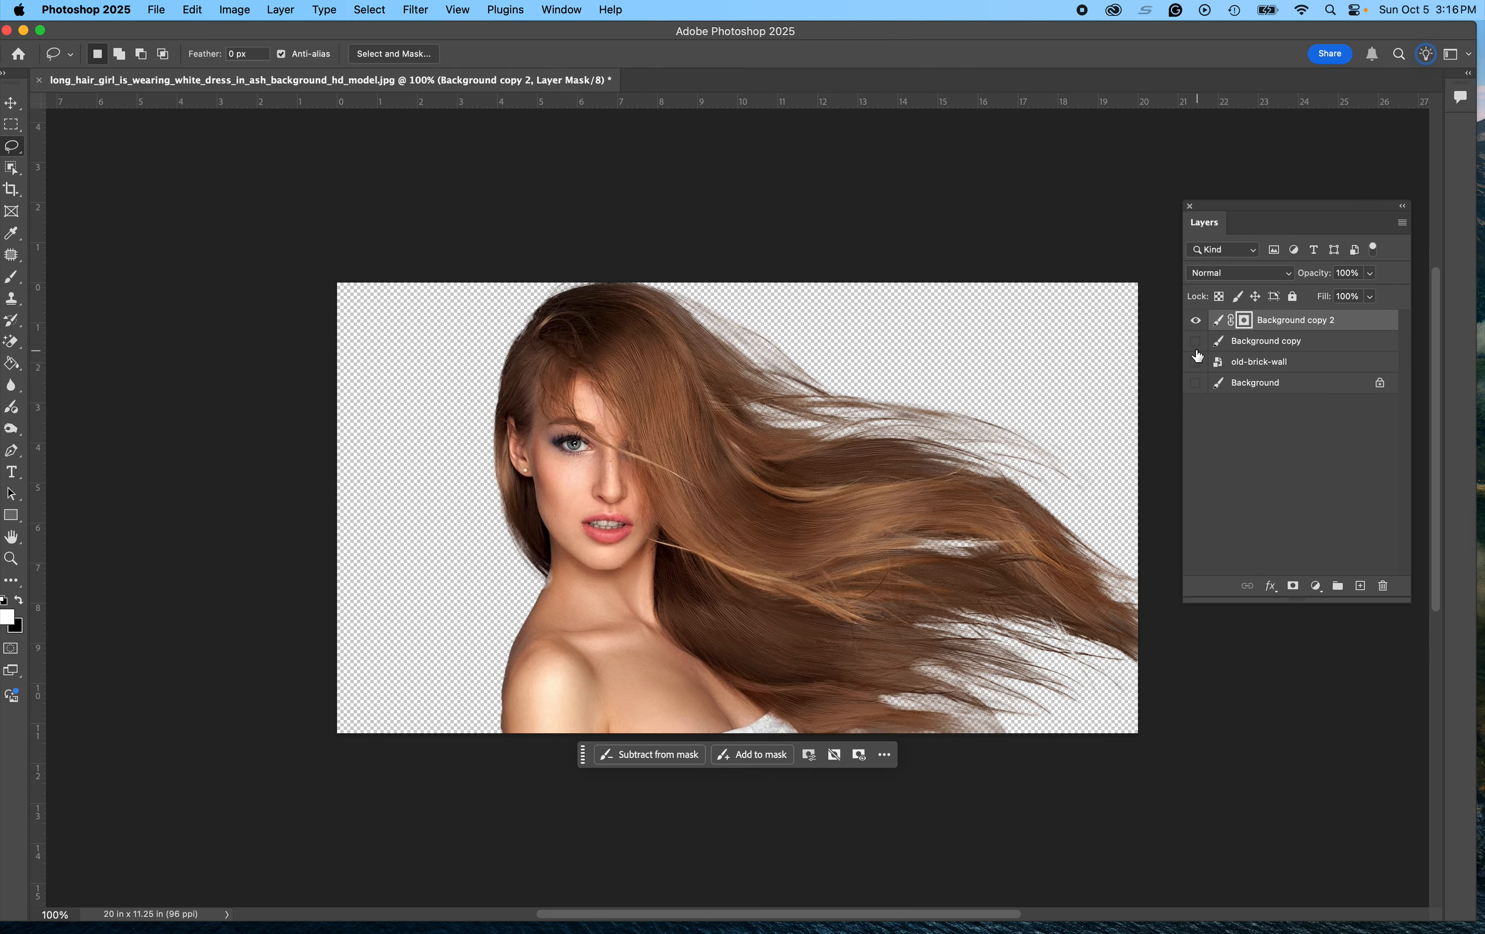
pyautogui.click(1195, 363)
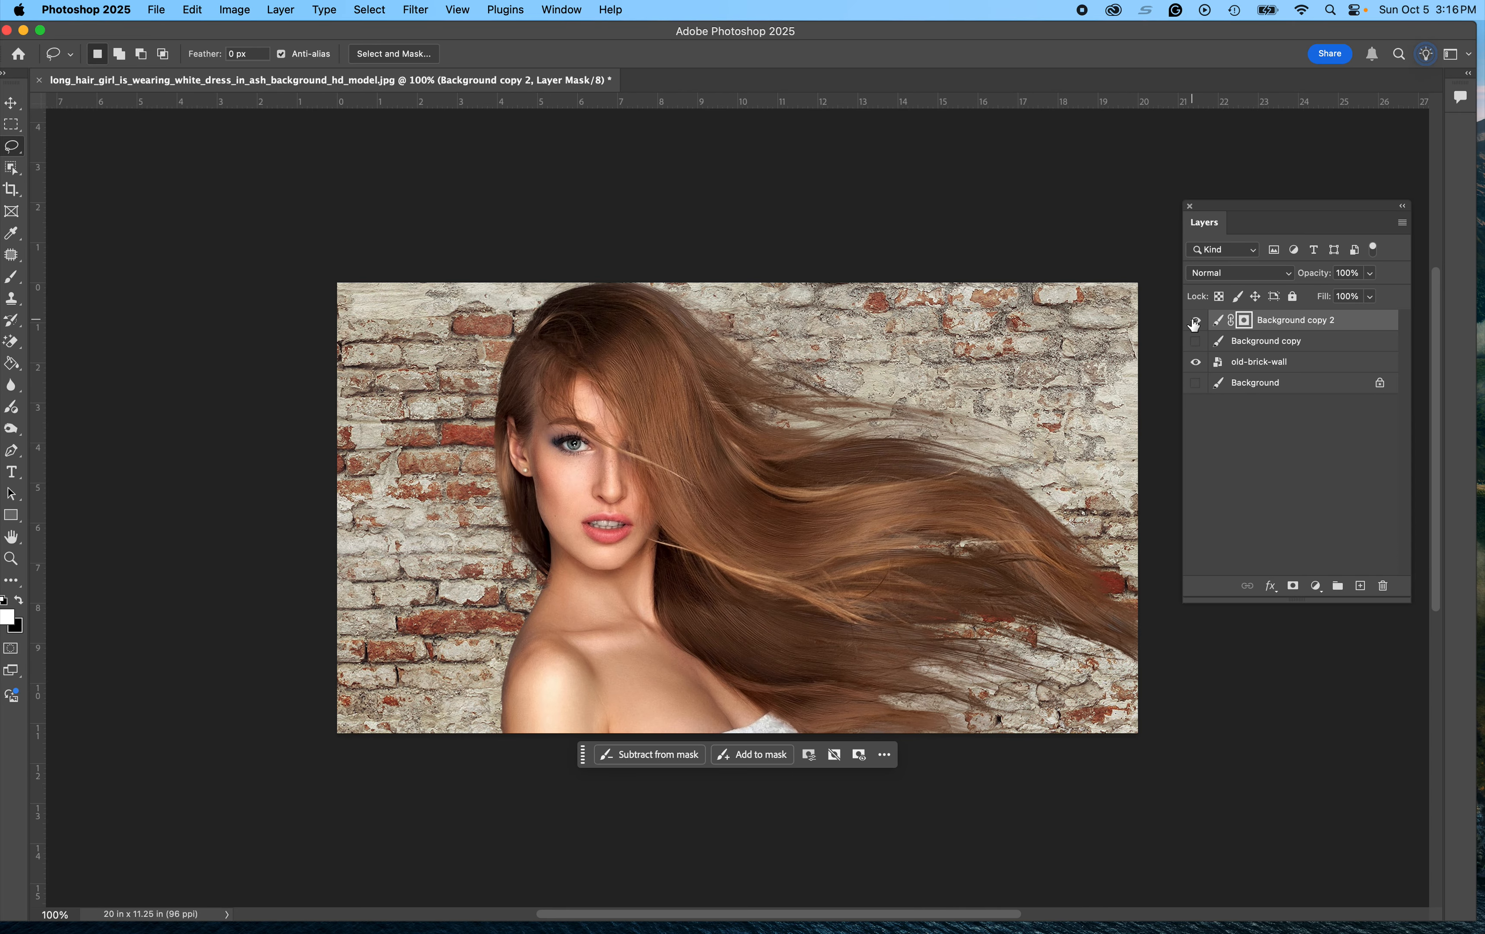
pyautogui.click(1195, 320)
pyautogui.click(1195, 346)
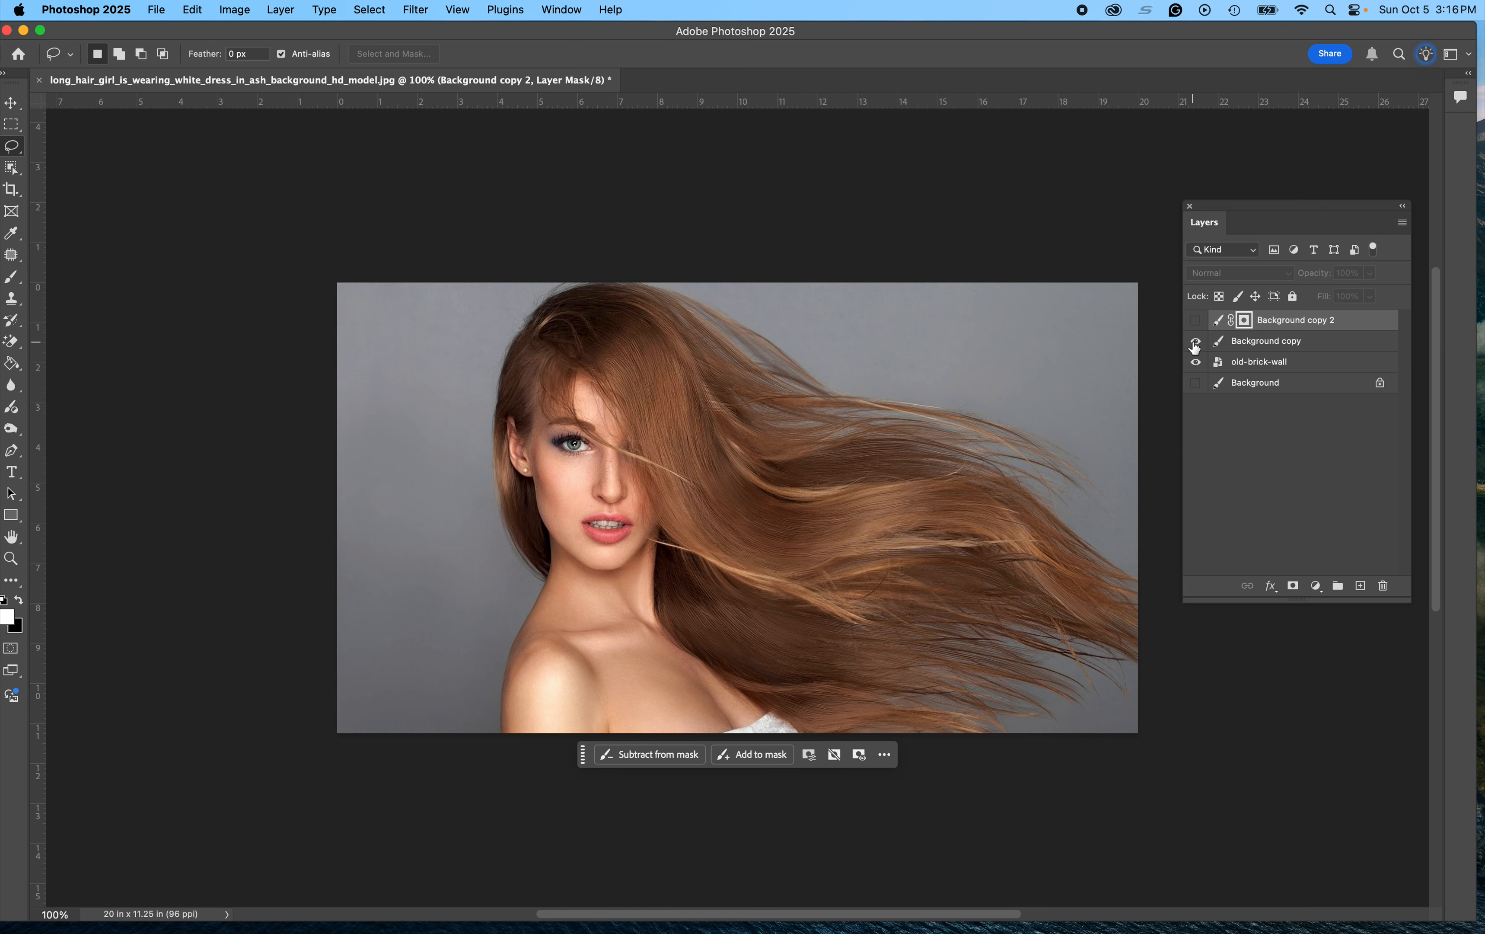
pyautogui.click(1195, 343)
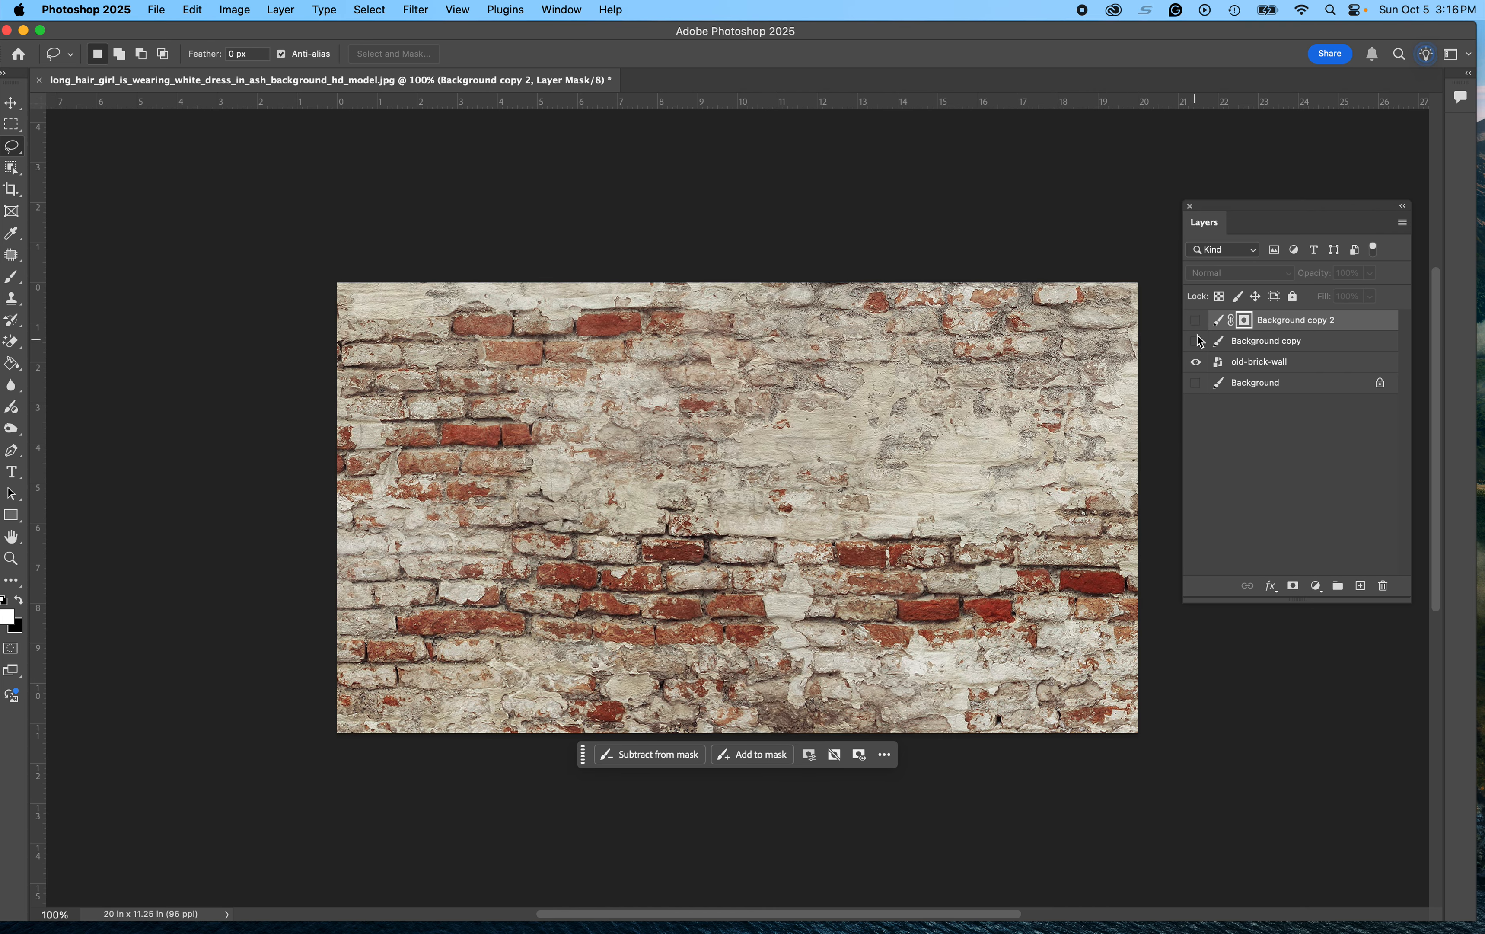
pyautogui.click(1196, 321)
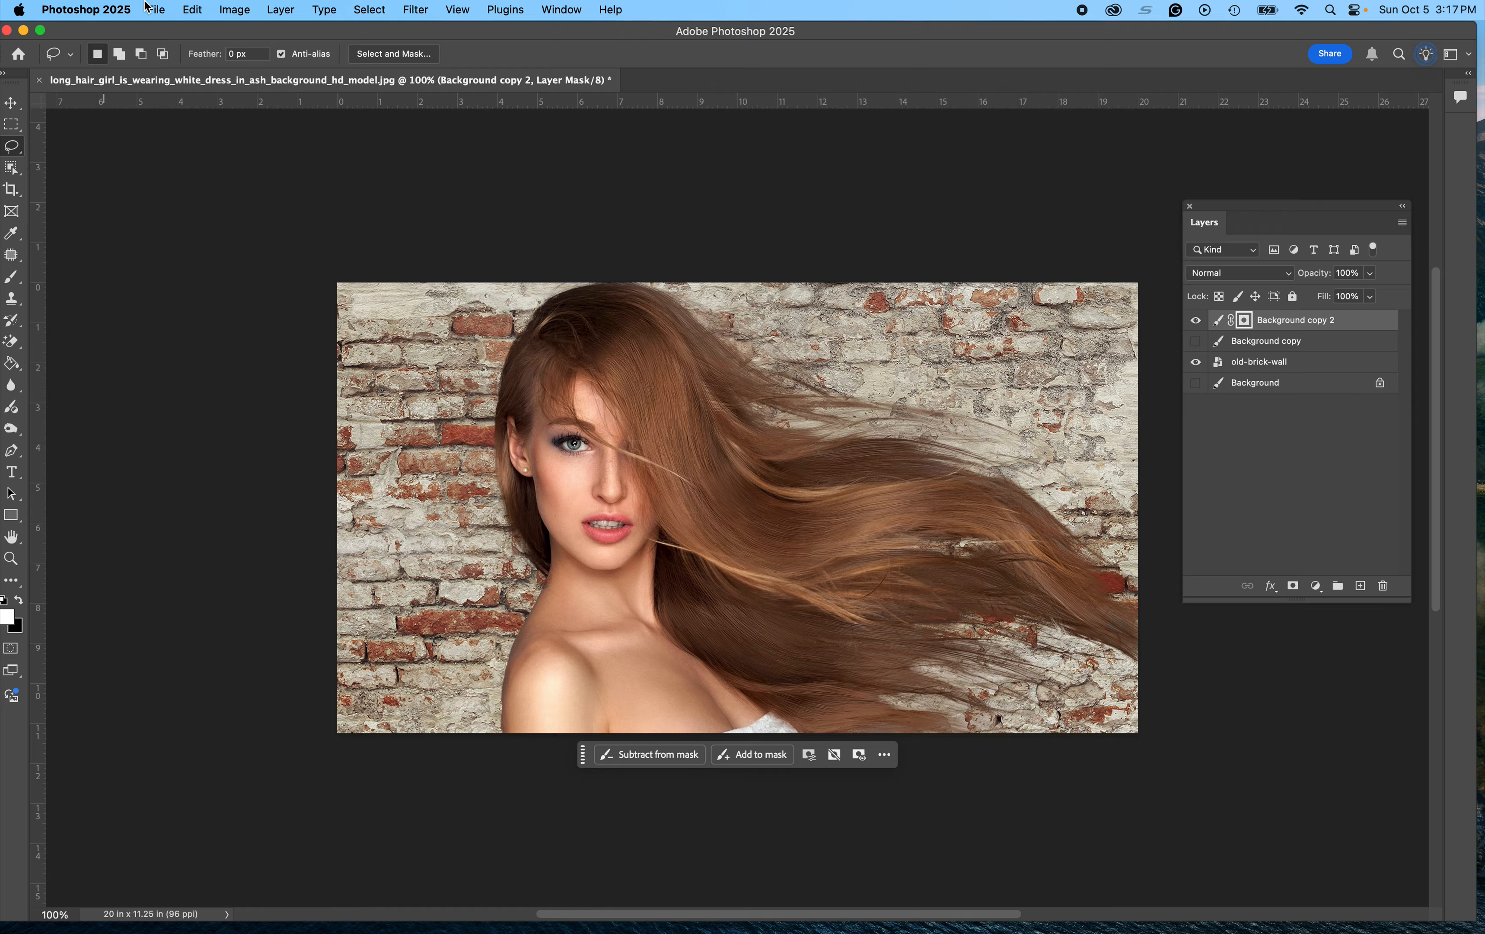
# Step: Place Old-Weathered-Red-Brick-Wall-Wallpaper-Mural.jpg from the Brick Wall folder as an embedded image
pyautogui.click(160, 9)
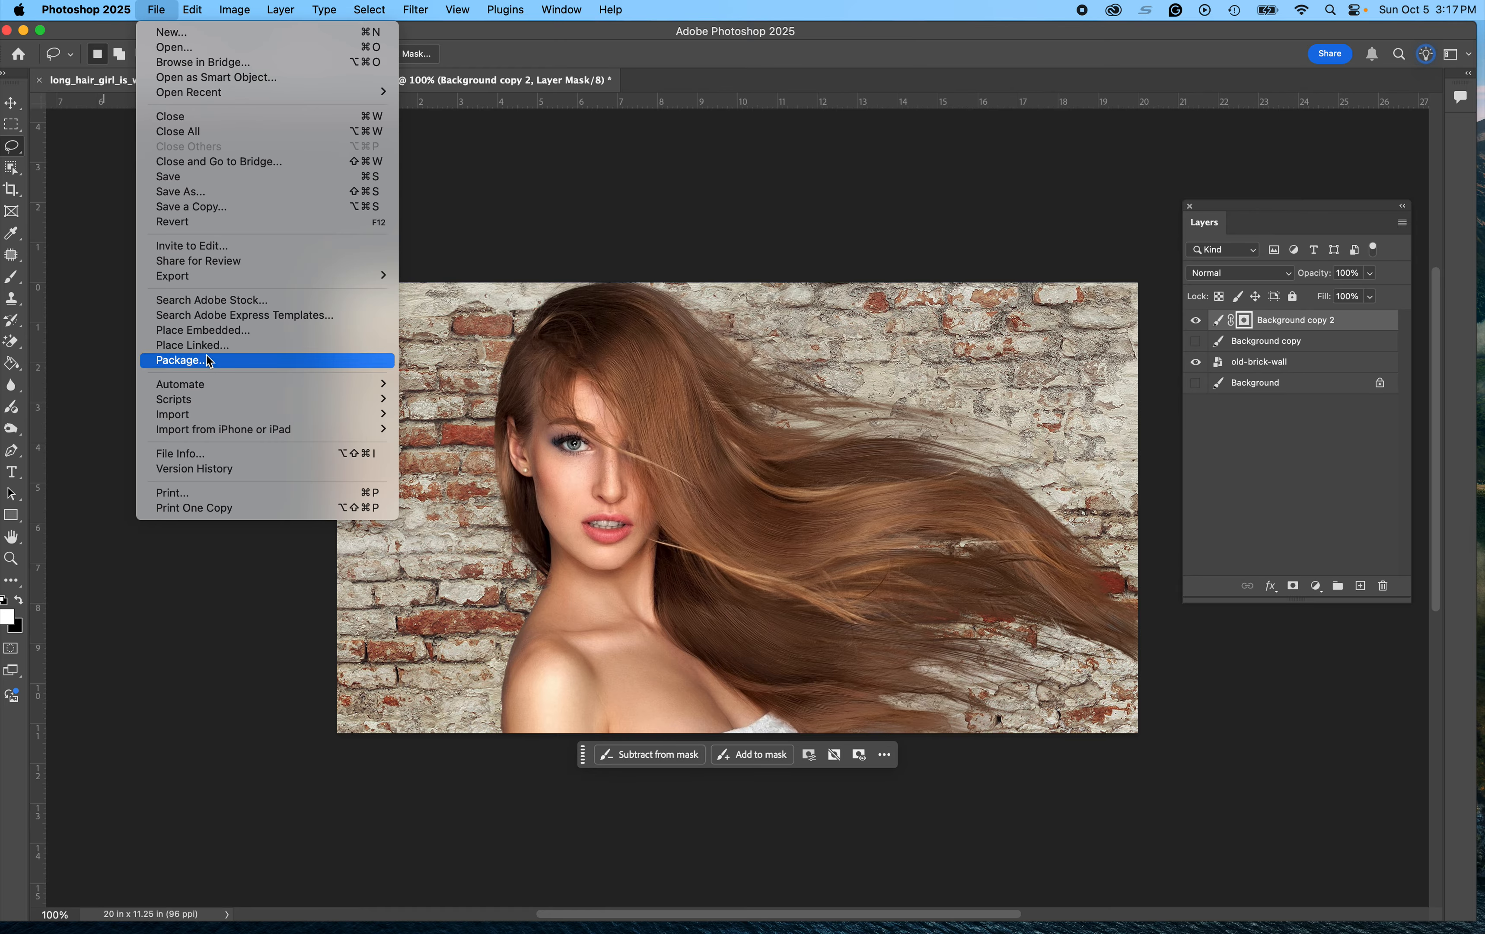
pyautogui.click(209, 331)
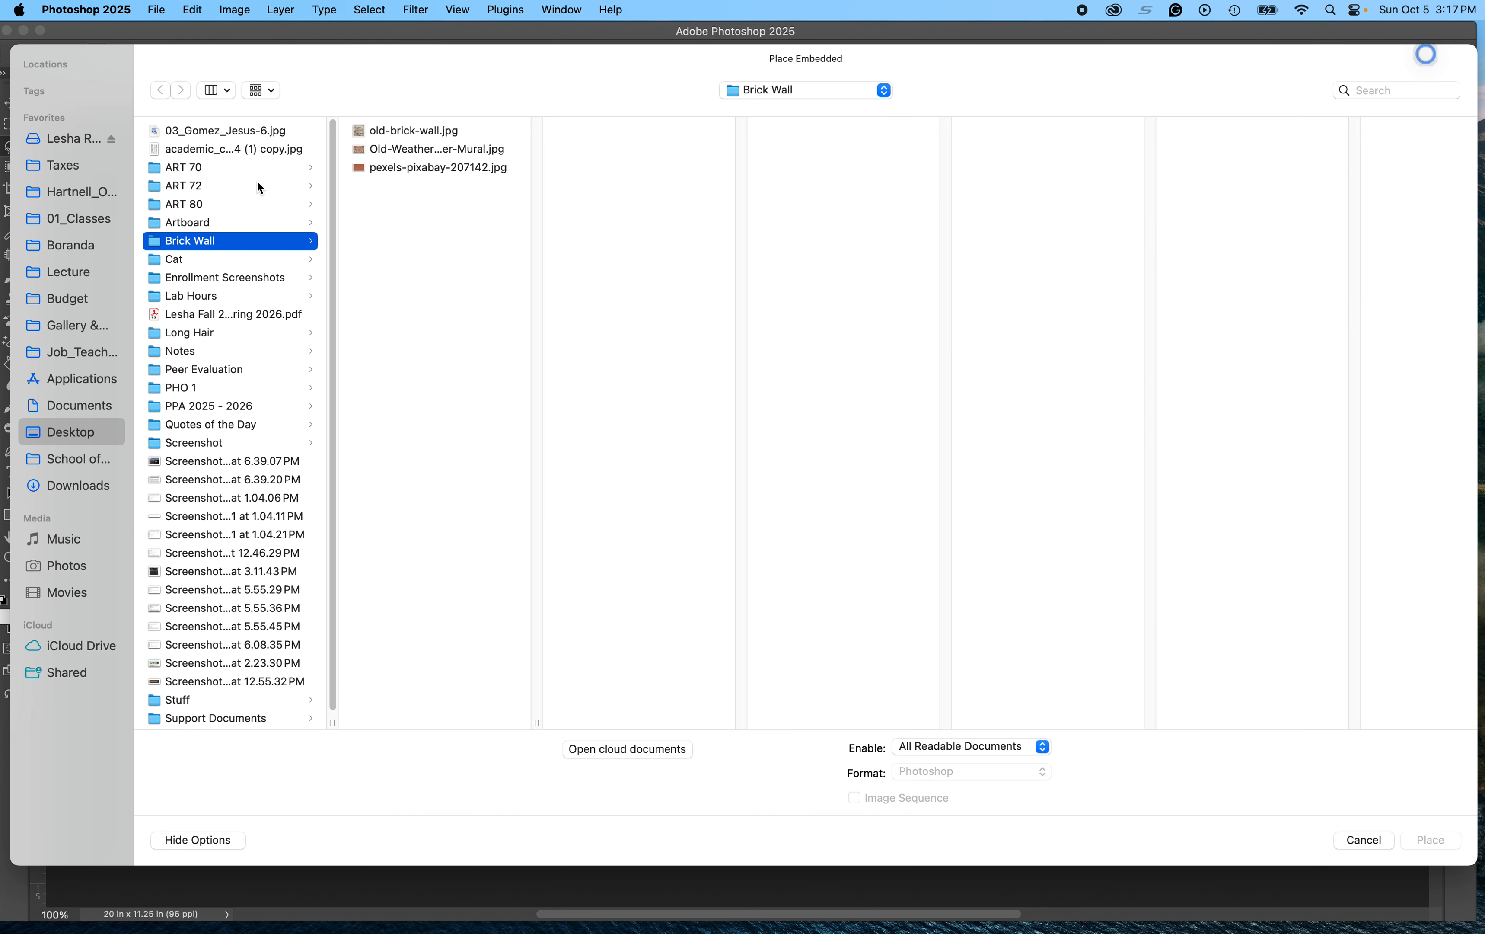
pyautogui.click(387, 166)
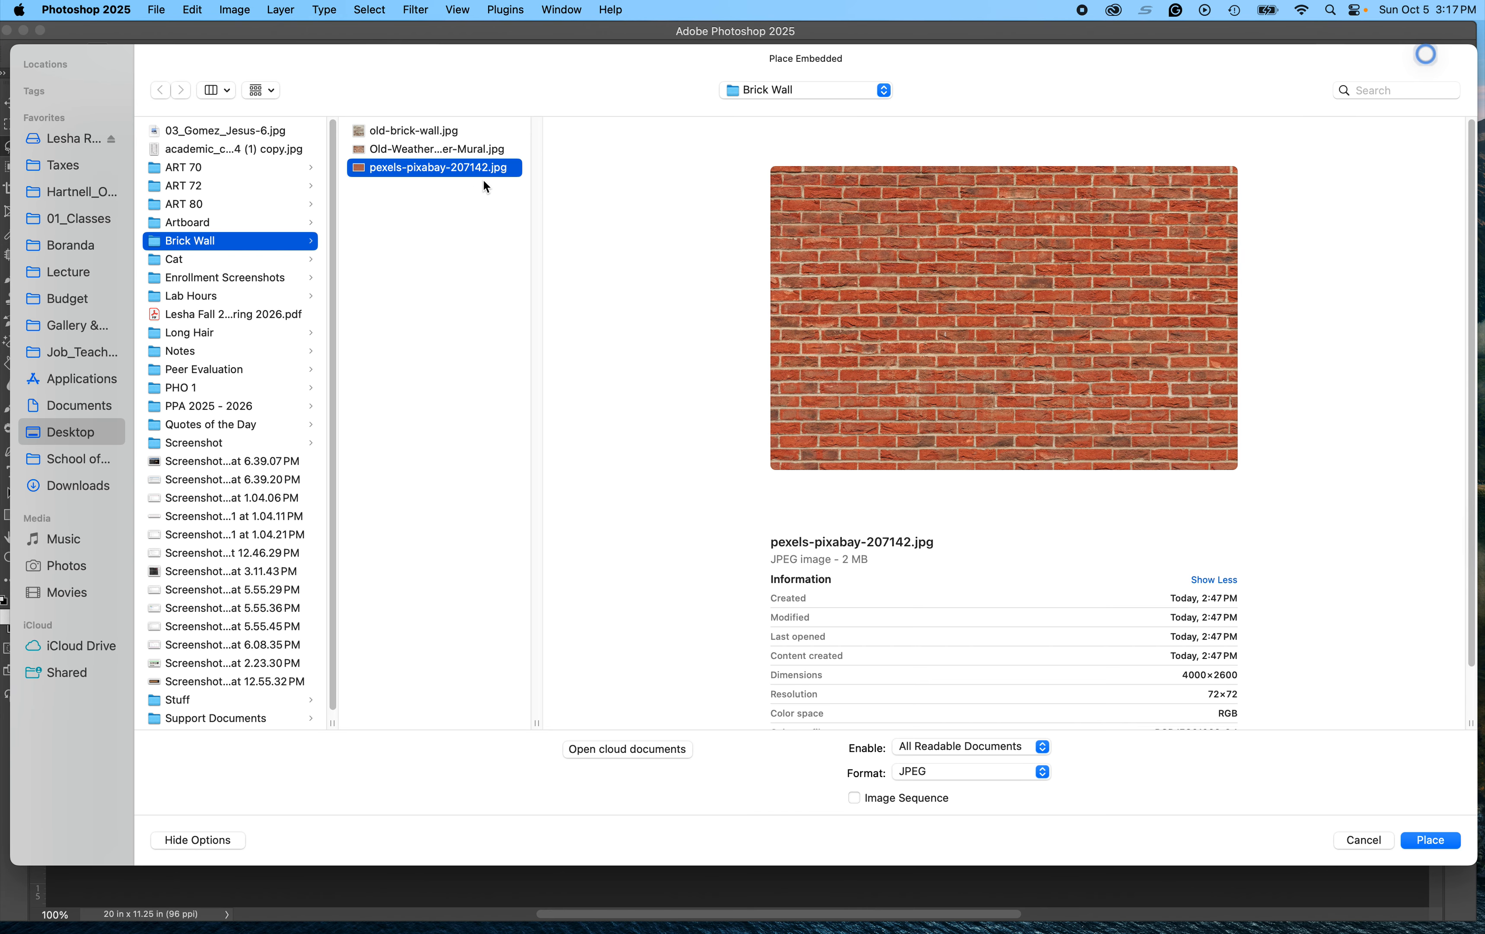
pyautogui.click(427, 148)
pyautogui.click(421, 131)
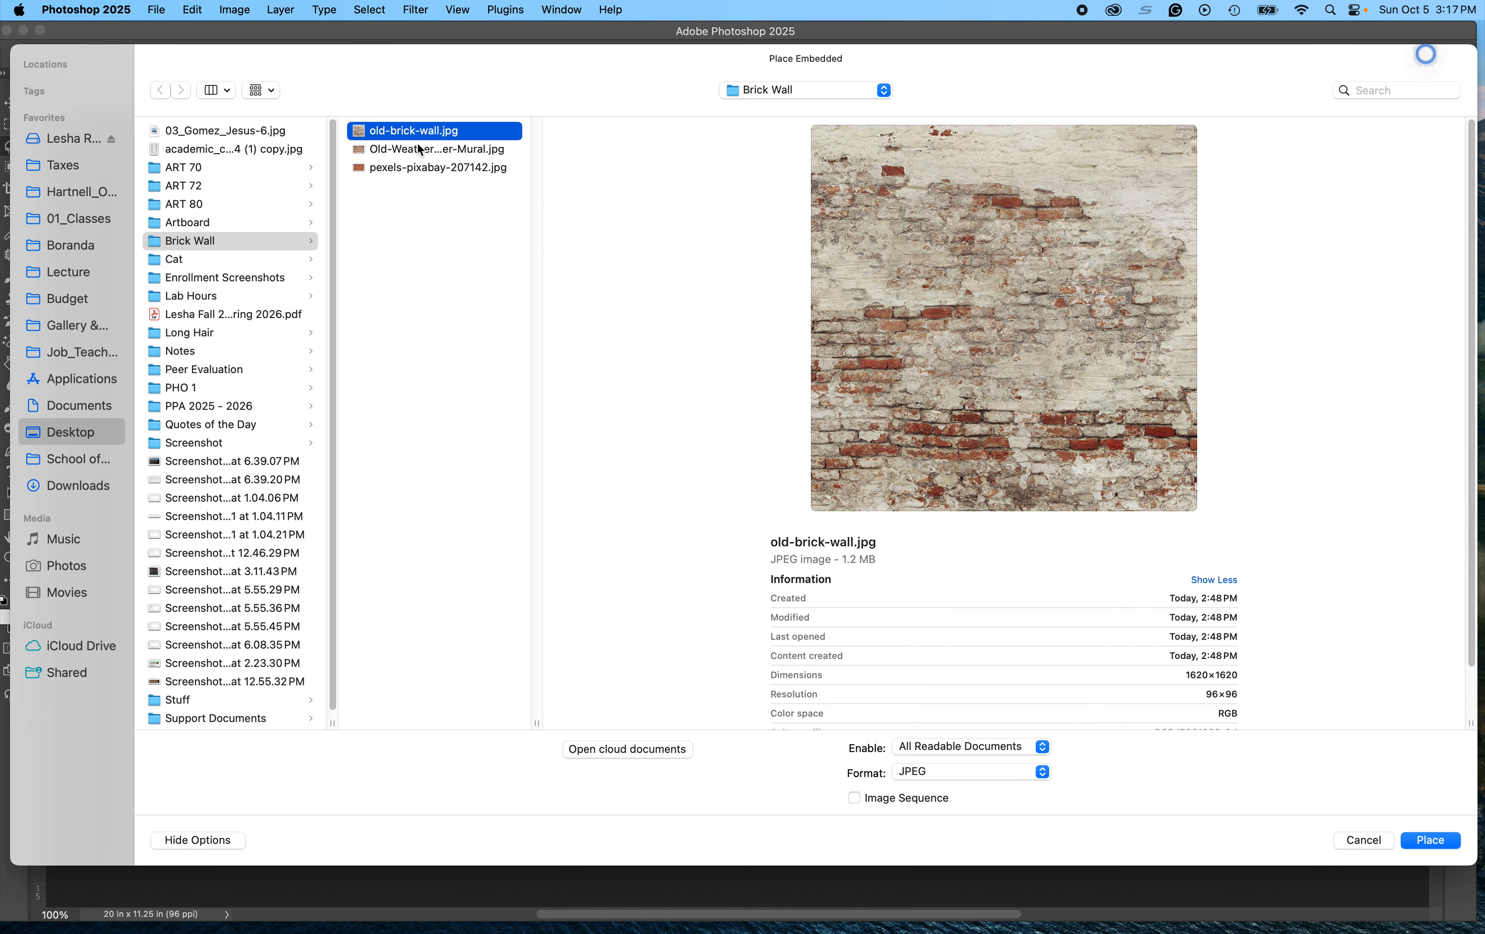
pyautogui.click(421, 167)
pyautogui.click(419, 151)
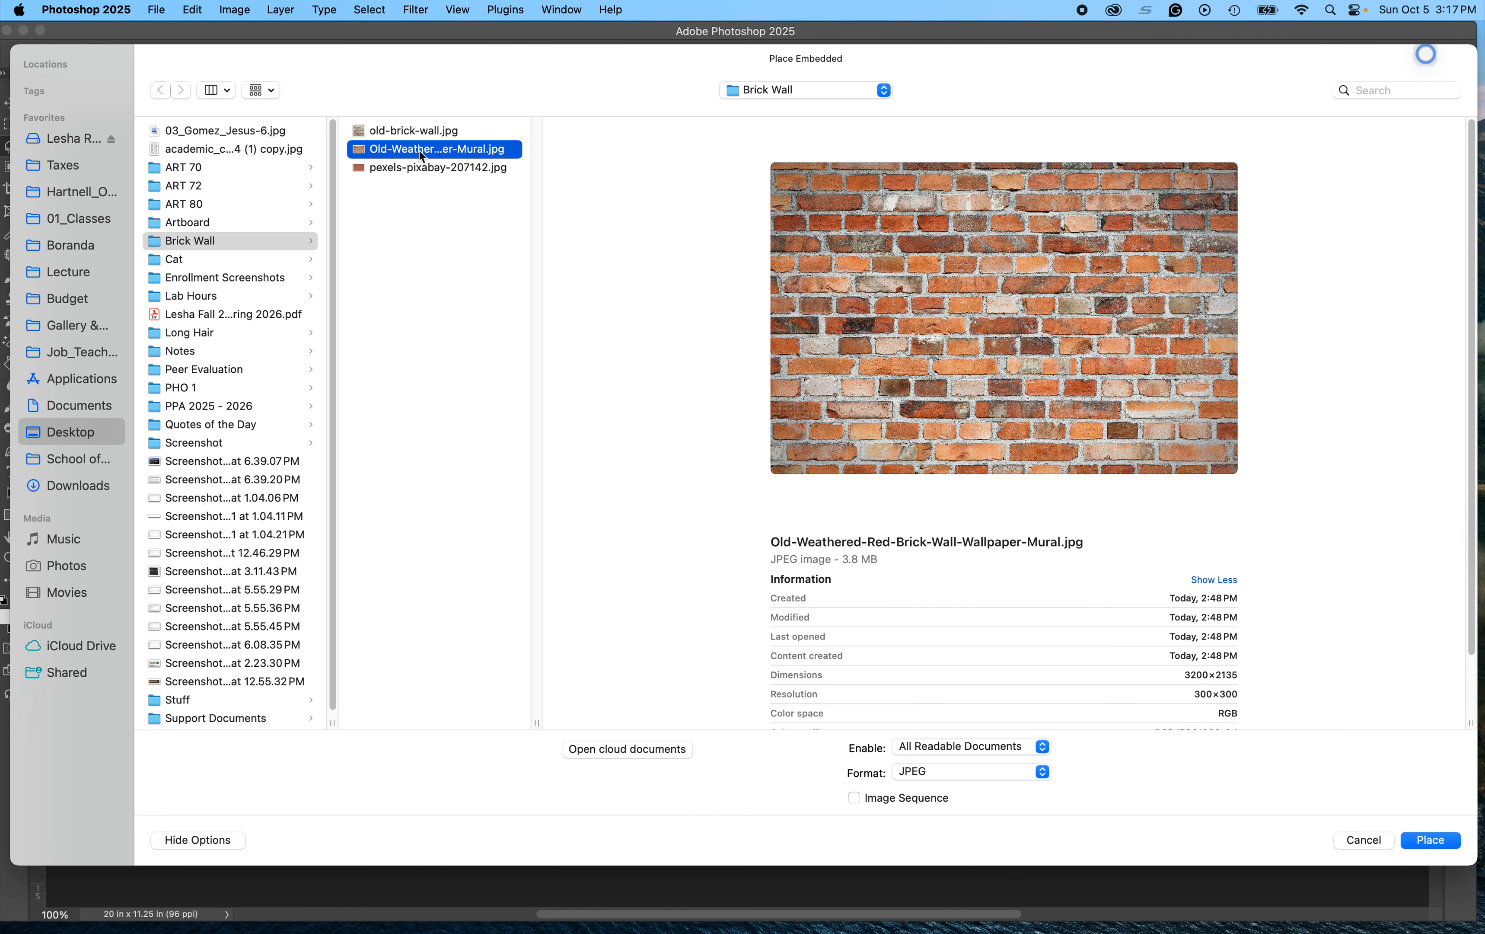
pyautogui.click(1441, 834)
# Step: Move and scale the placed brick wall image to cover the whole canvas and commit it
pyautogui.moveTo(761, 561); pyautogui.dragTo(572, 475)
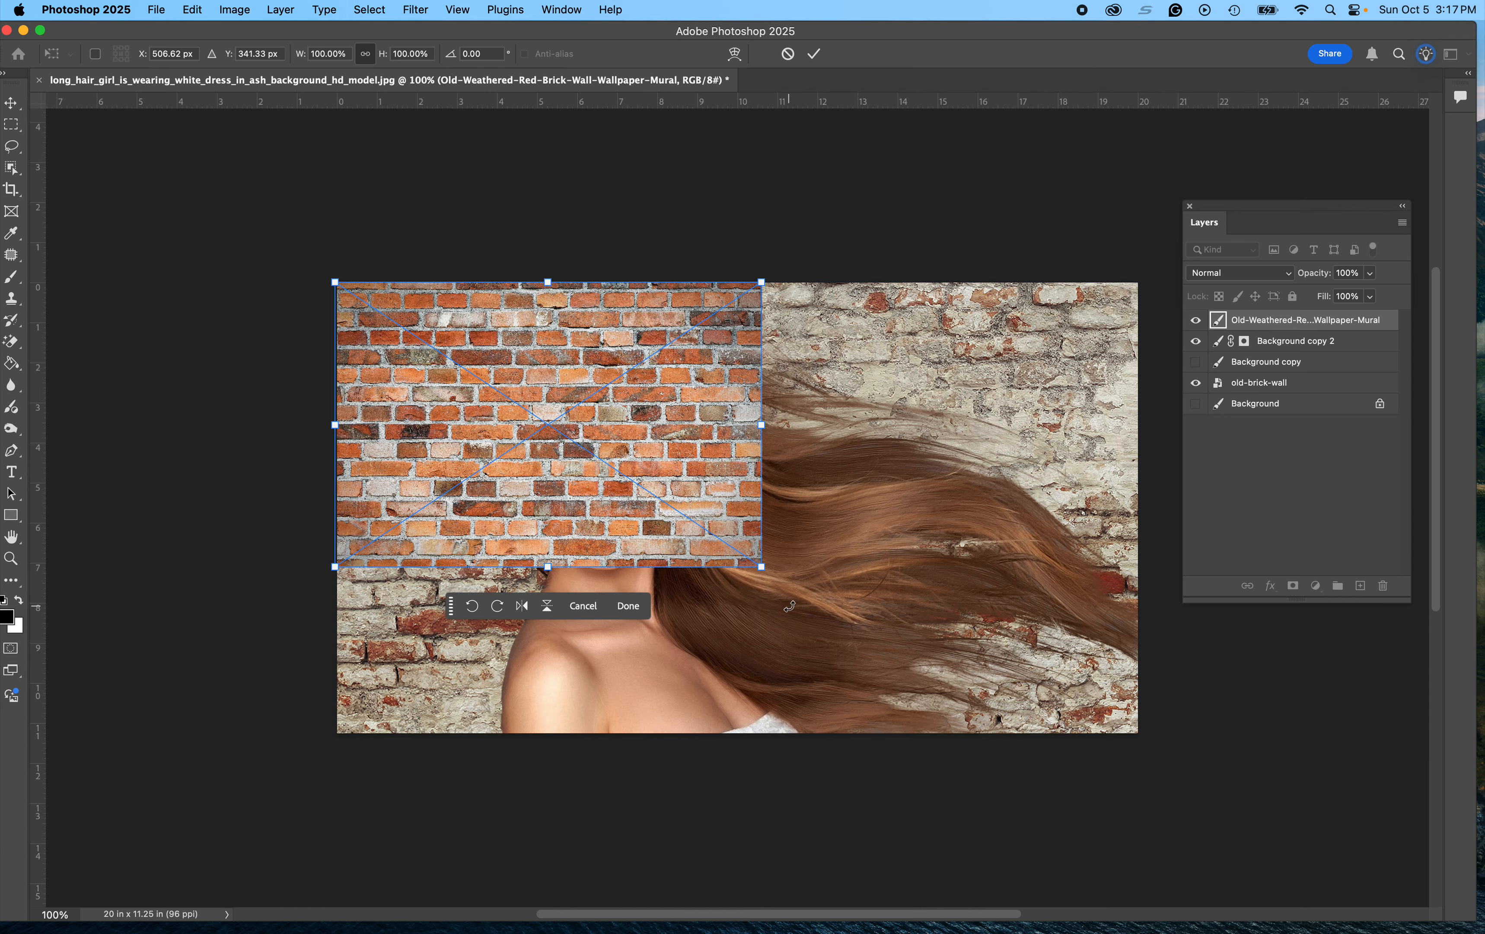
pyautogui.moveTo(762, 567); pyautogui.dragTo(1267, 800)
pyautogui.press('Return')
# Step: Move the mural layer below the masked hair layer and toggle its visibility to compare both walls
pyautogui.press('l')
pyautogui.moveTo(1288, 330); pyautogui.dragTo(1261, 361)
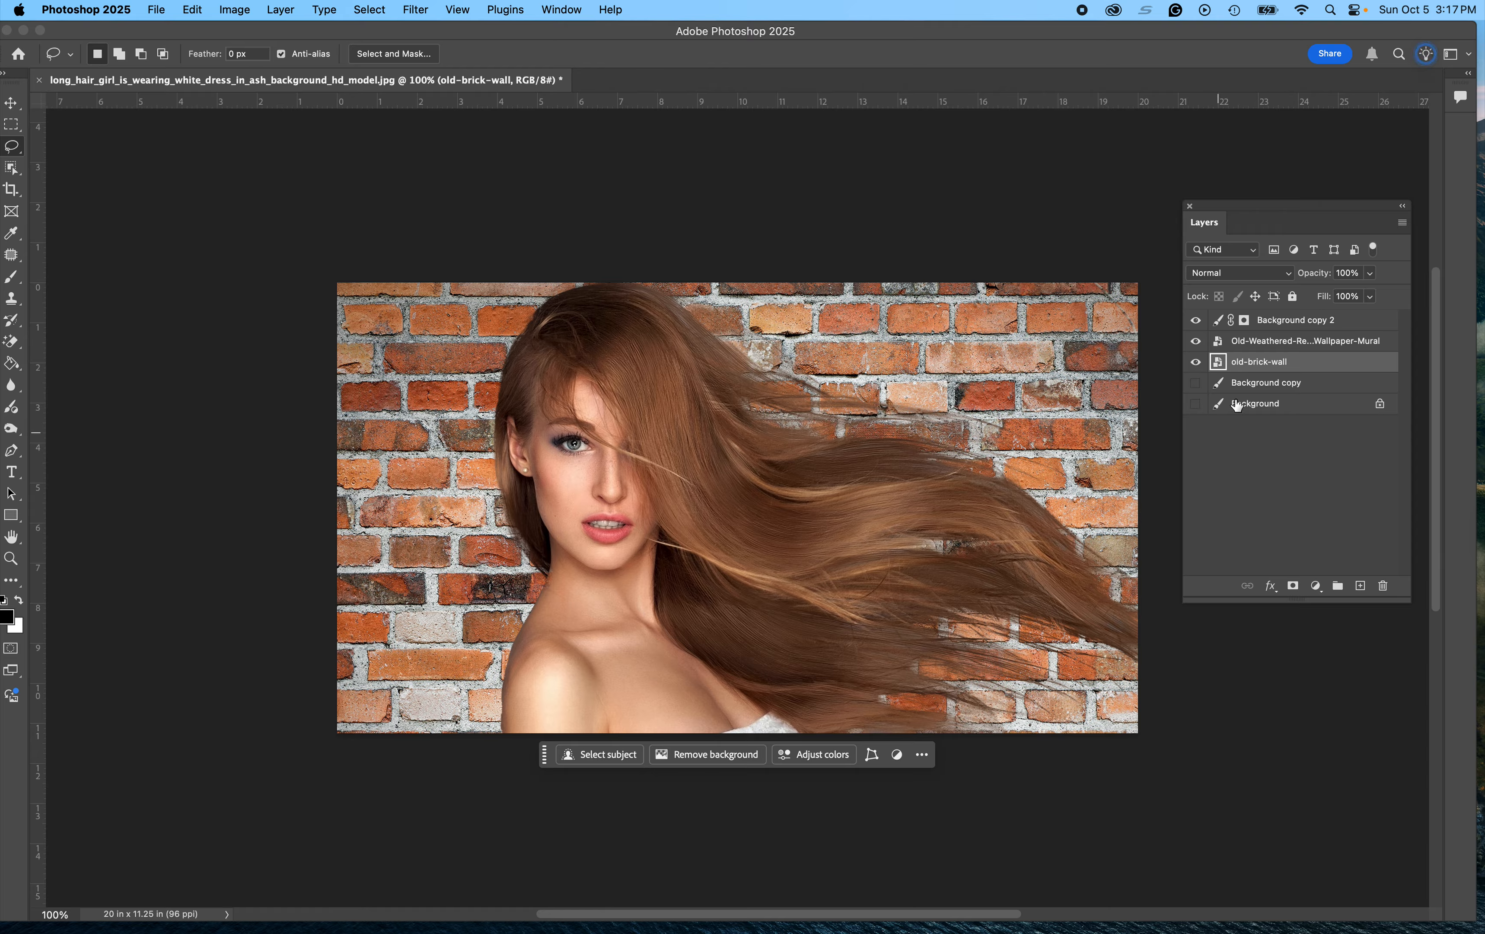
pyautogui.click(1197, 343)
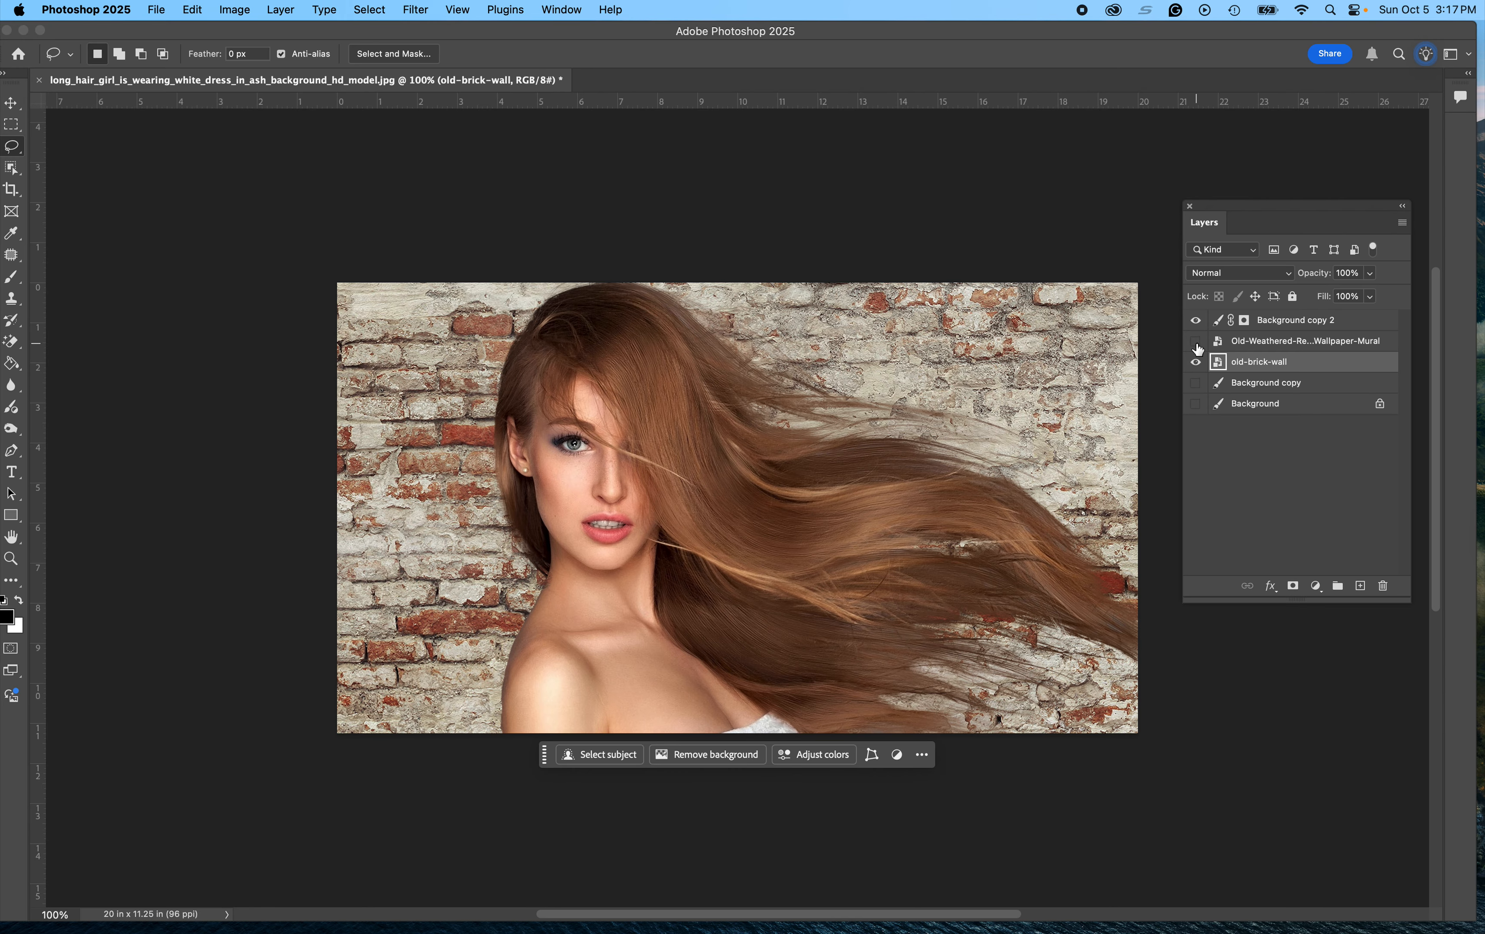
pyautogui.click(1197, 342)
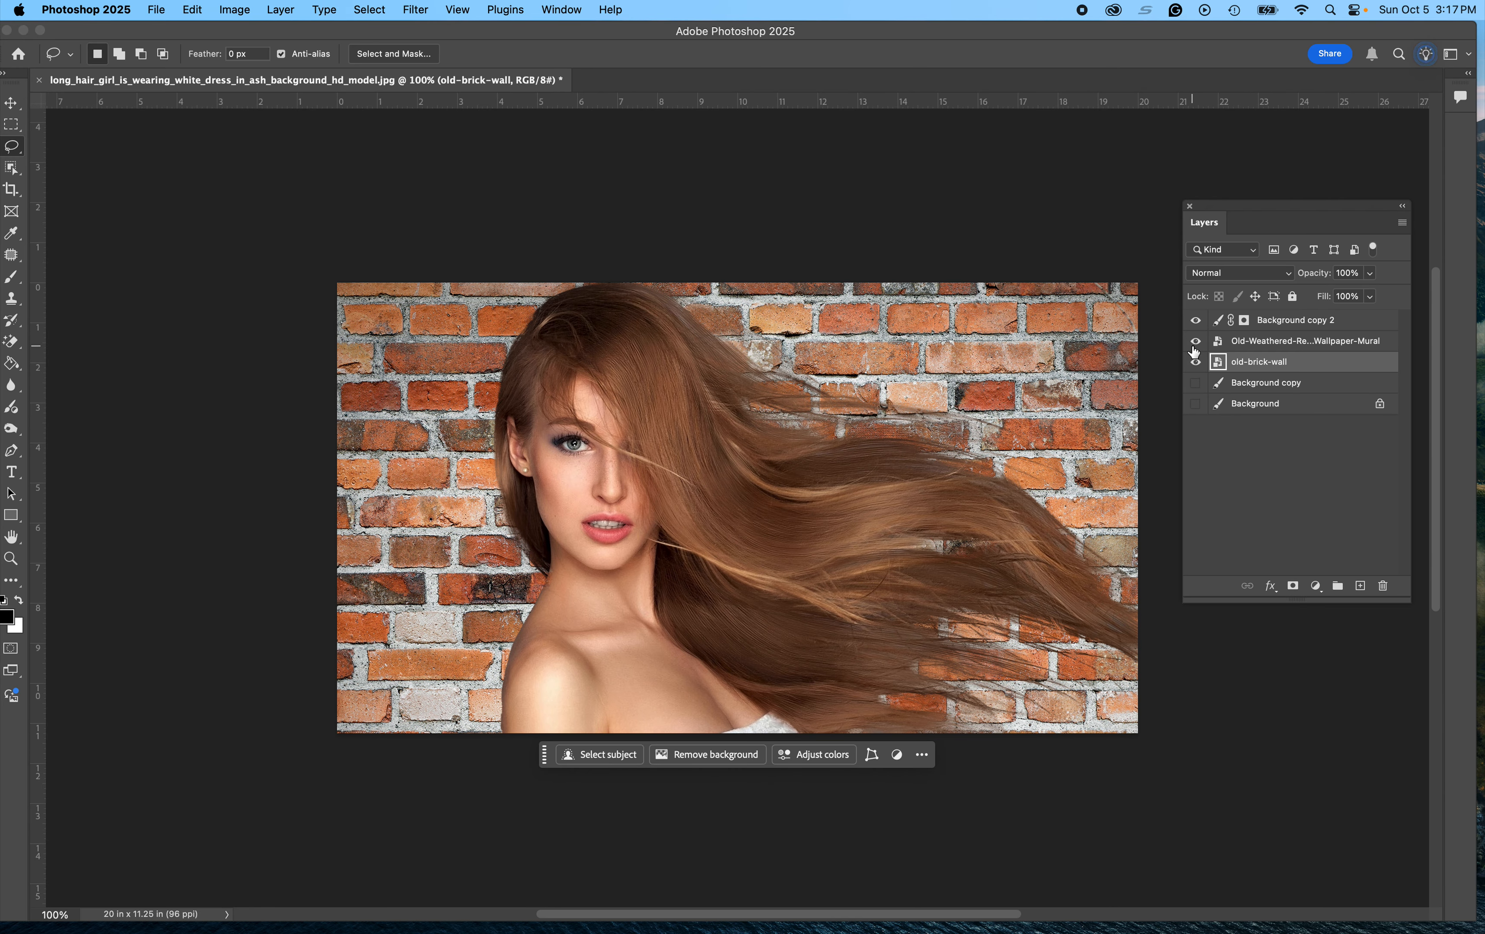